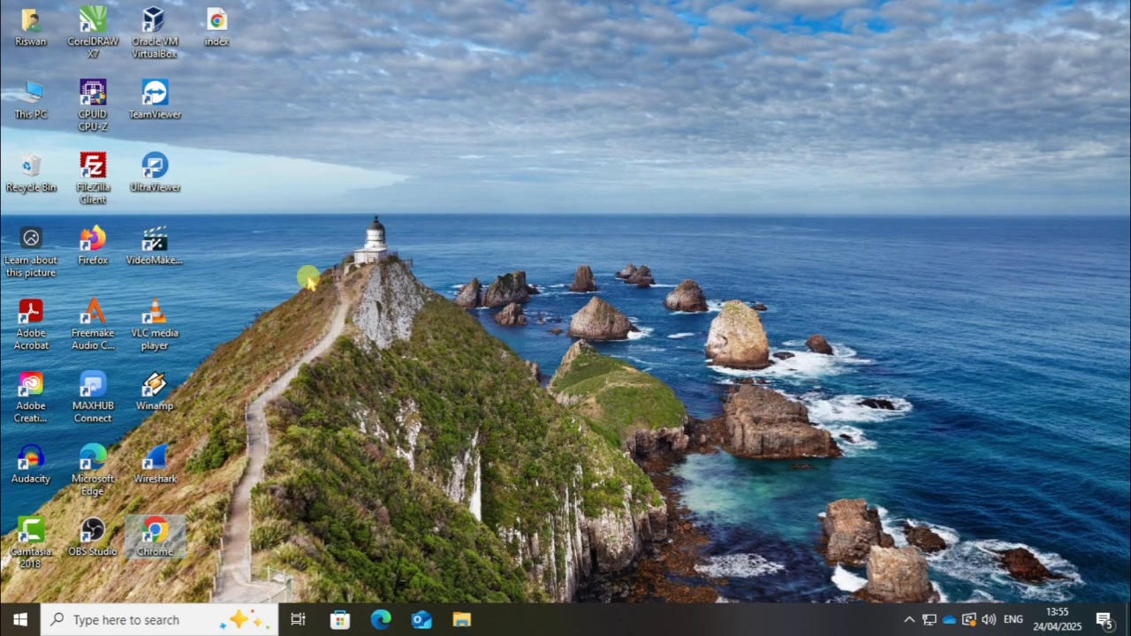
Step: Launch Chrome, go to mikrotik.com and open the site's software downloads page
key(Return)
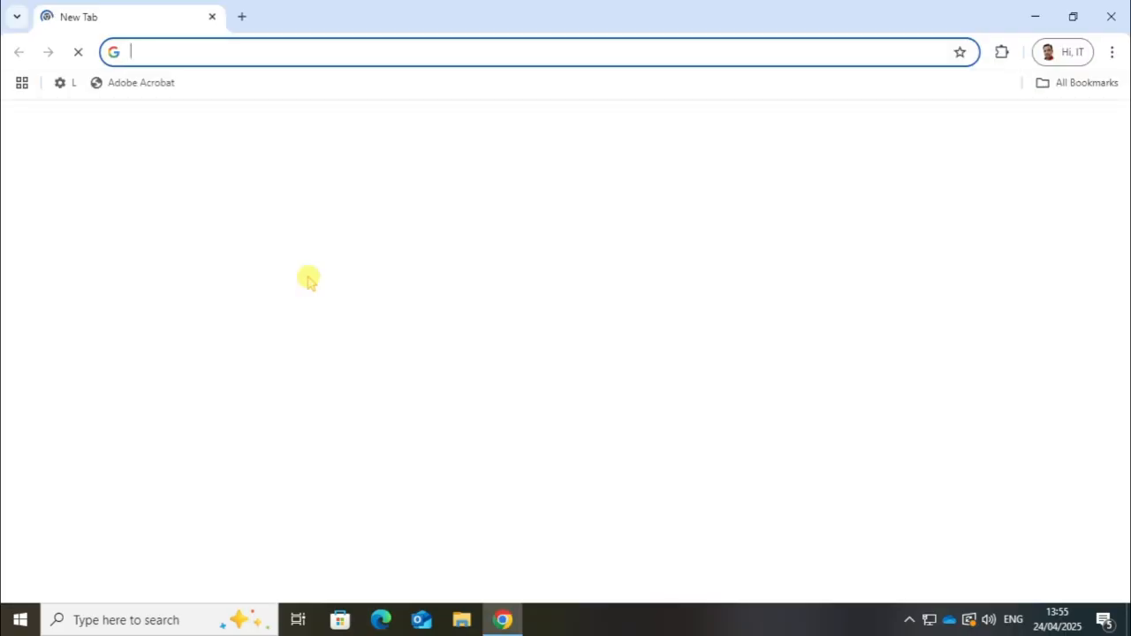
click(229, 52)
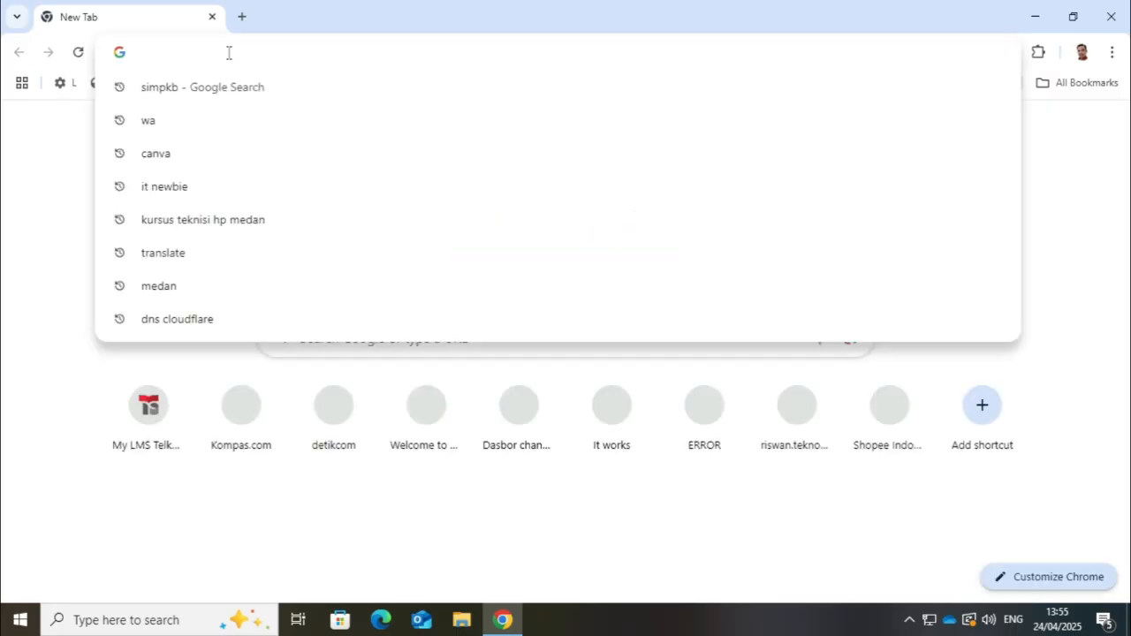
text(mi)
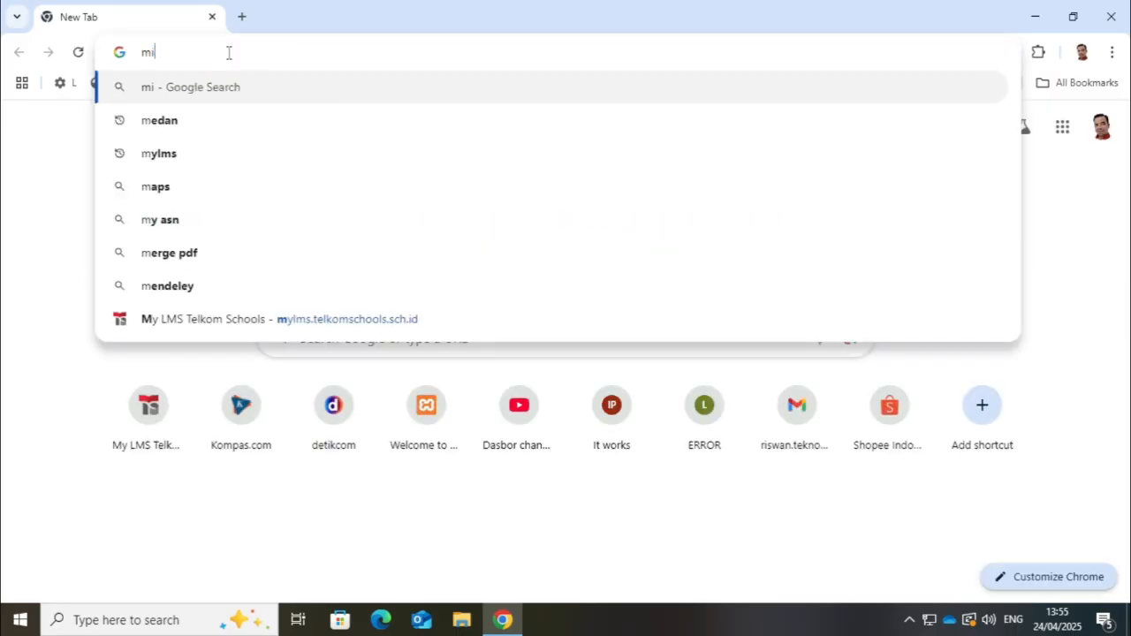
text(krotik.com)
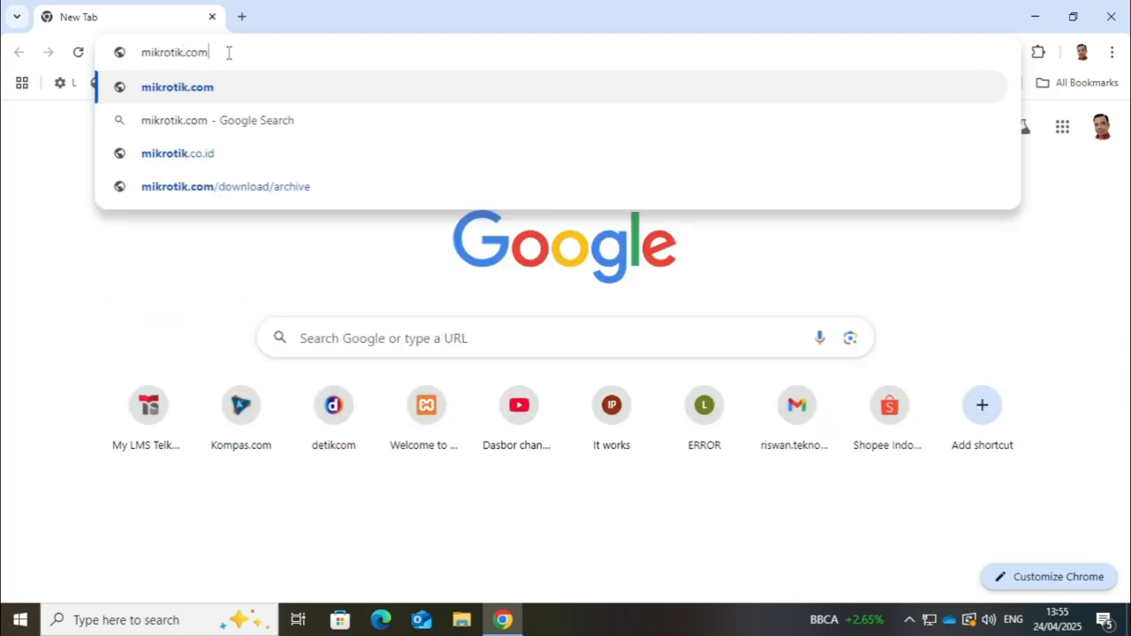
key(Return)
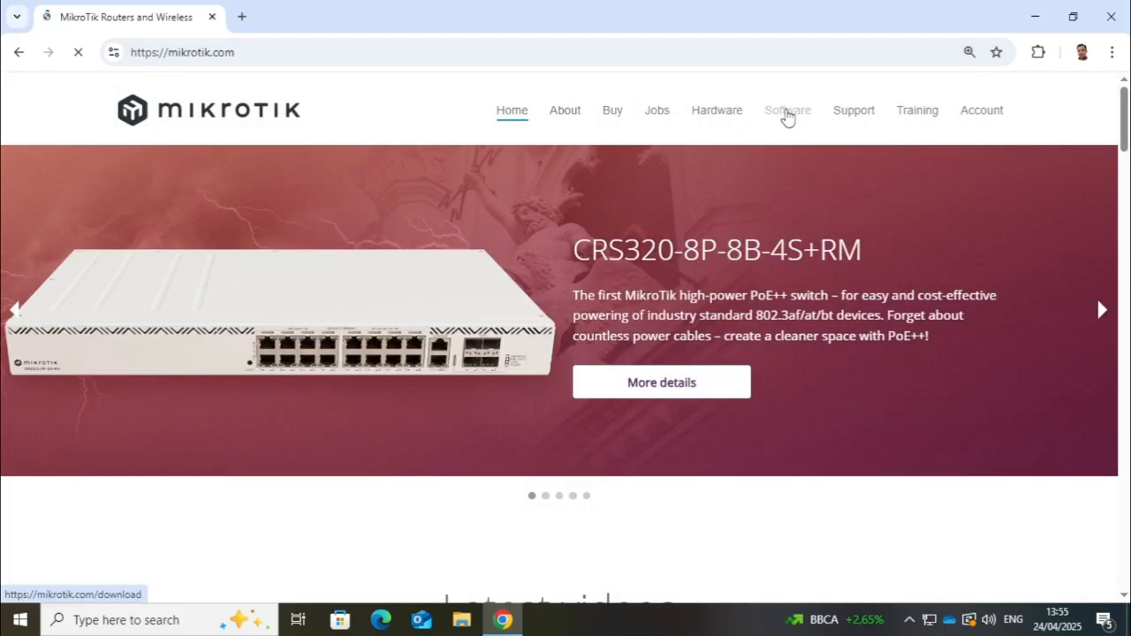
click(787, 113)
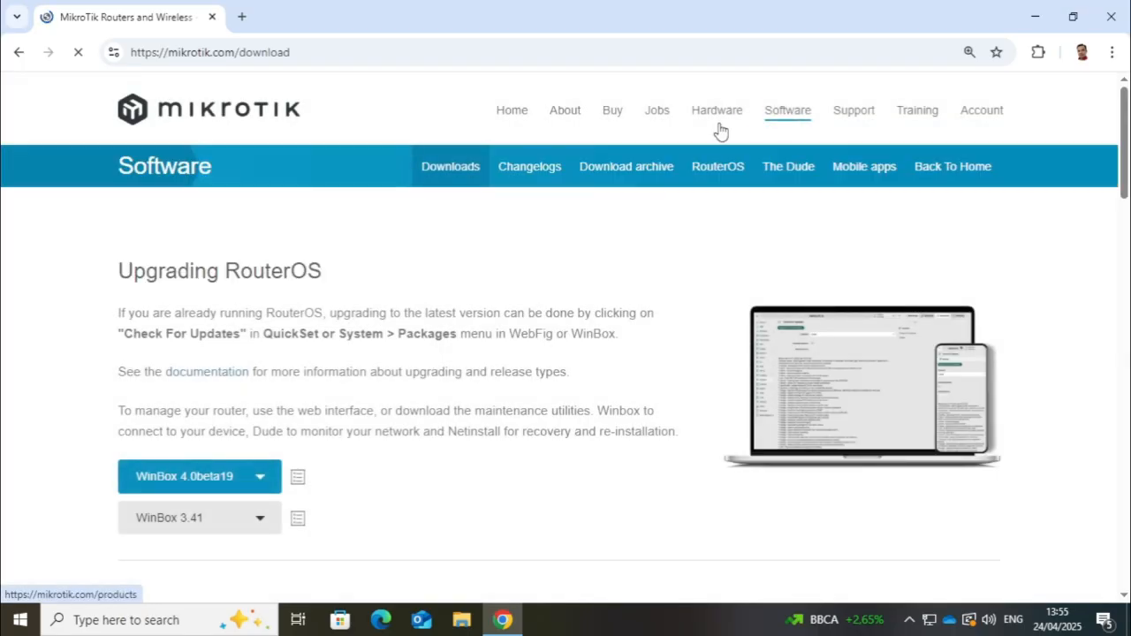
Step: Download the Windows (64-bit) build of WinBox 3.41 and save it to the Desktop as winbox64
scroll(233, 470, down, 1)
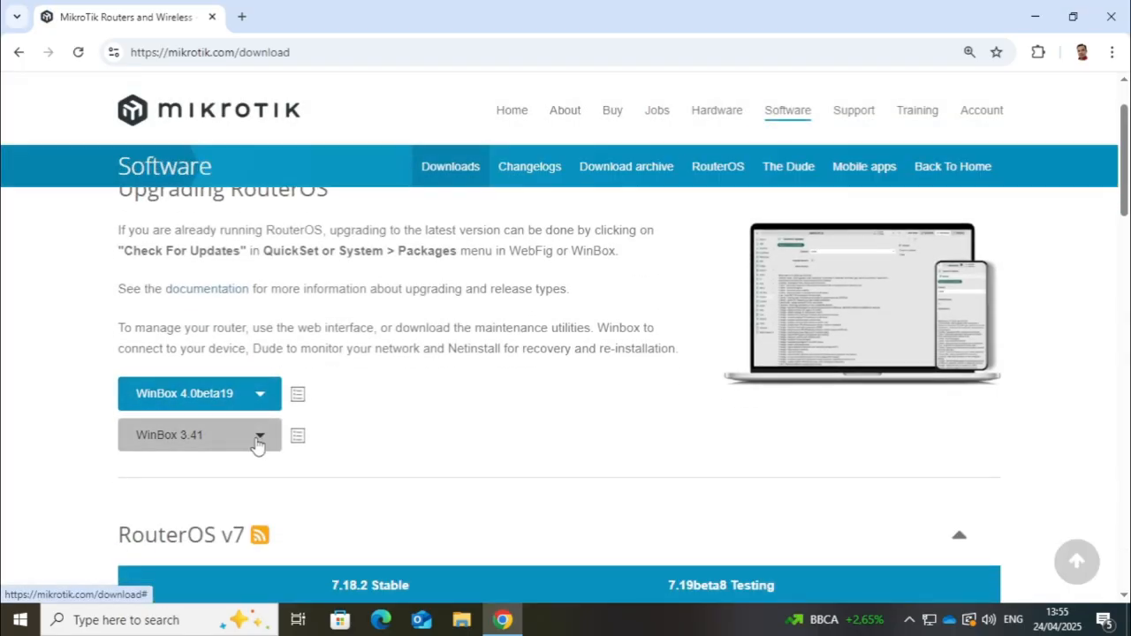
click(257, 444)
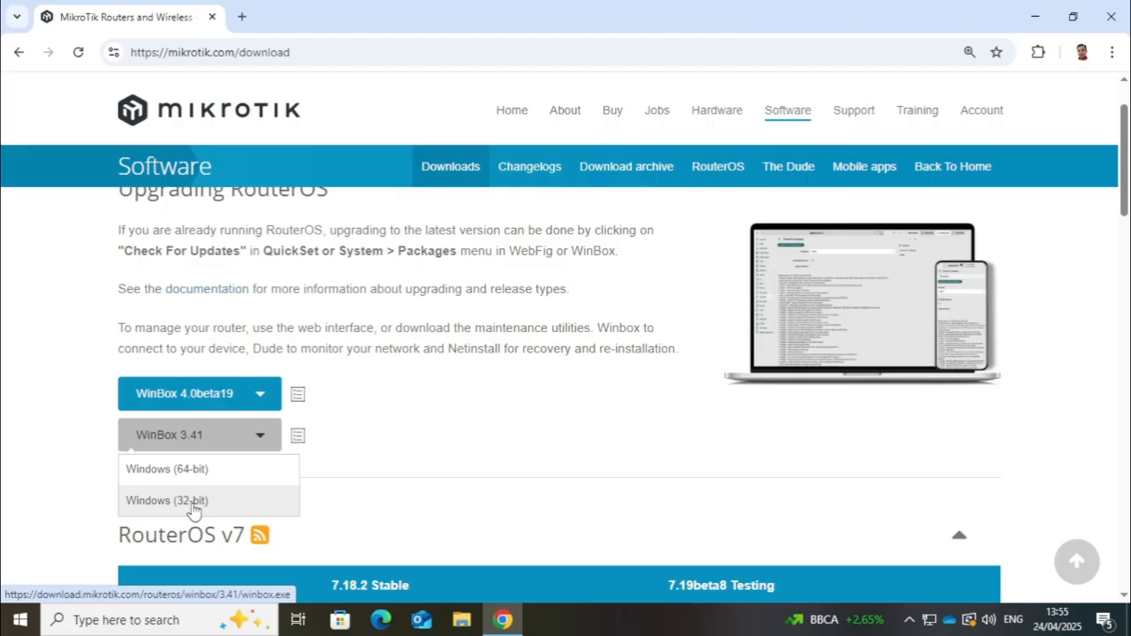
click(193, 469)
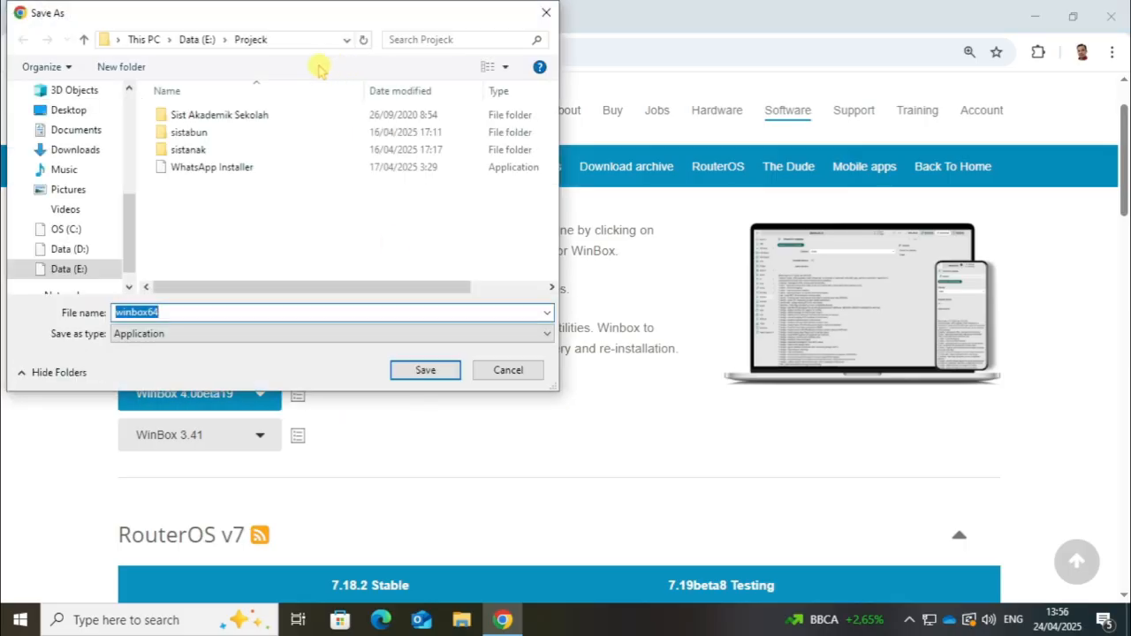
click(79, 114)
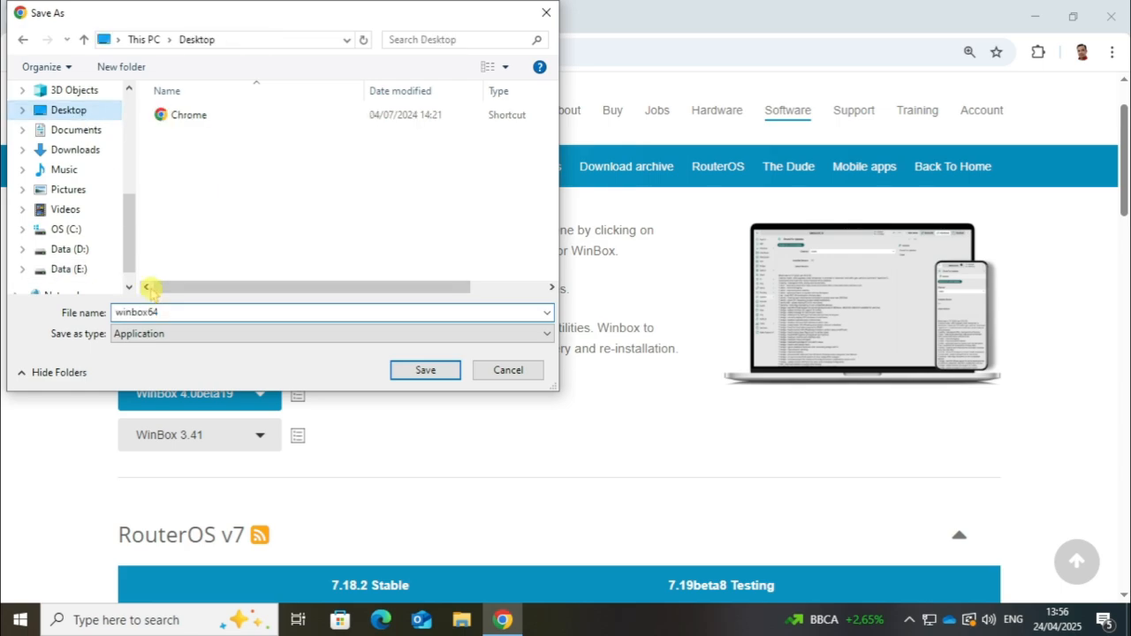
click(425, 371)
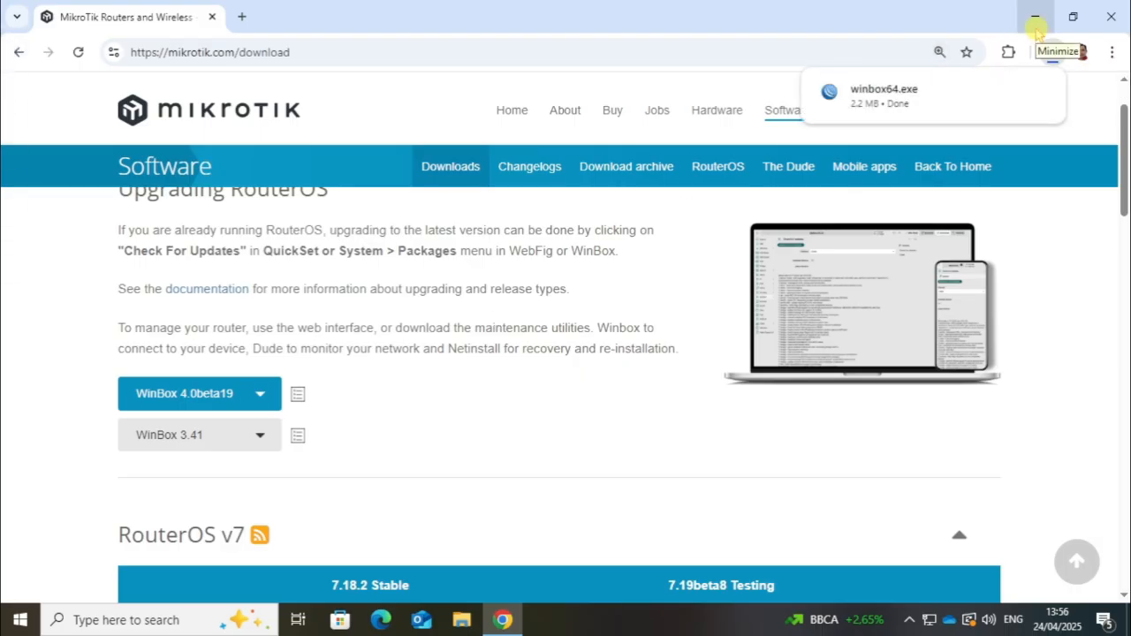
Step: Minimize the browser and launch the downloaded winbox64 application from the desktop
click(1033, 17)
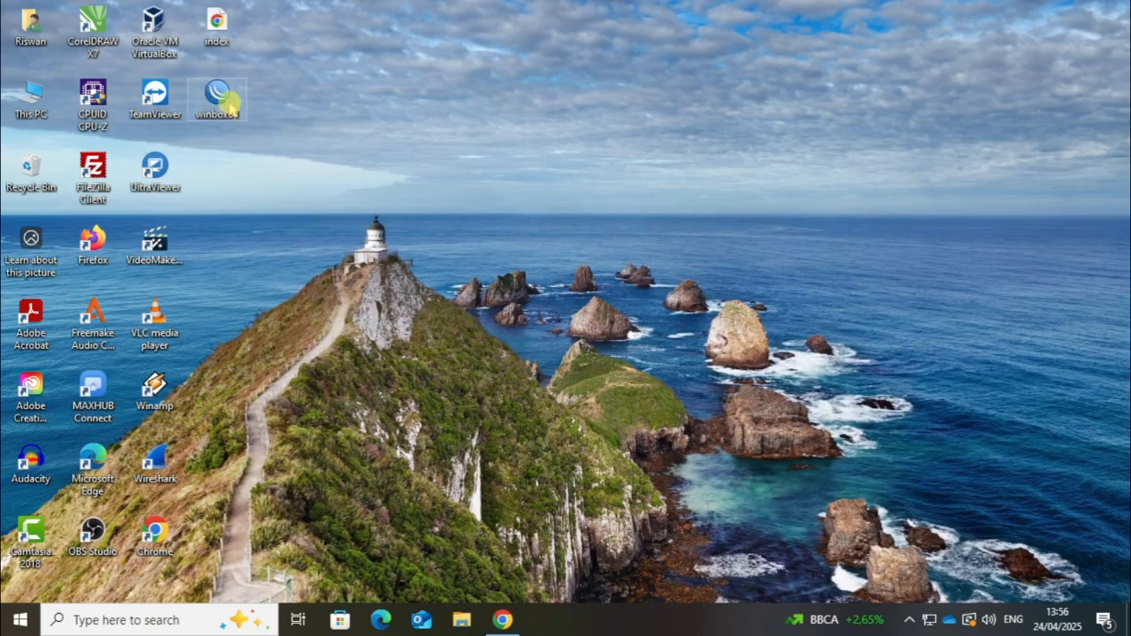
double_click(221, 99)
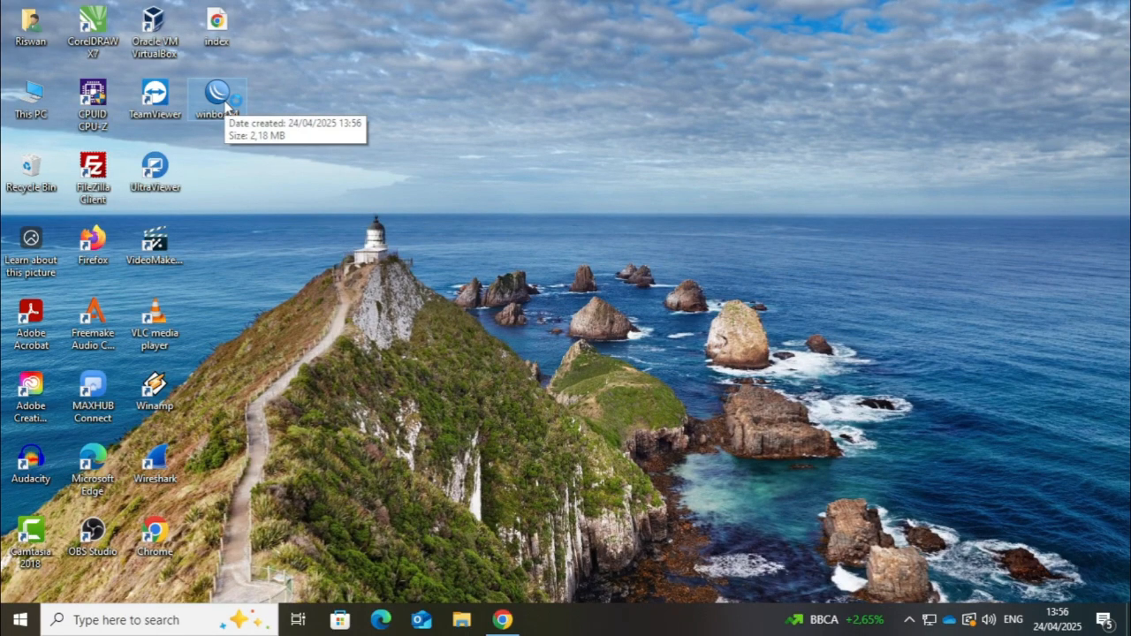
click(226, 106)
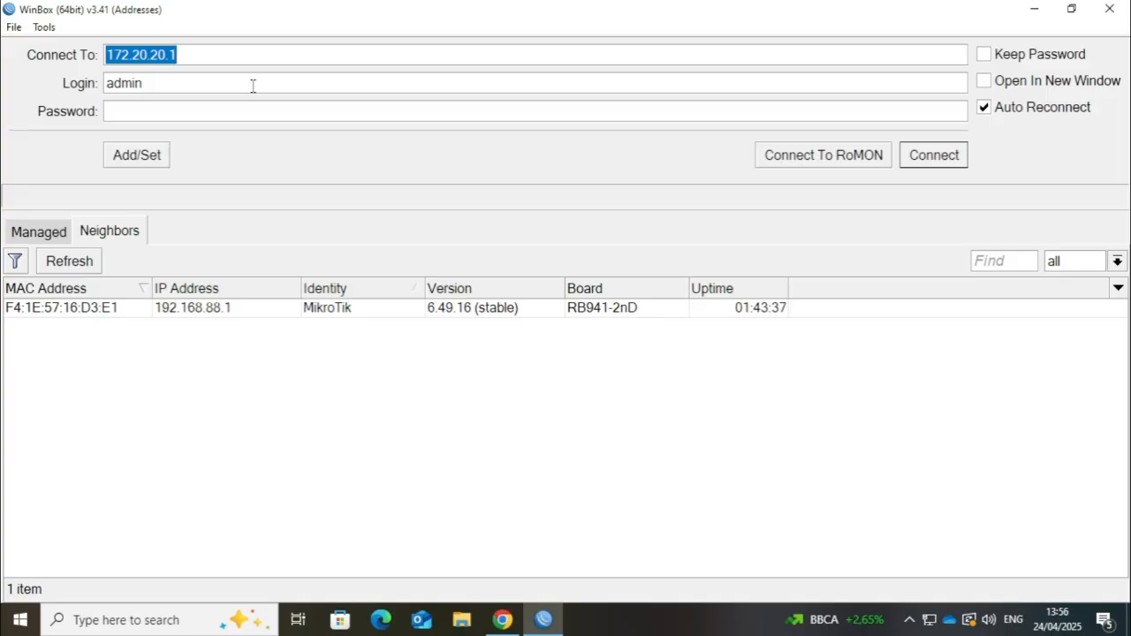
Step: Replace the connection address with the MAC address of the discovered RB941-2nD router
key(BackSpace)
click(258, 428)
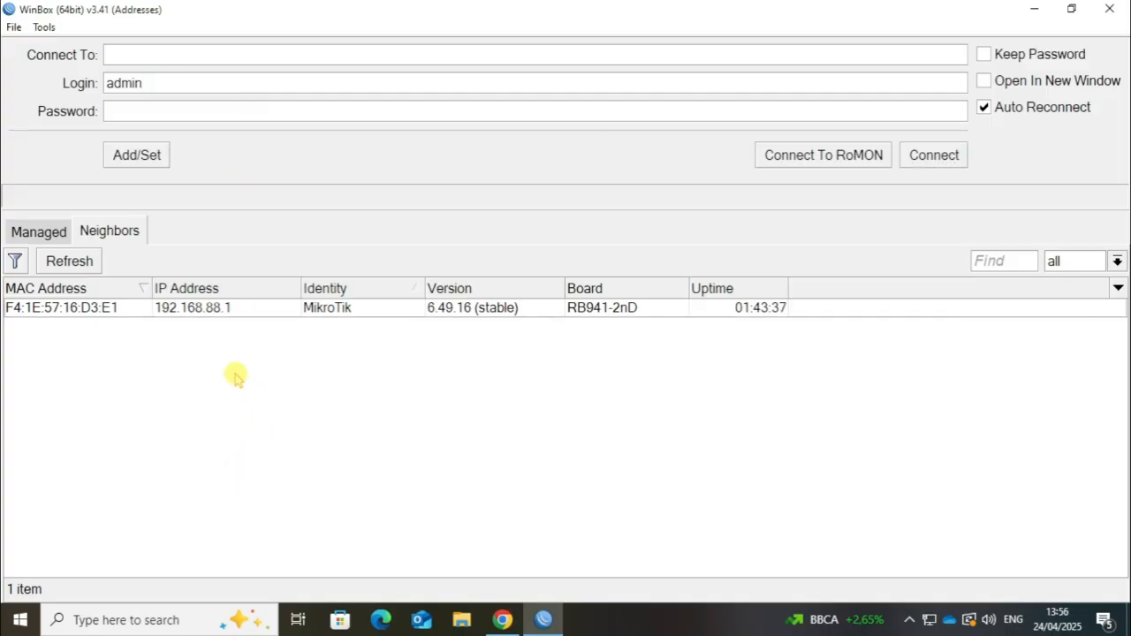
click(80, 314)
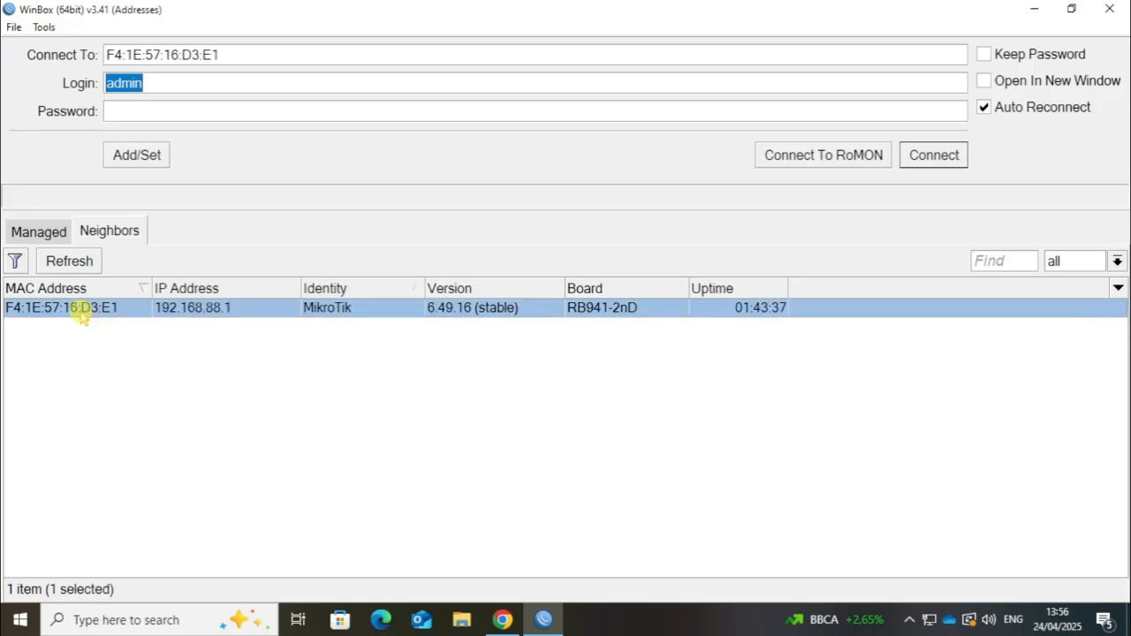
click(223, 309)
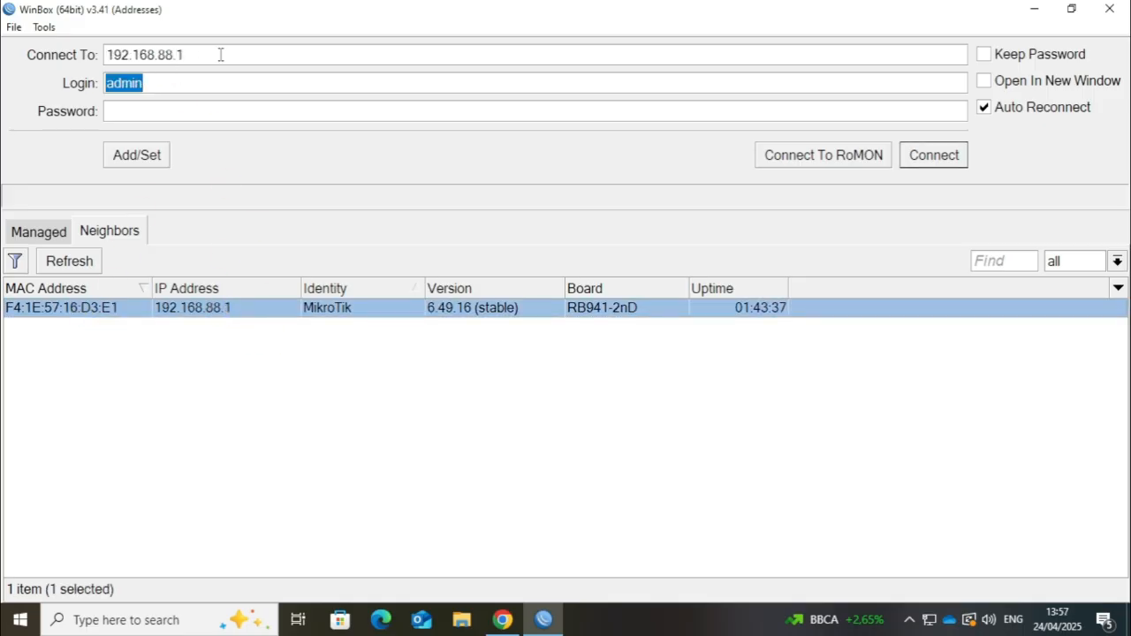
click(88, 318)
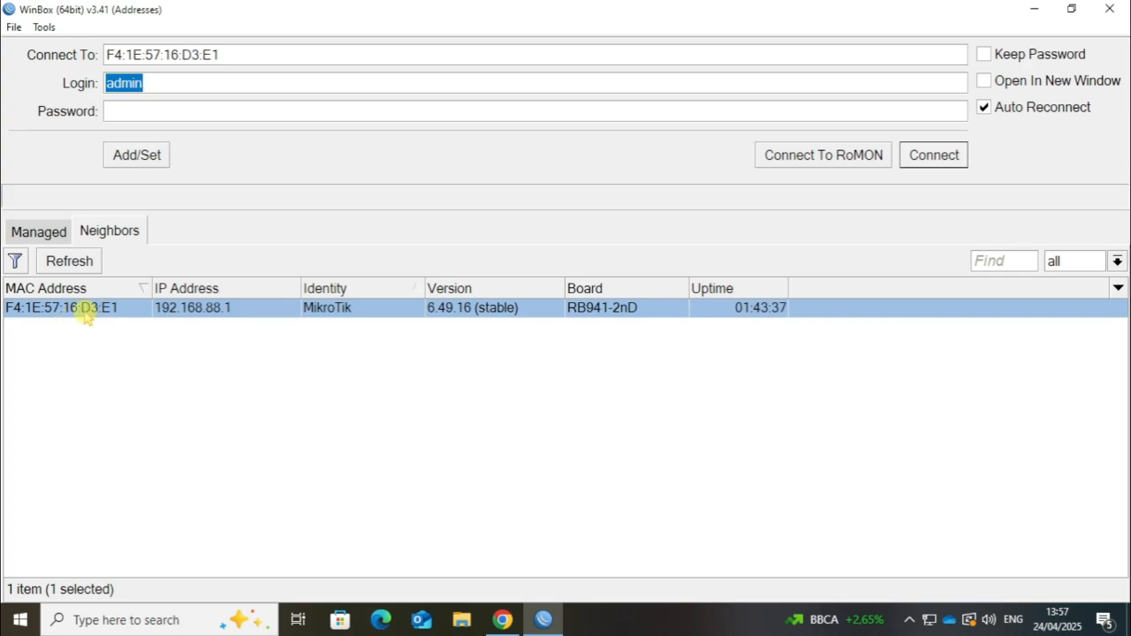
Step: Enter the router's login password from its device label and connect as admin
click(143, 109)
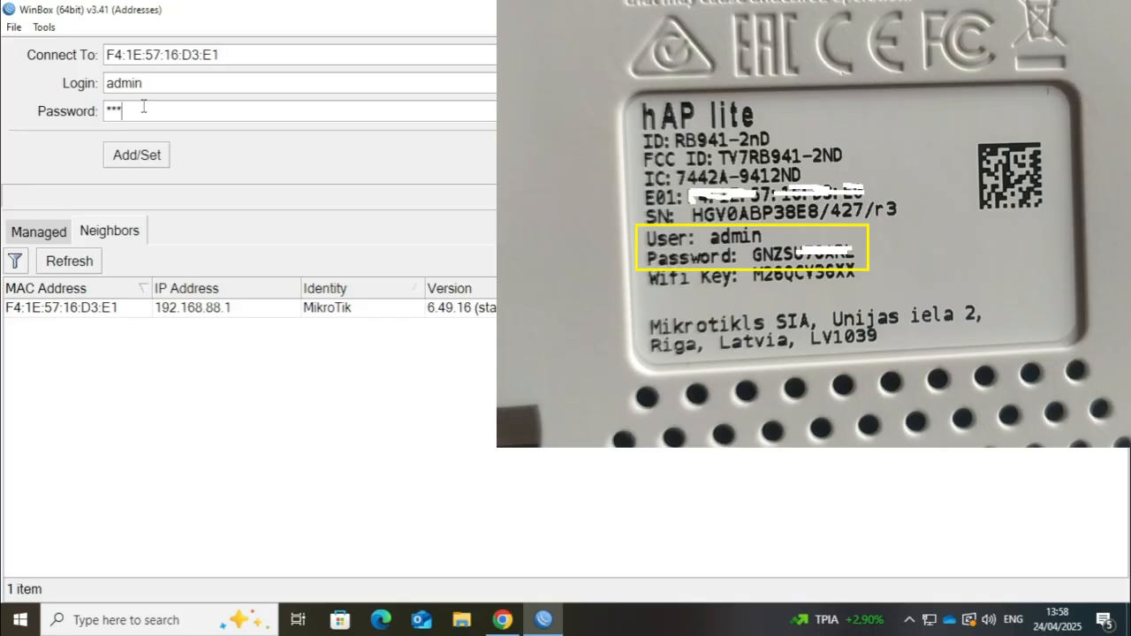
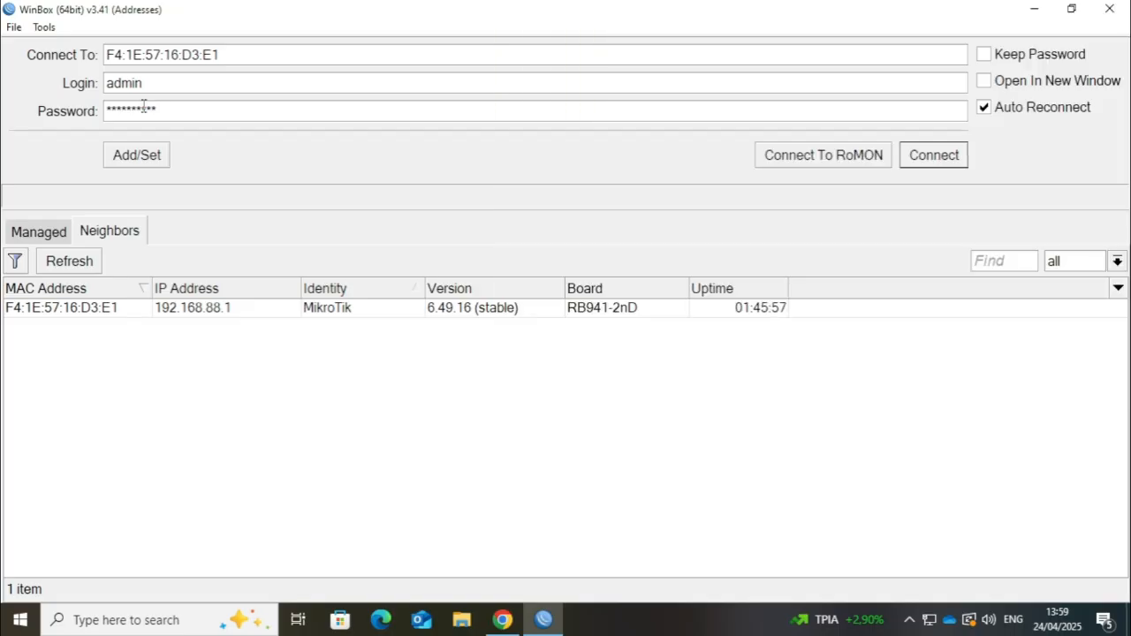
click(937, 155)
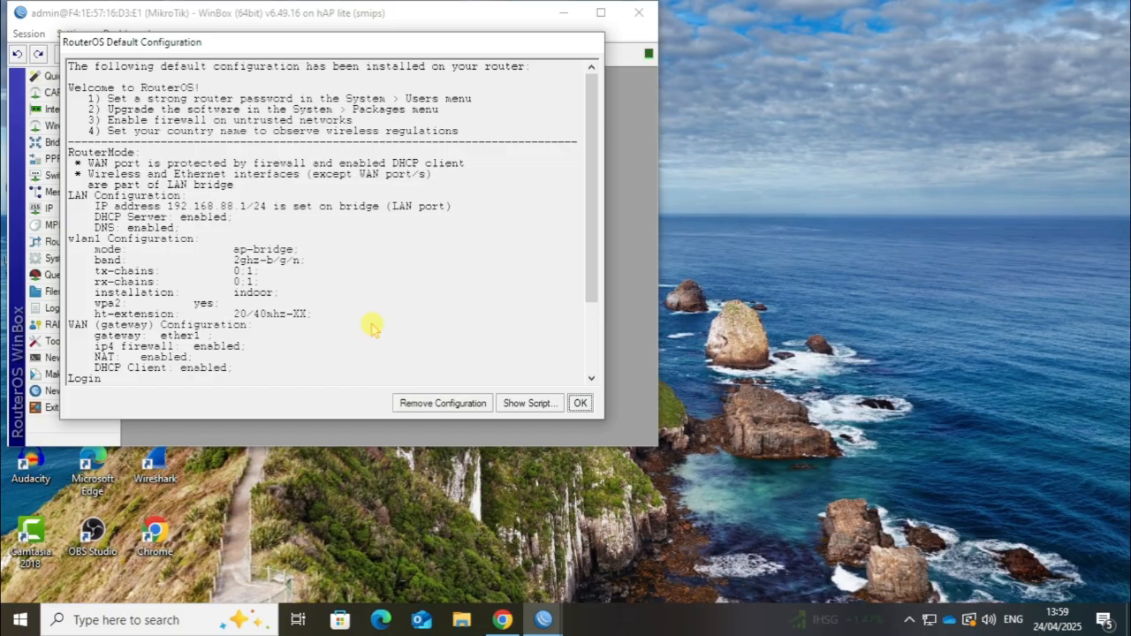
Step: Remove the RouterOS default configuration from the router and maximize the session window
click(435, 404)
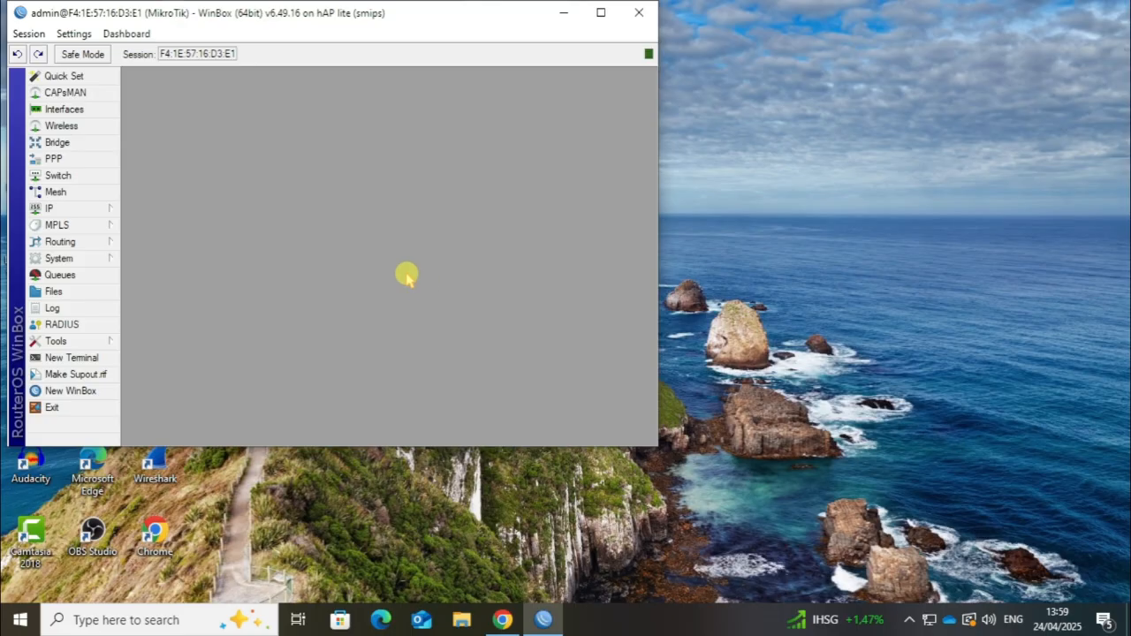
click(602, 12)
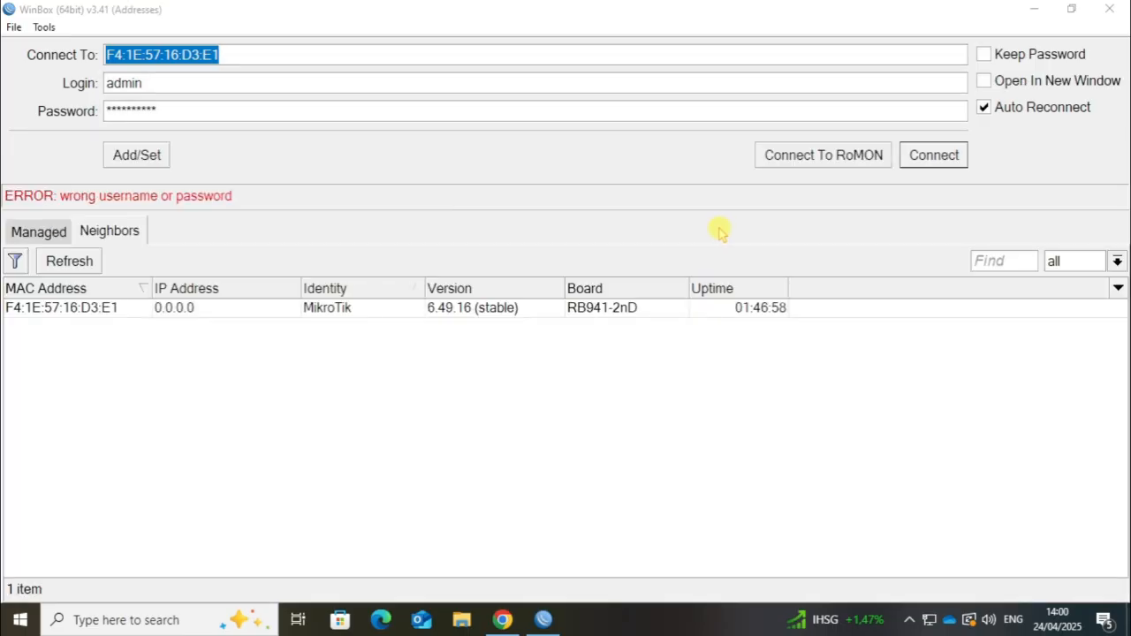
Step: Clear the saved login password, choose the router by its MAC address and reconnect as admin with a blank password
click(188, 111)
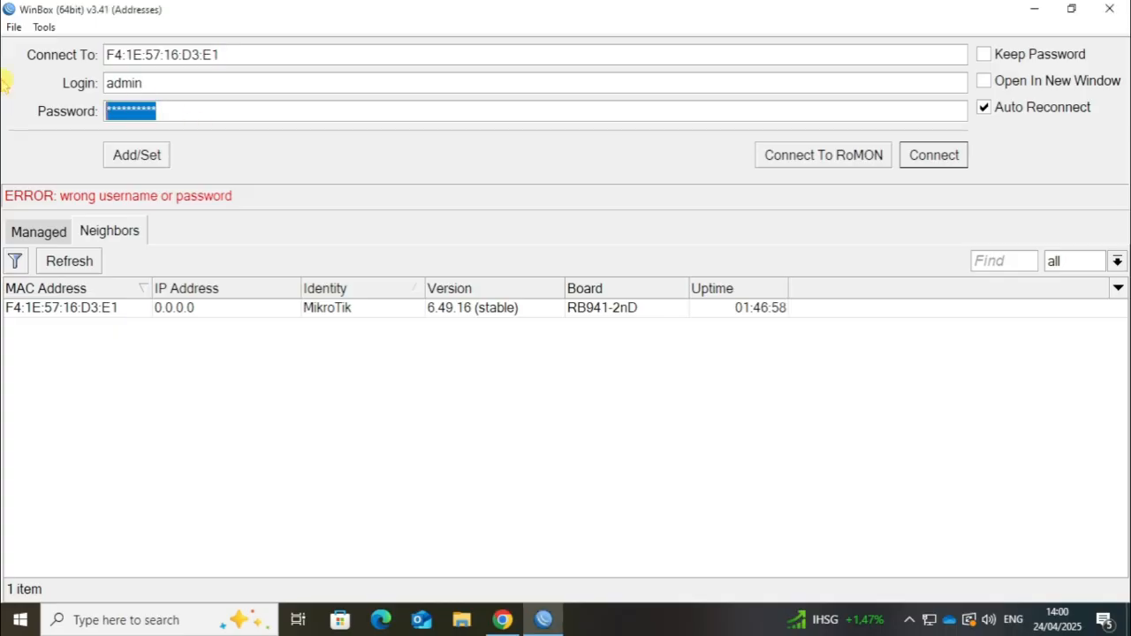
key(BackSpace)
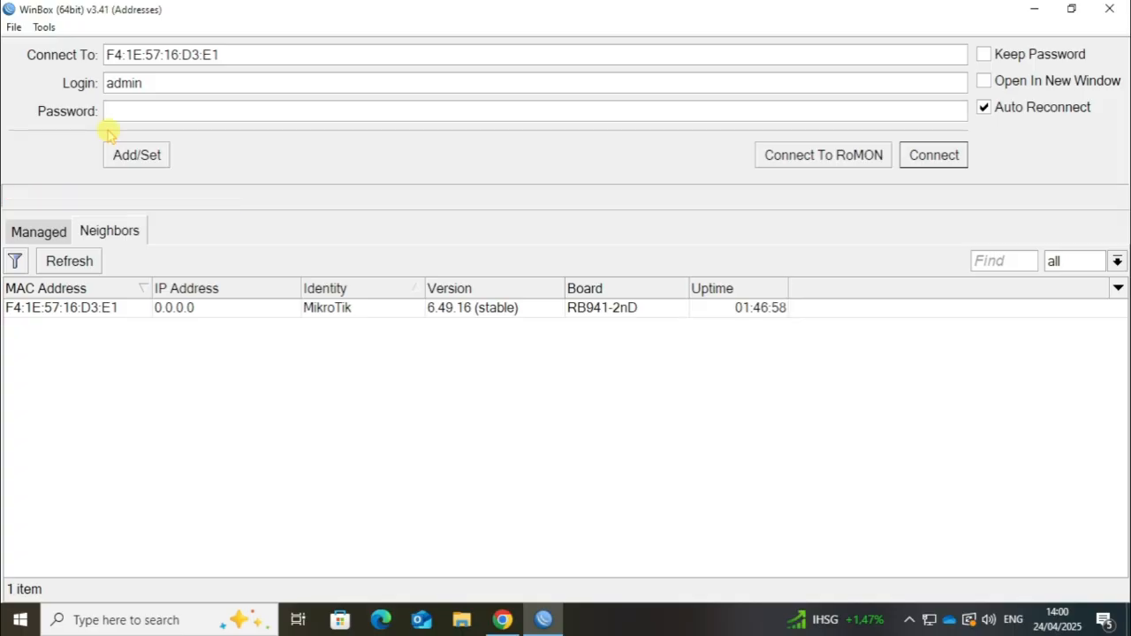
click(80, 308)
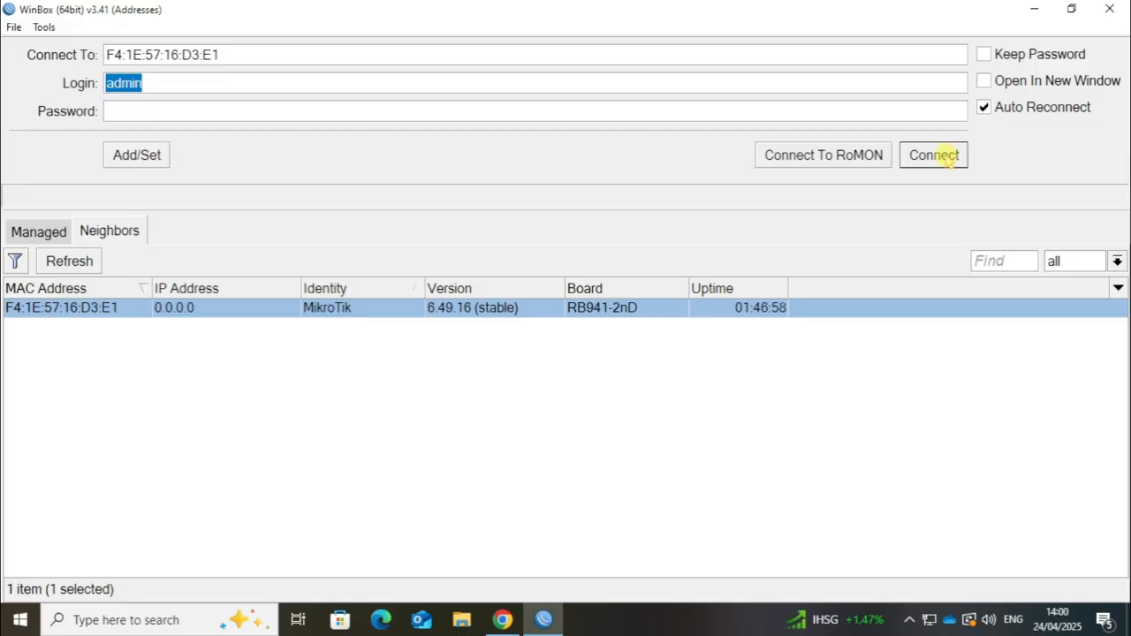
click(946, 159)
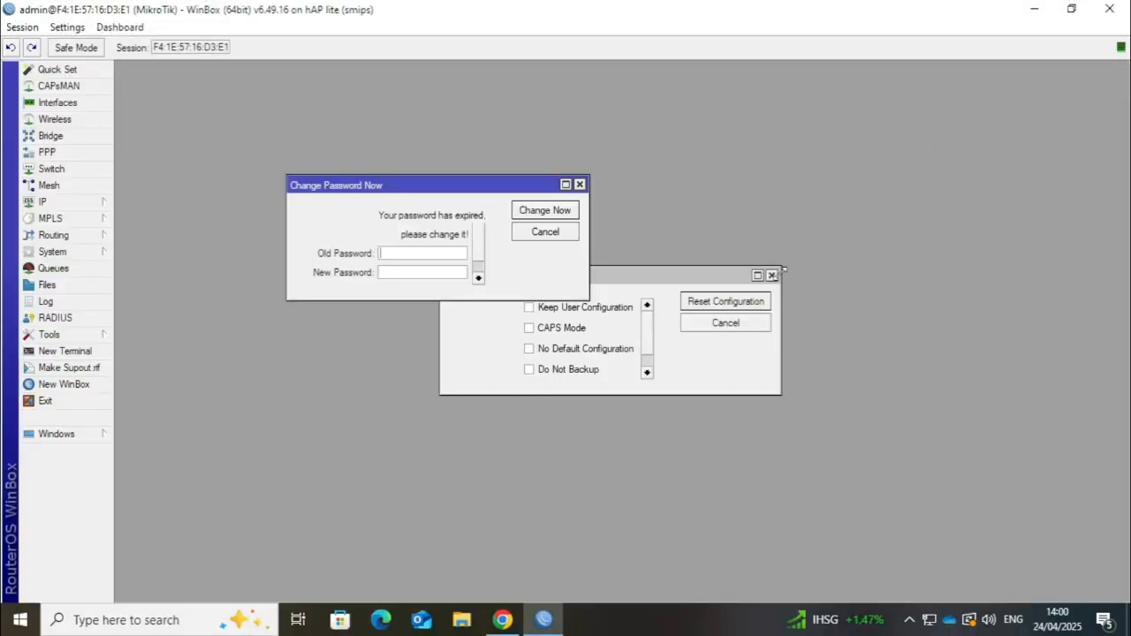
Step: Dismiss the Reset Configuration and Change Password windows and enlarge the WinBox interface
click(772, 275)
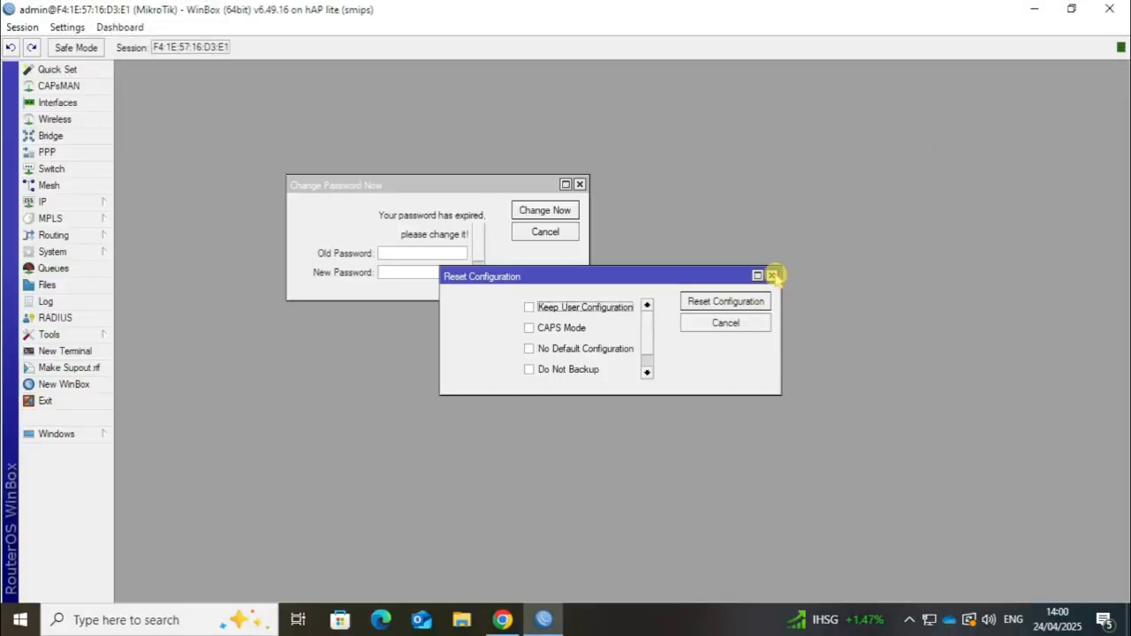
click(578, 183)
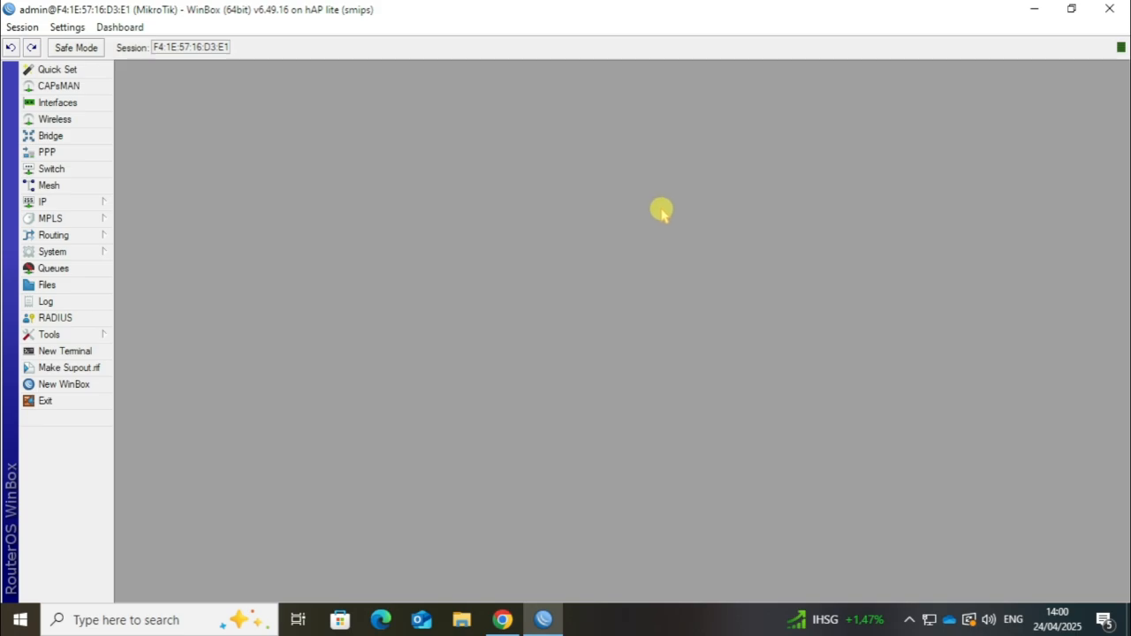
key(ctrl+plus)
key(ctrl+plus)
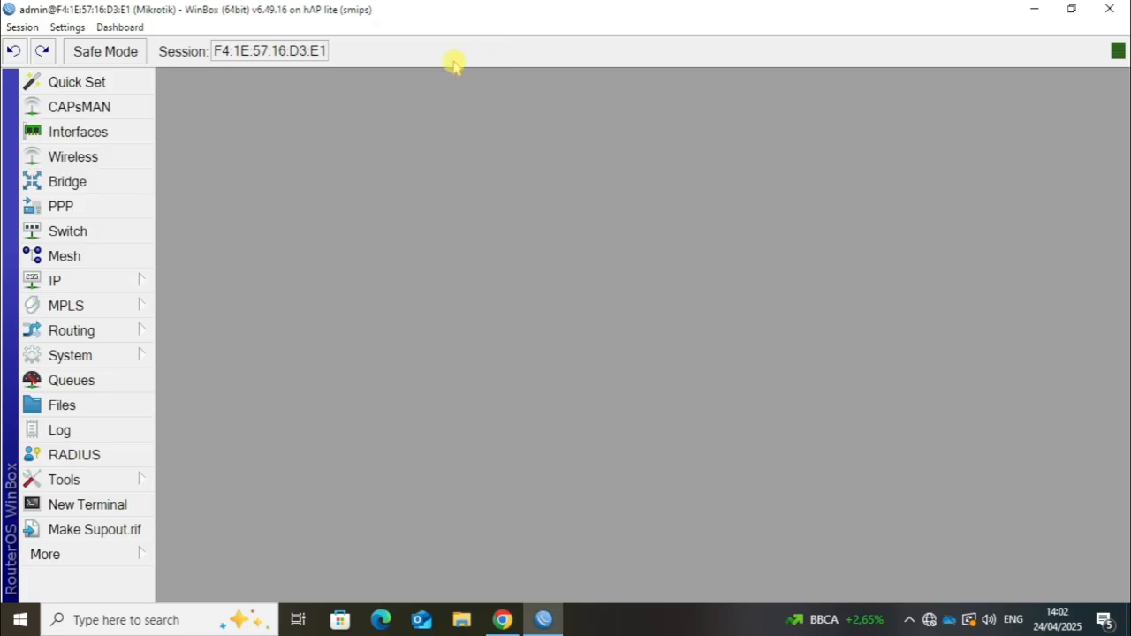
Step: Reset the router's configuration with No Default Configuration and Do Not Backup enabled, and confirm the reset
click(111, 355)
click(222, 366)
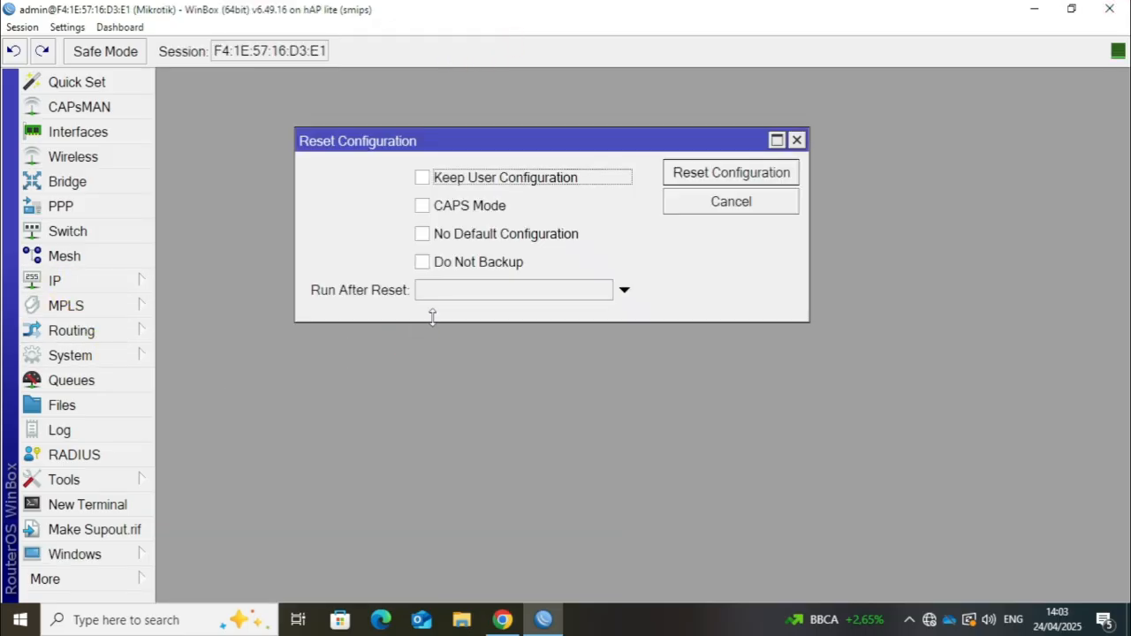
click(464, 236)
click(465, 263)
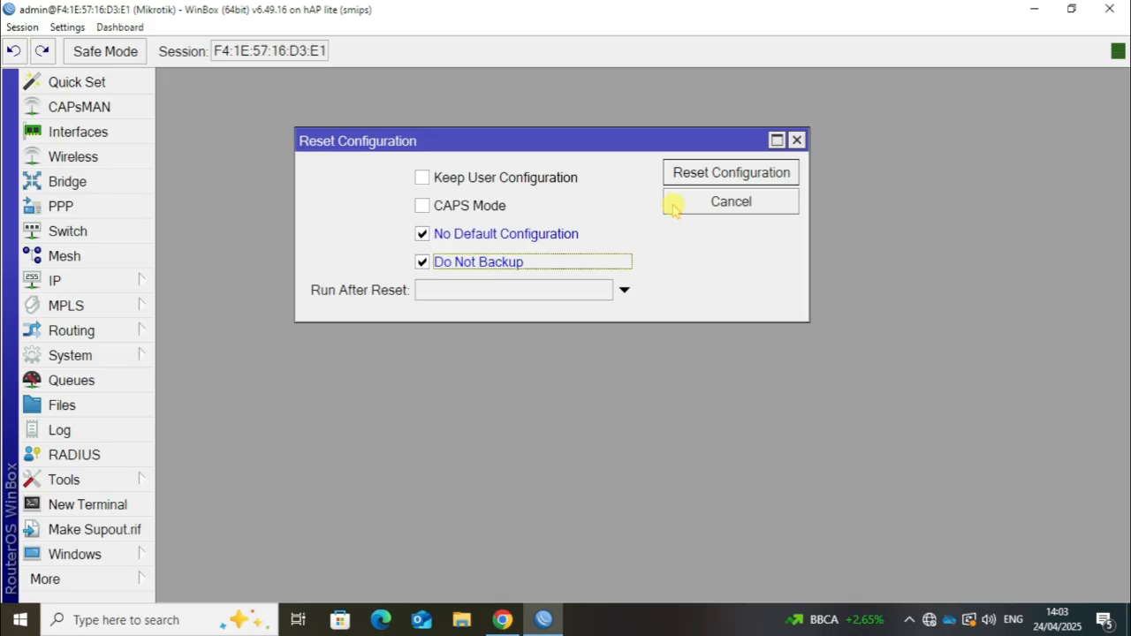
click(719, 170)
click(671, 329)
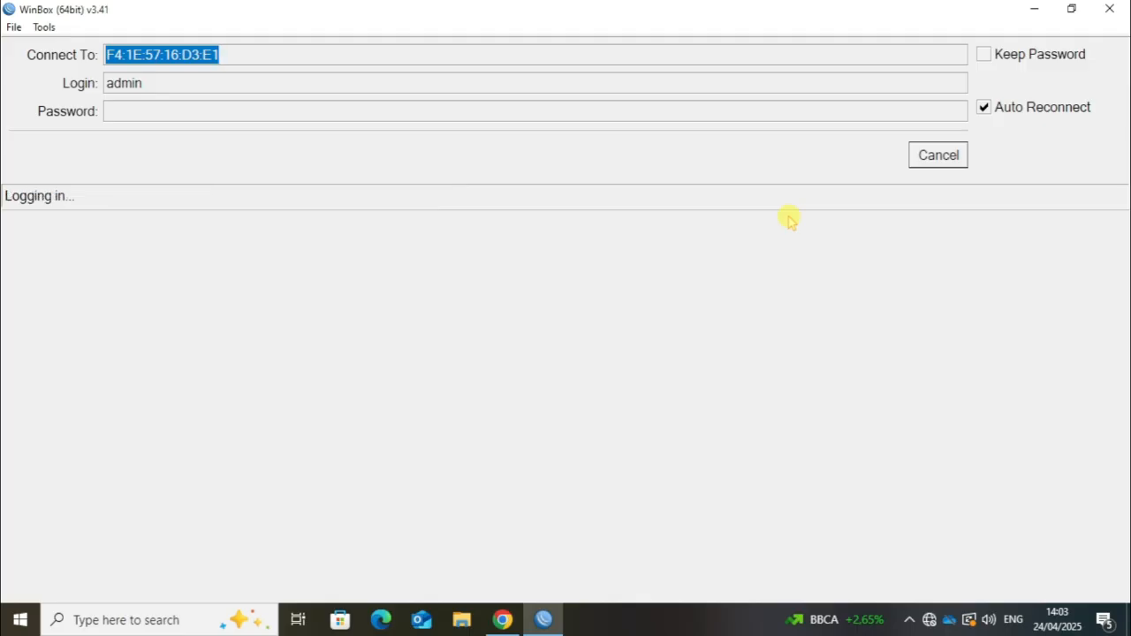
Step: Cancel the pending login, reconnect to the router by its MAC address as admin with a blank password, and dismiss the password-change request
click(938, 154)
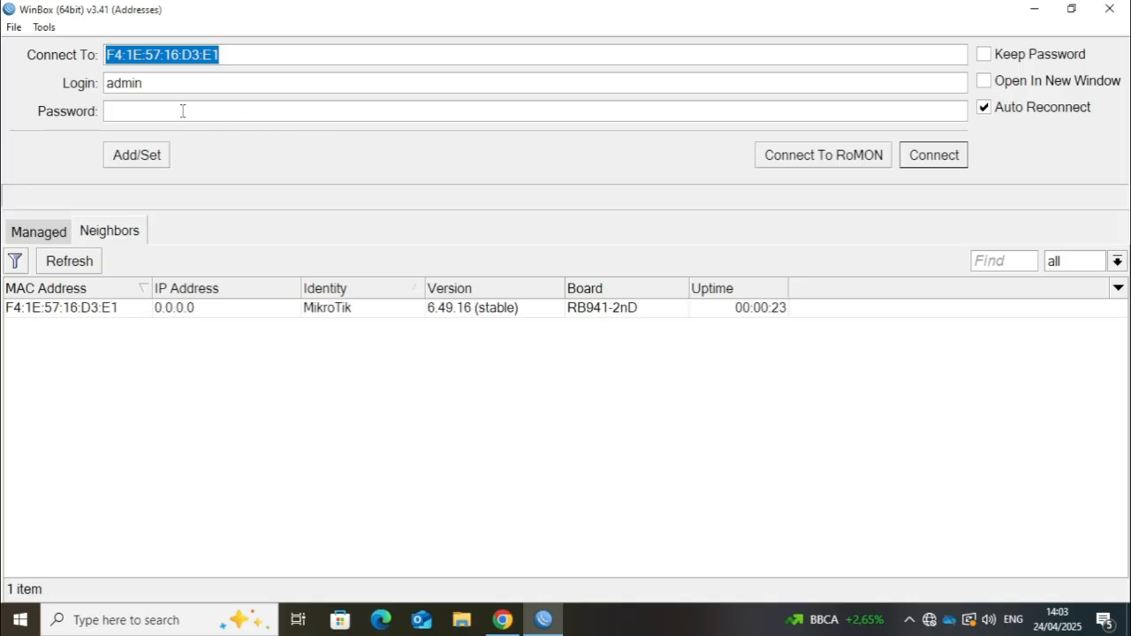
click(122, 310)
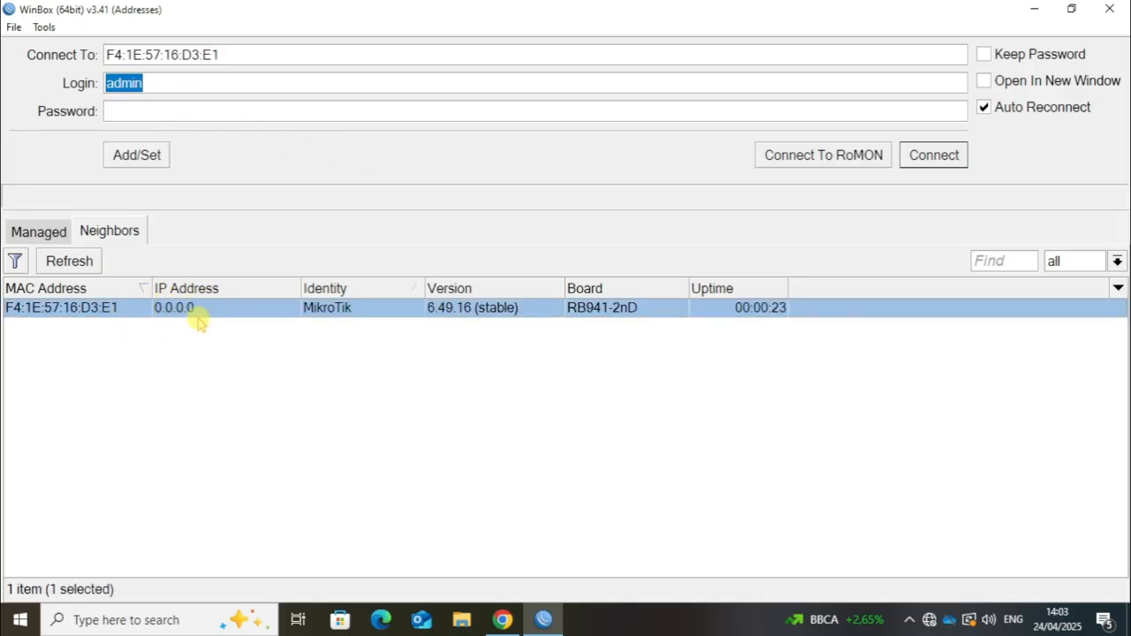
click(149, 111)
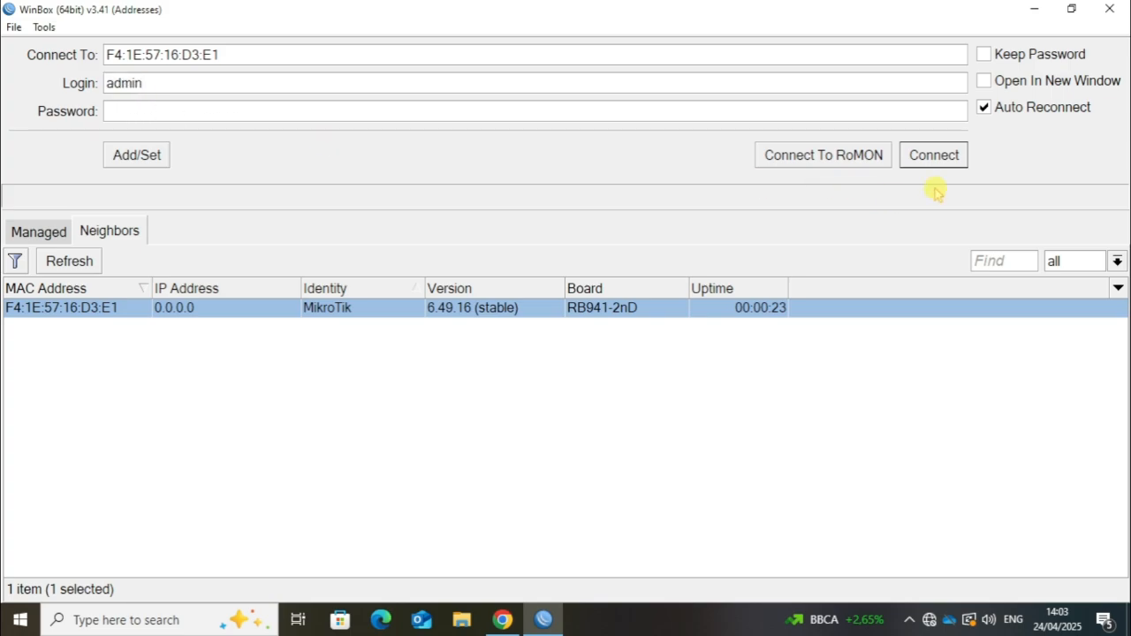
click(934, 156)
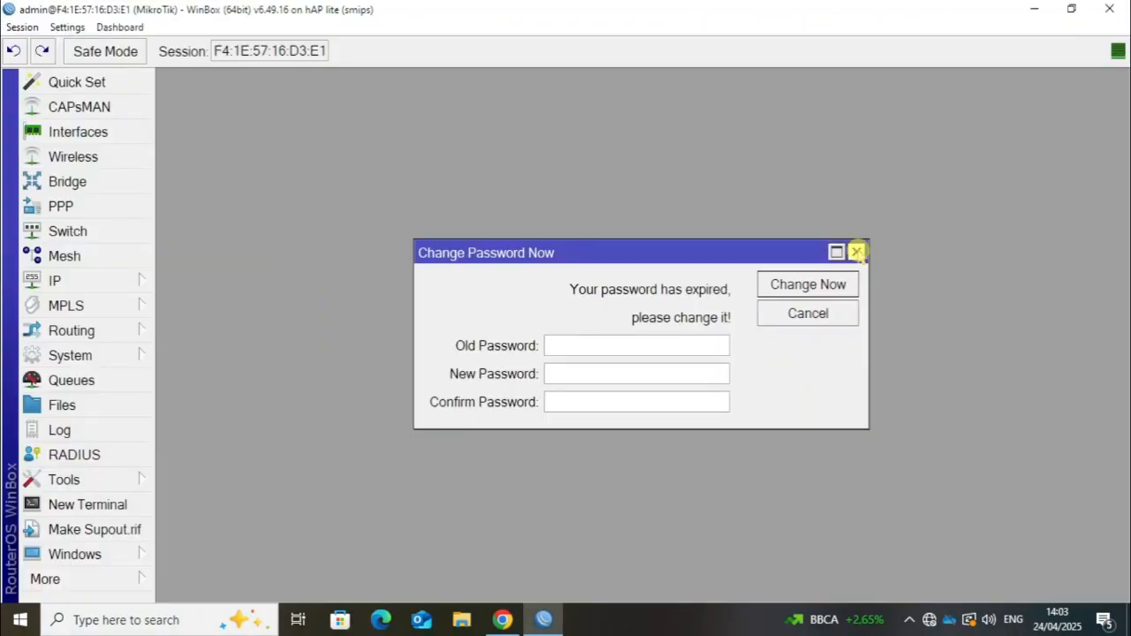
click(856, 252)
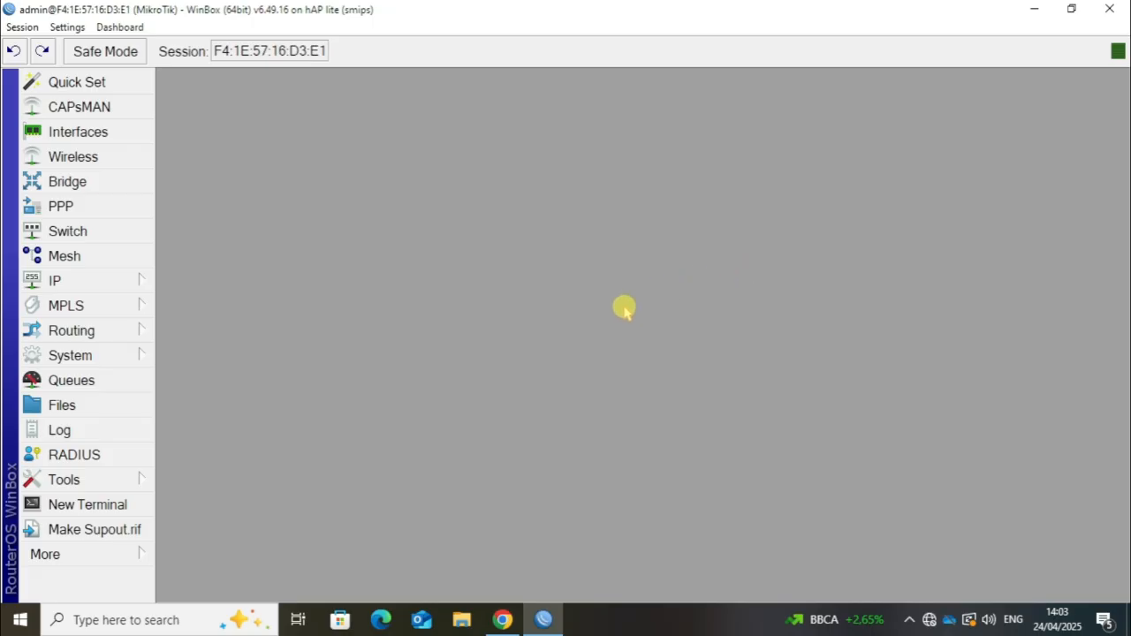
Step: Set the router's system identity to RO-ITNewbie
click(139, 356)
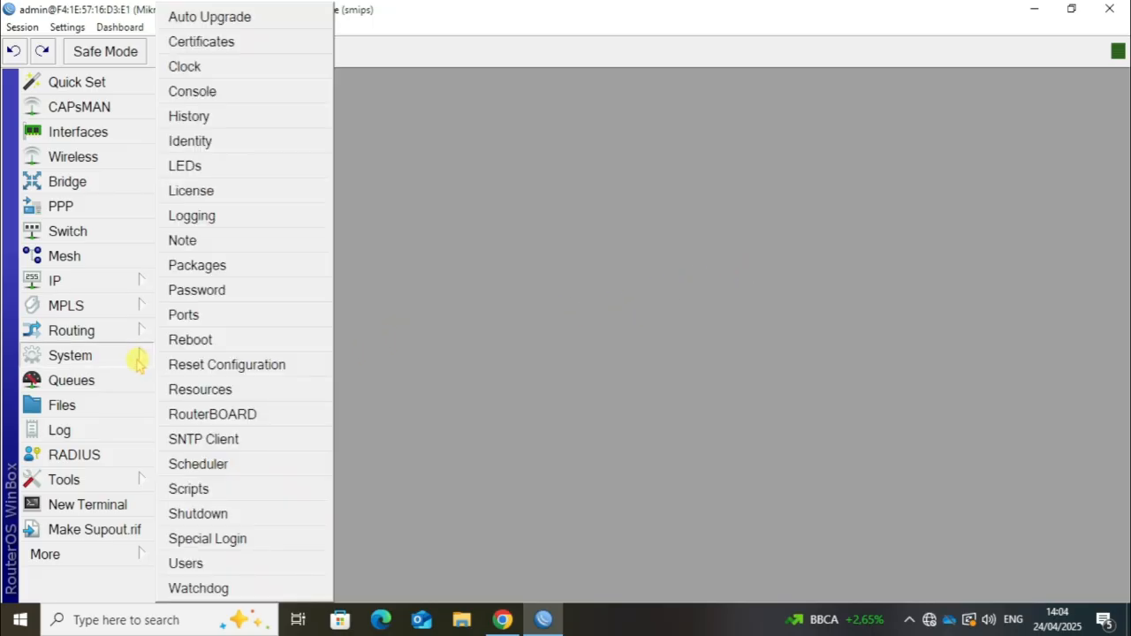
click(217, 150)
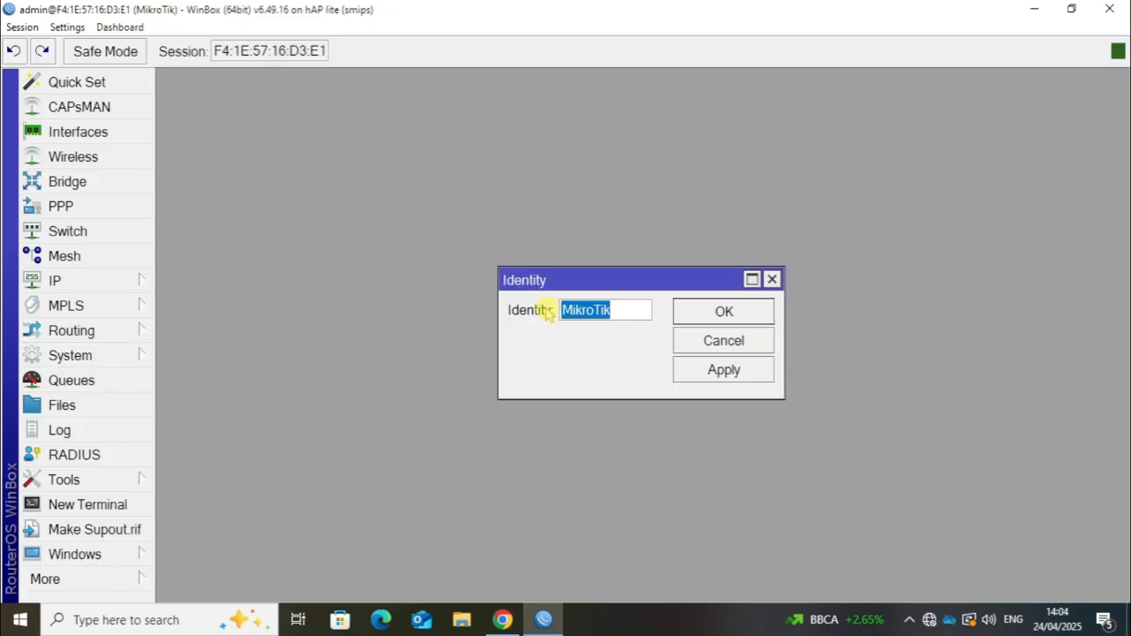
key(BackSpace)
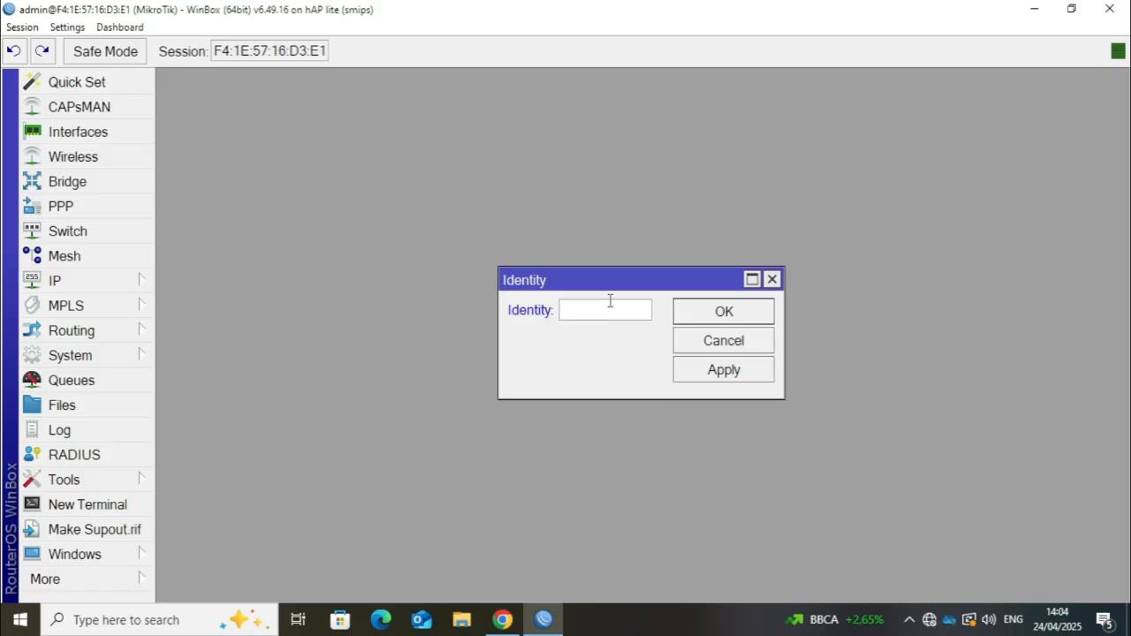
text(RO-ITNewbie)
click(723, 371)
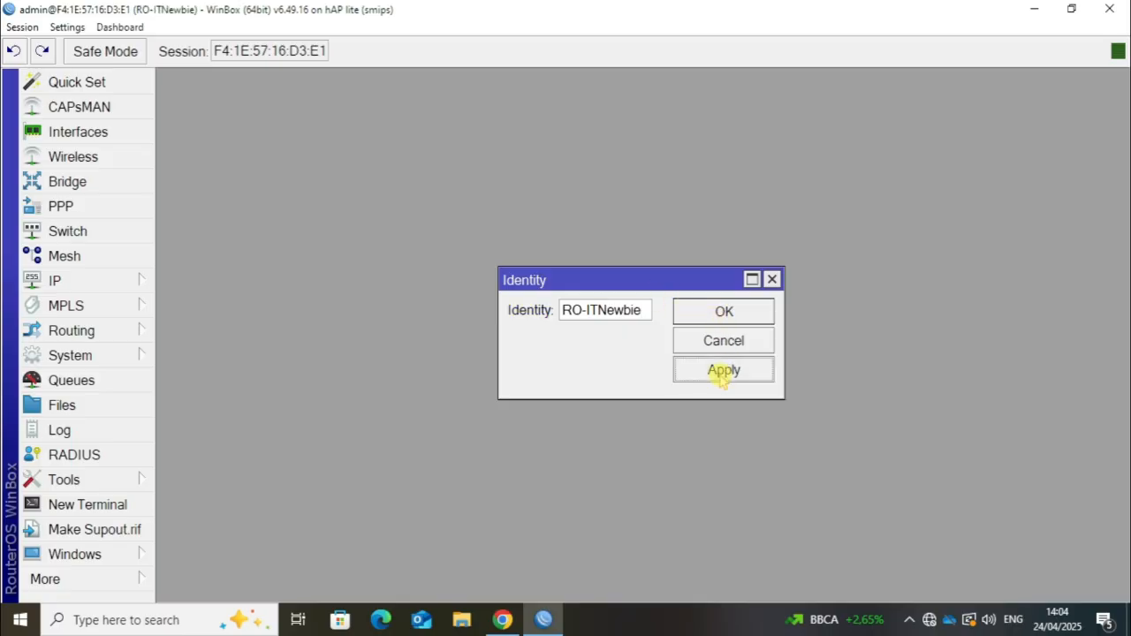
click(728, 314)
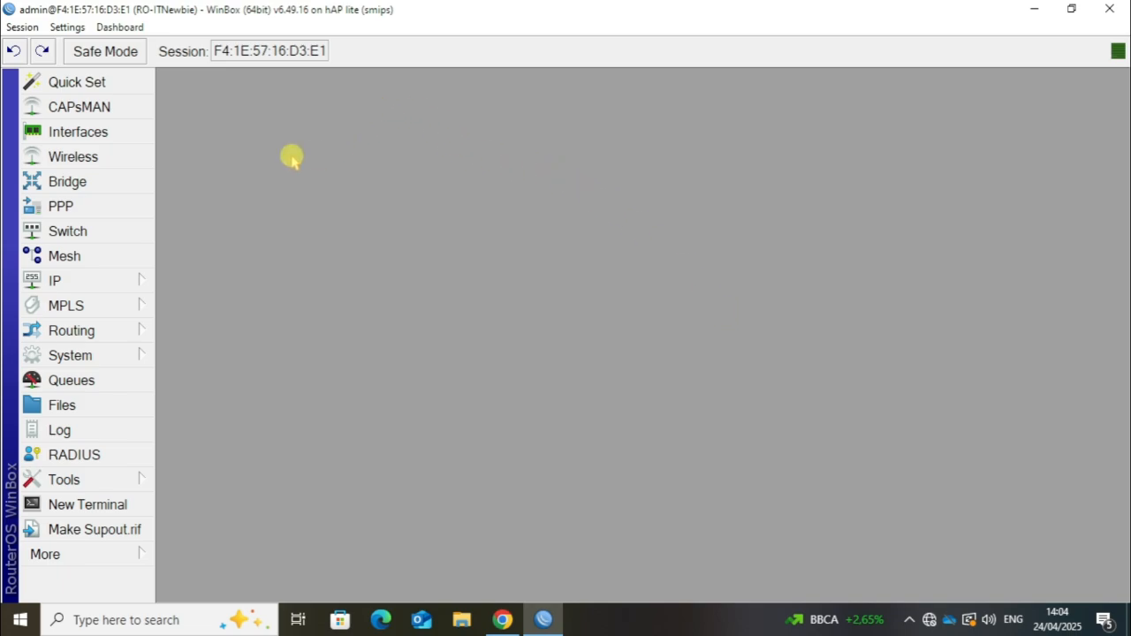
Step: Rename the ether1 interface as ether1-WAN
click(95, 131)
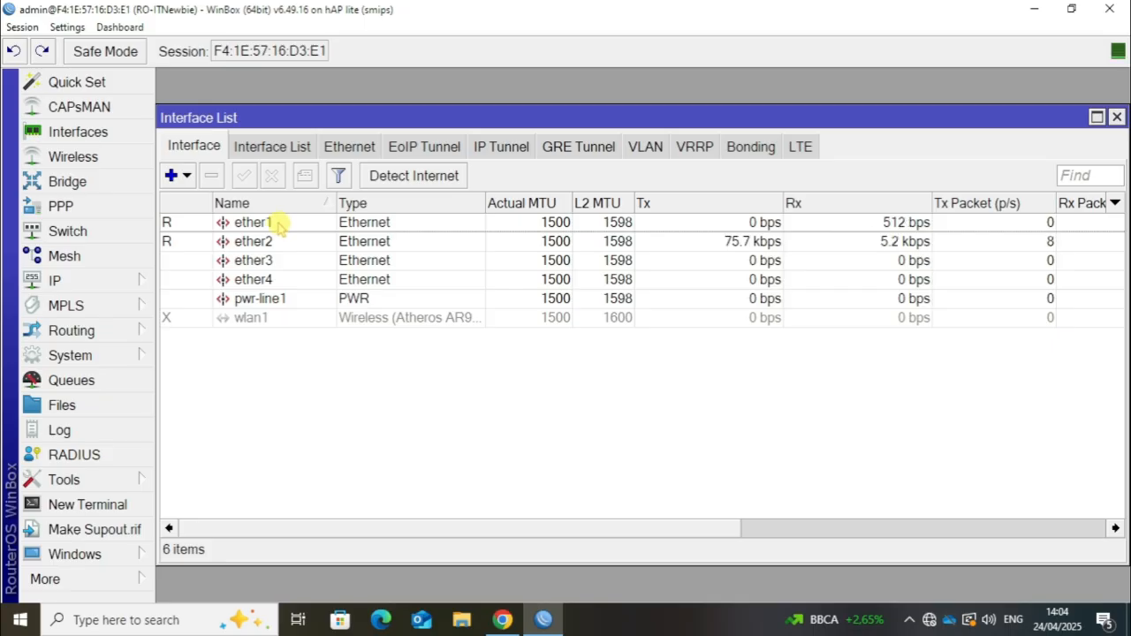
double_click(279, 223)
click(588, 154)
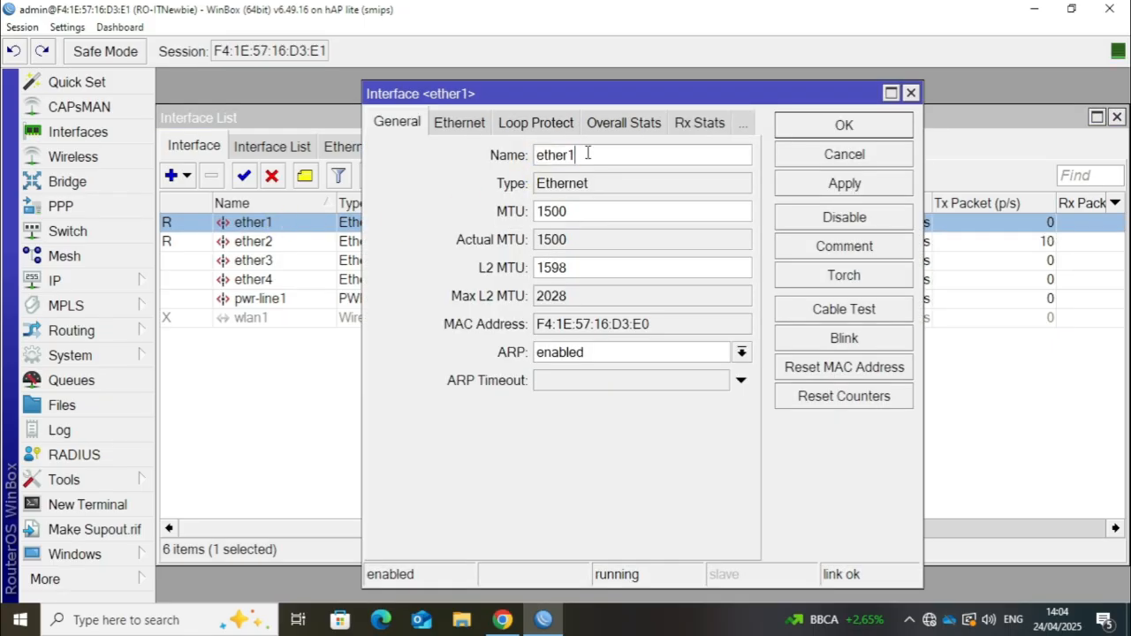
text(-WAN)
click(845, 184)
click(844, 124)
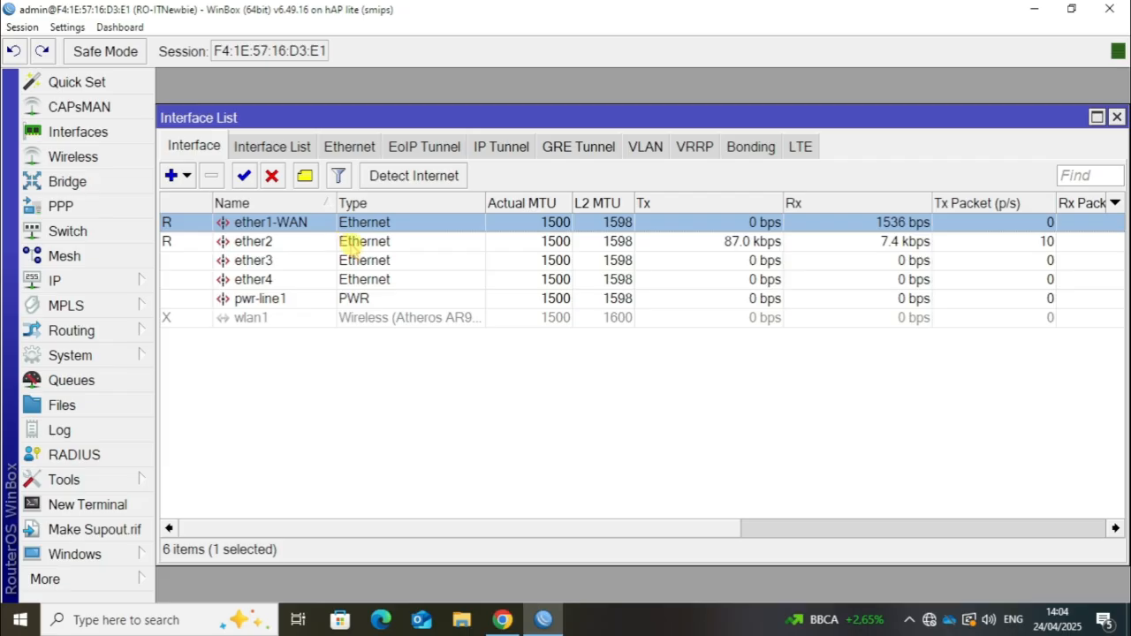
Step: Rename the ether2 interface as ether2-LAN and close the interface list
double_click(327, 247)
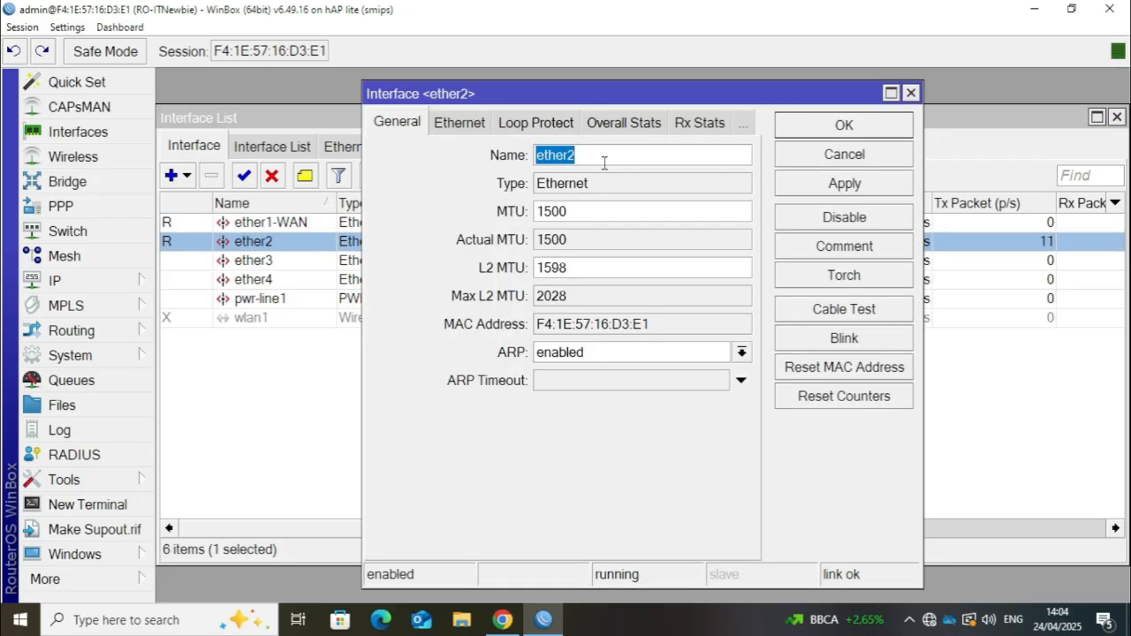
click(603, 157)
text(-LAN)
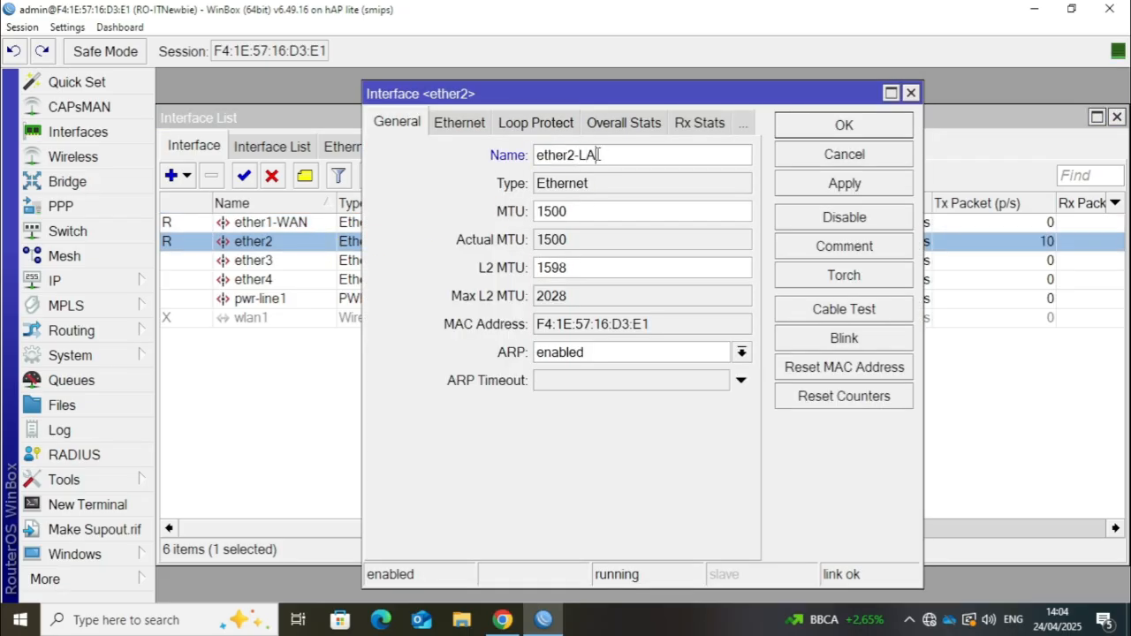
click(838, 185)
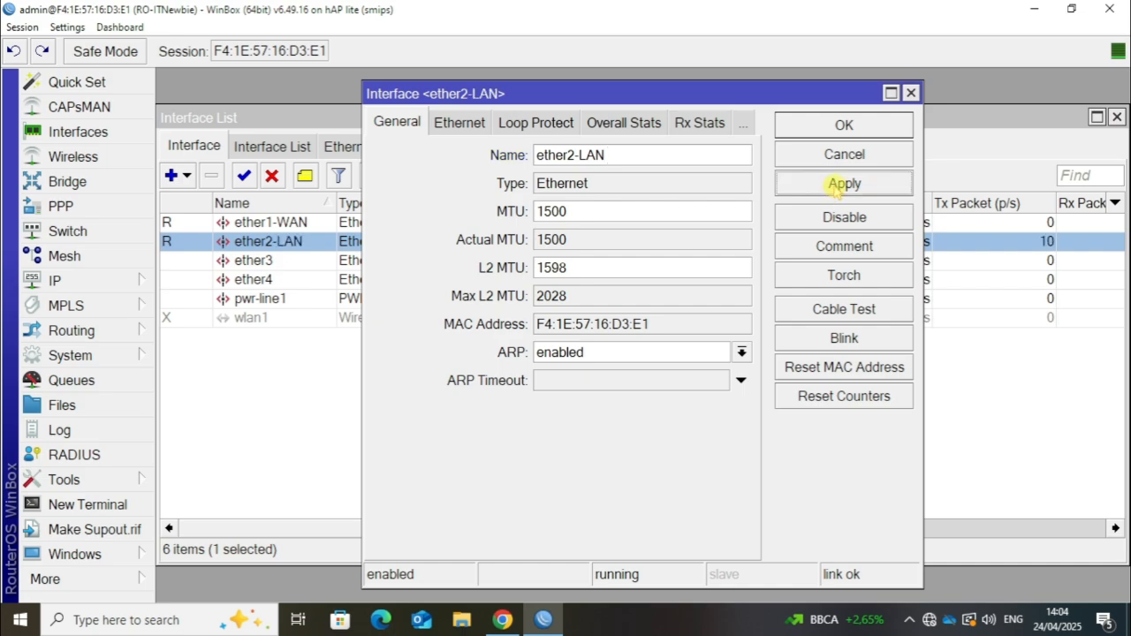
click(849, 127)
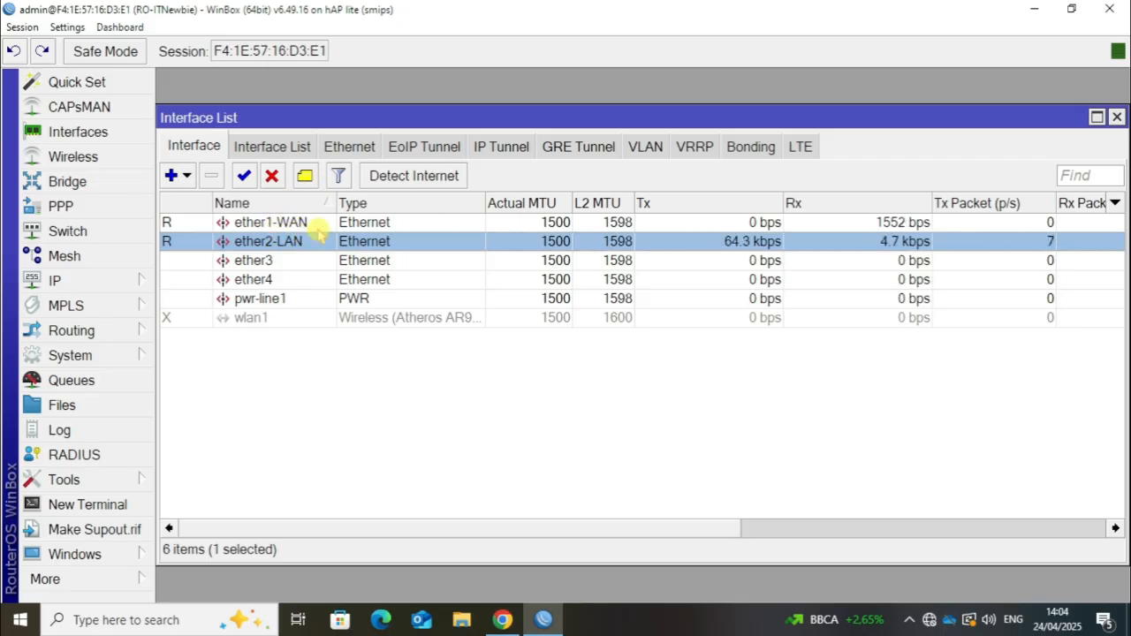
click(1116, 116)
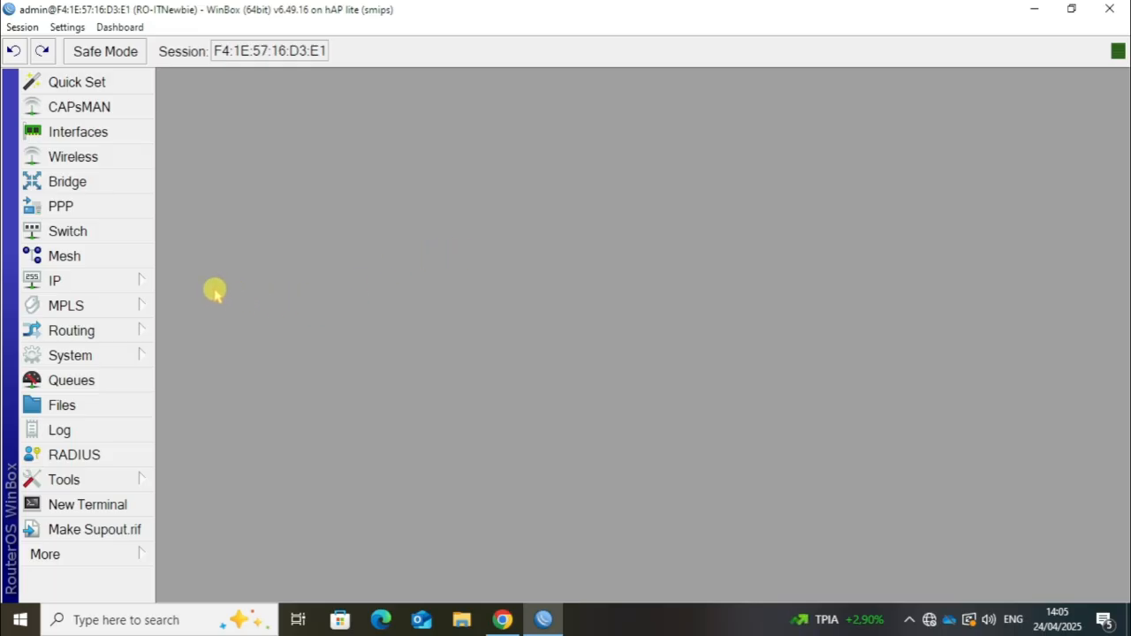
Step: Add a DHCP client on ether1-WAN with peer DNS, peer NTP and default route enabled, and check its full IP address
click(121, 284)
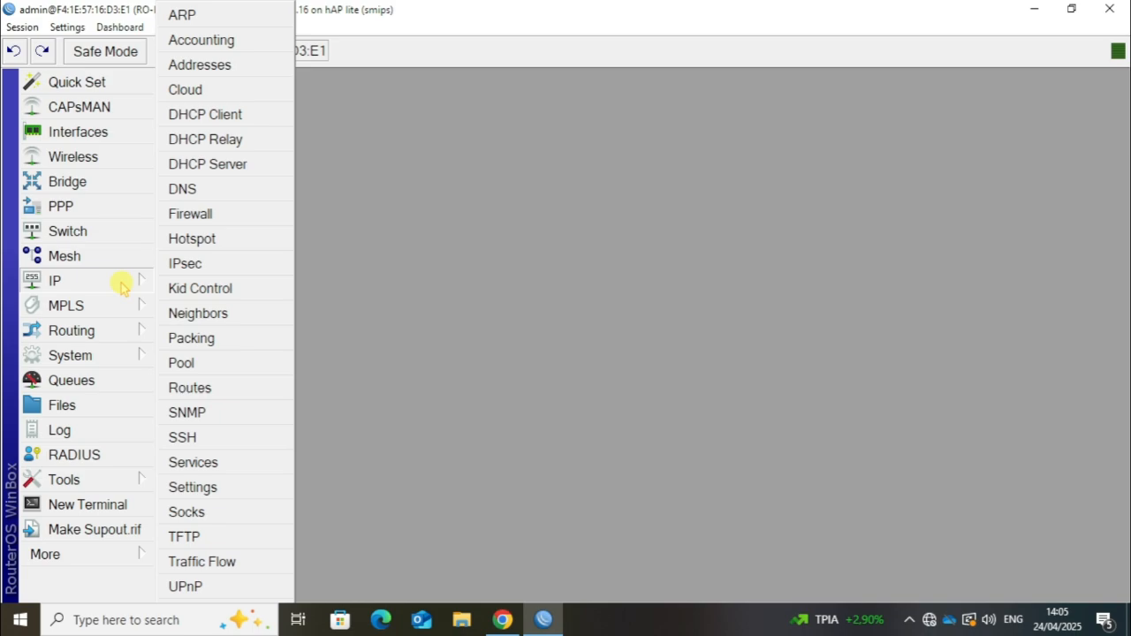
click(216, 116)
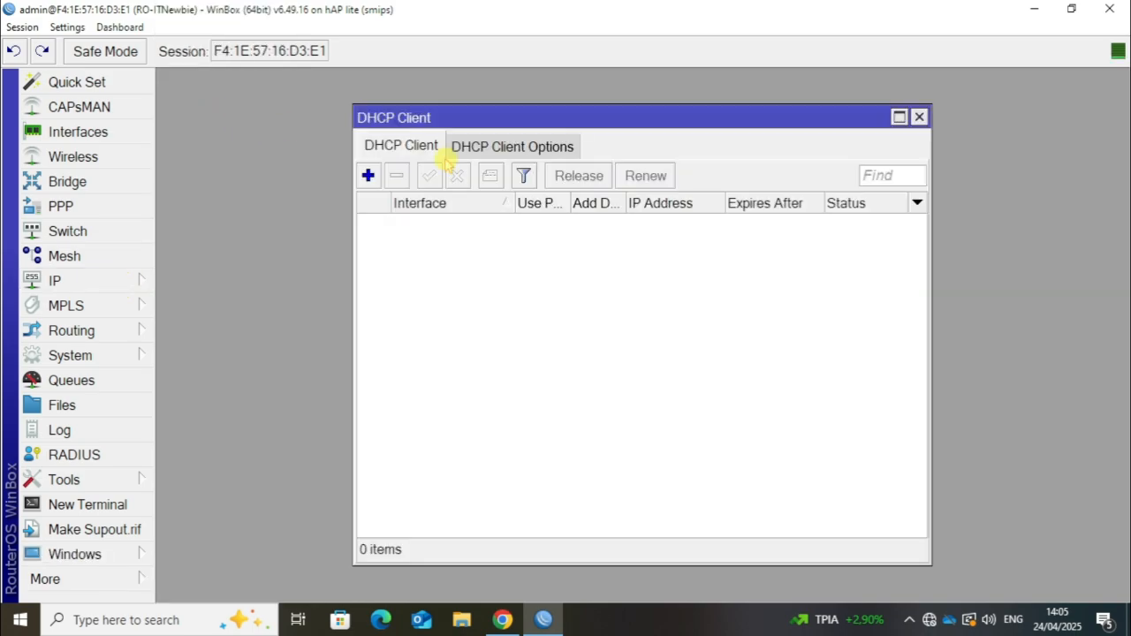
click(367, 175)
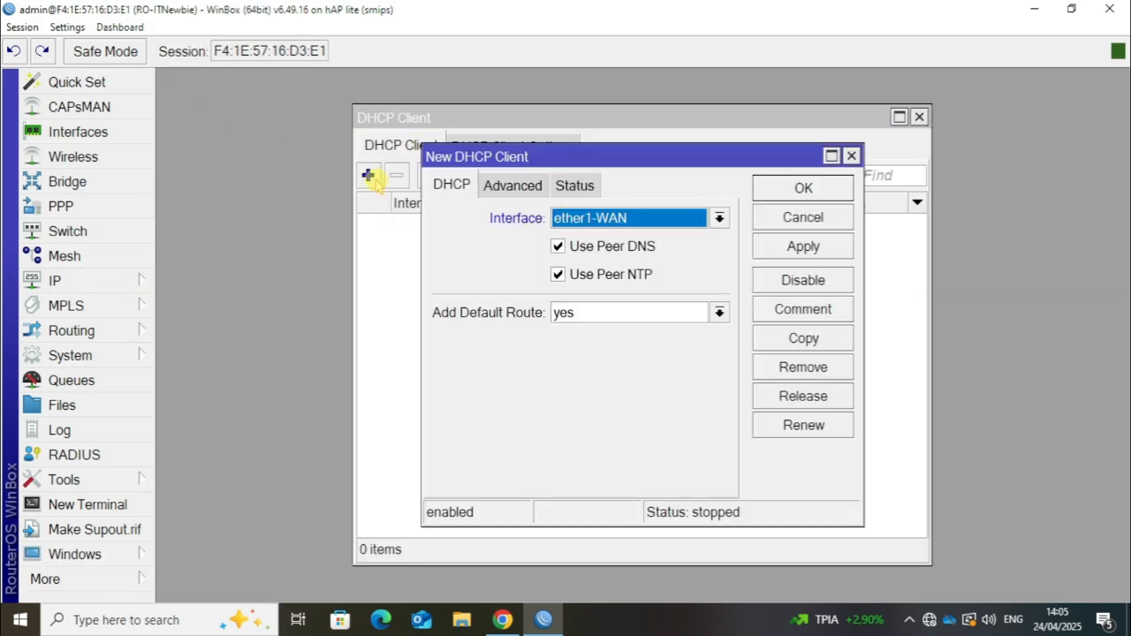
click(661, 228)
click(631, 237)
click(804, 247)
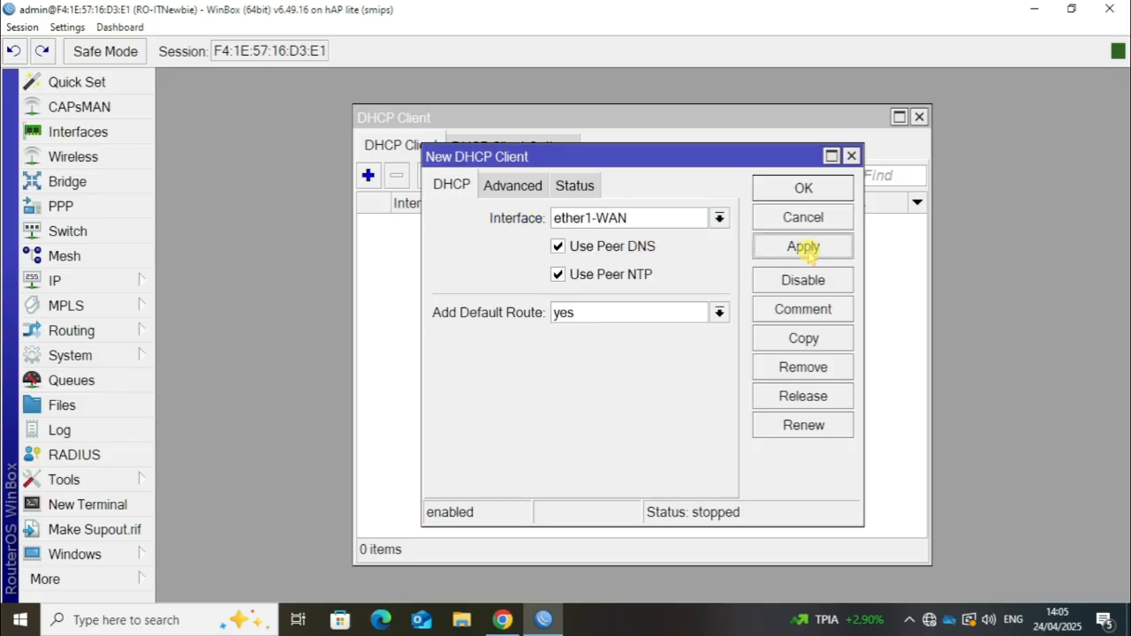
click(803, 189)
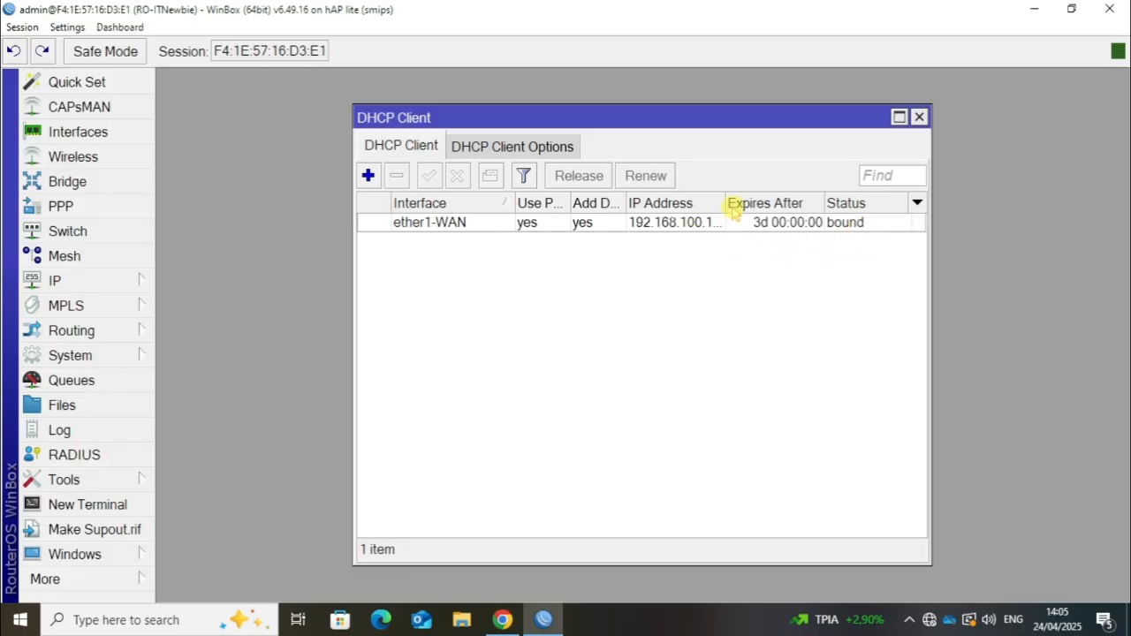
drag(724, 202, 774, 203)
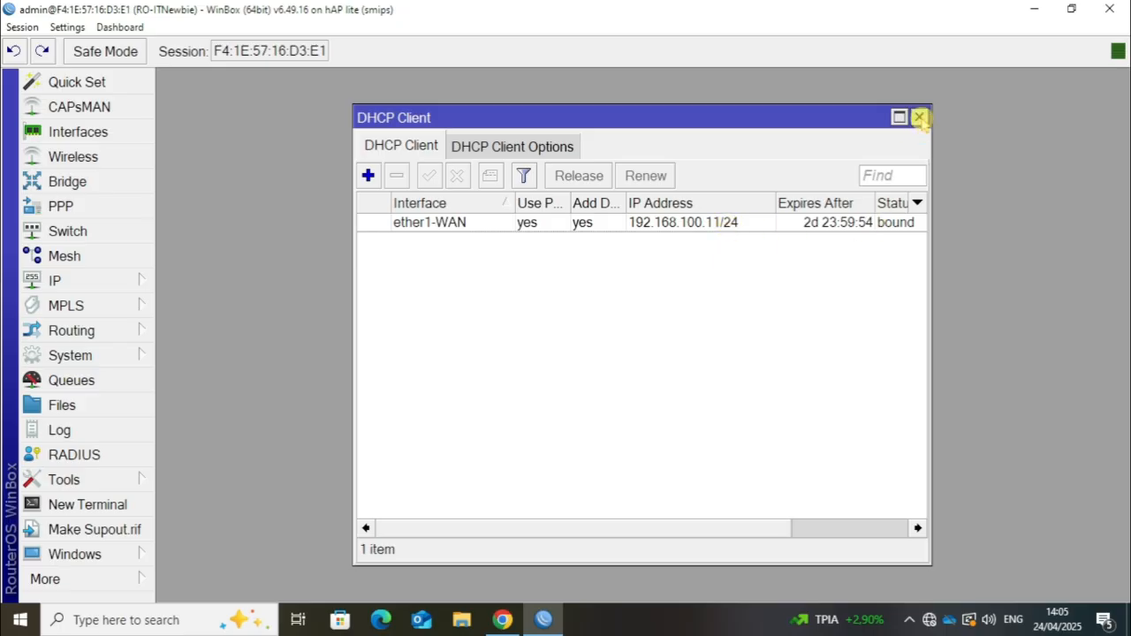
click(919, 117)
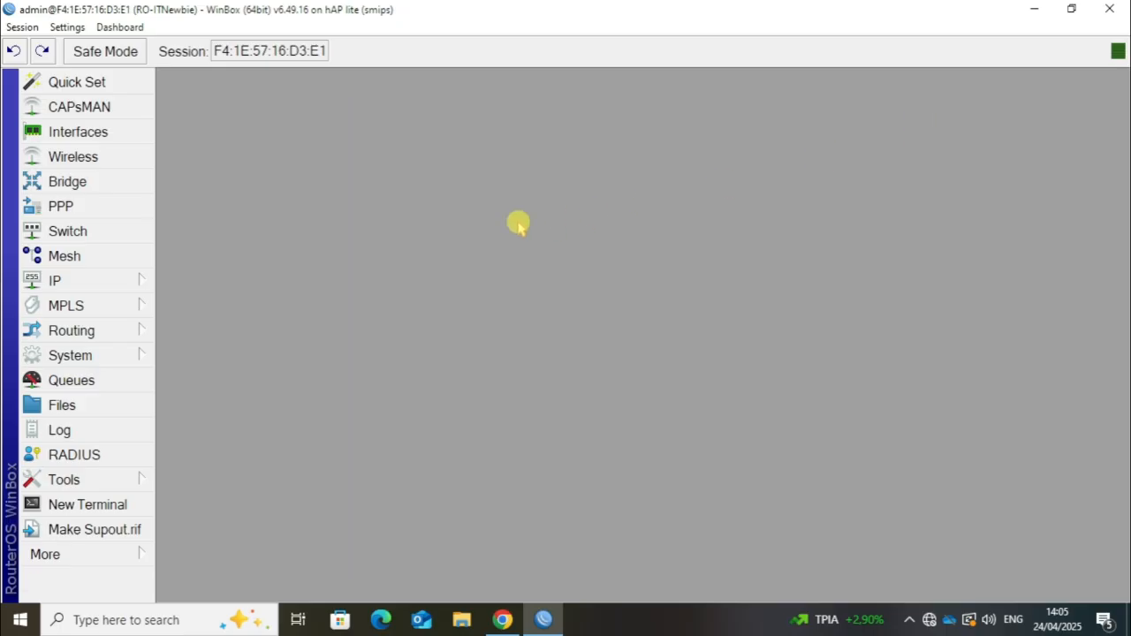
Step: Set the router's DNS server to 8.8.8.8 and apply the DNS settings
click(129, 290)
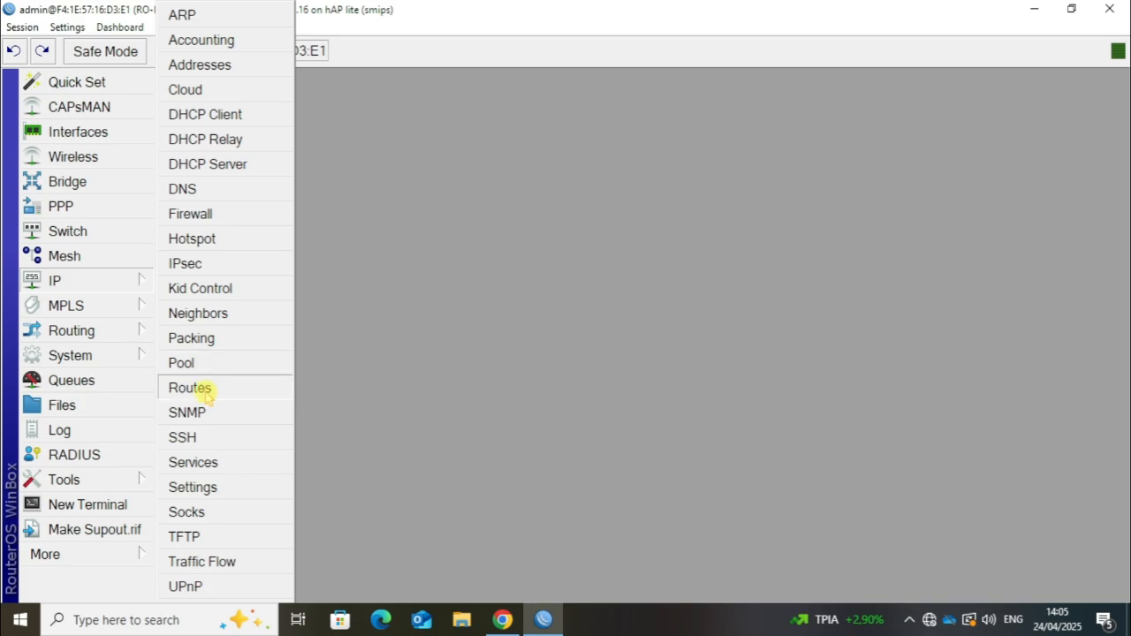
click(233, 189)
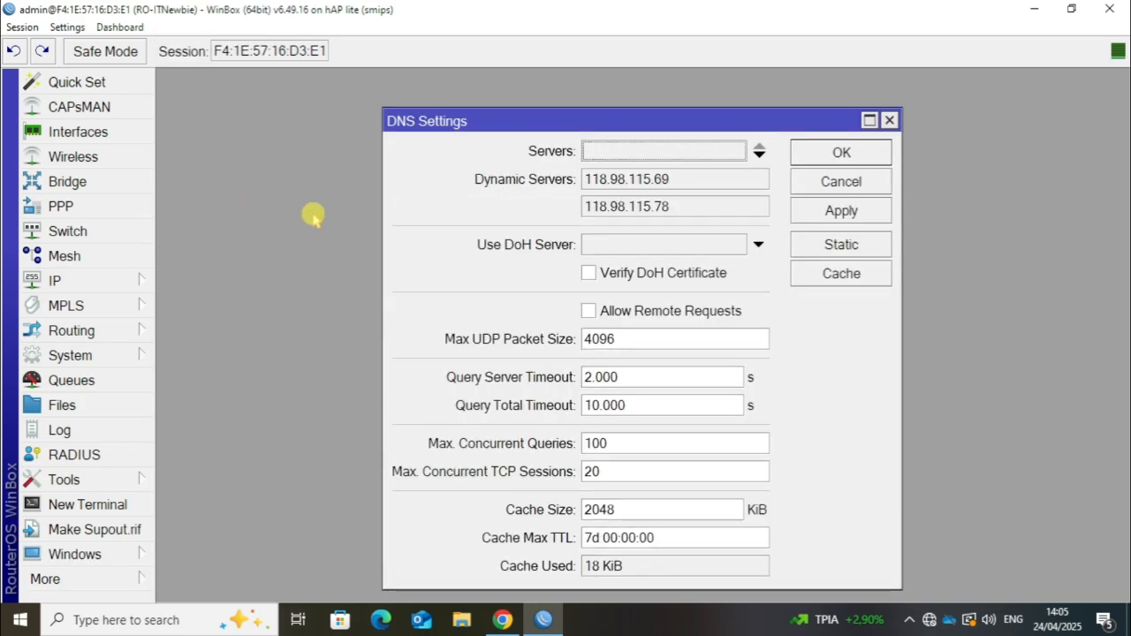
click(706, 150)
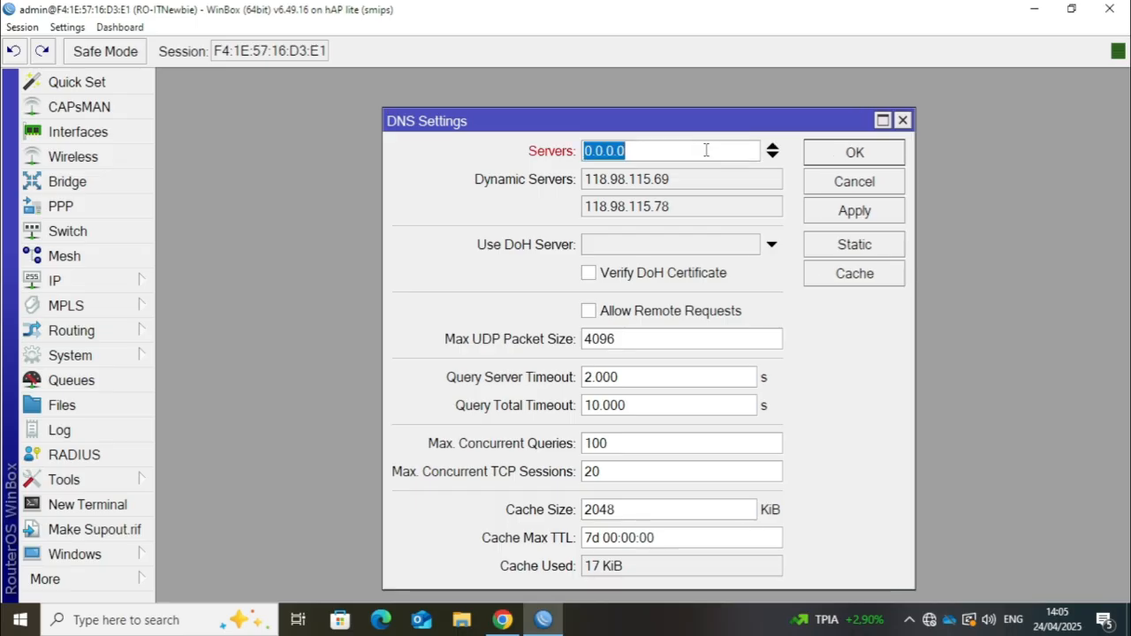
text(8.8.8.8)
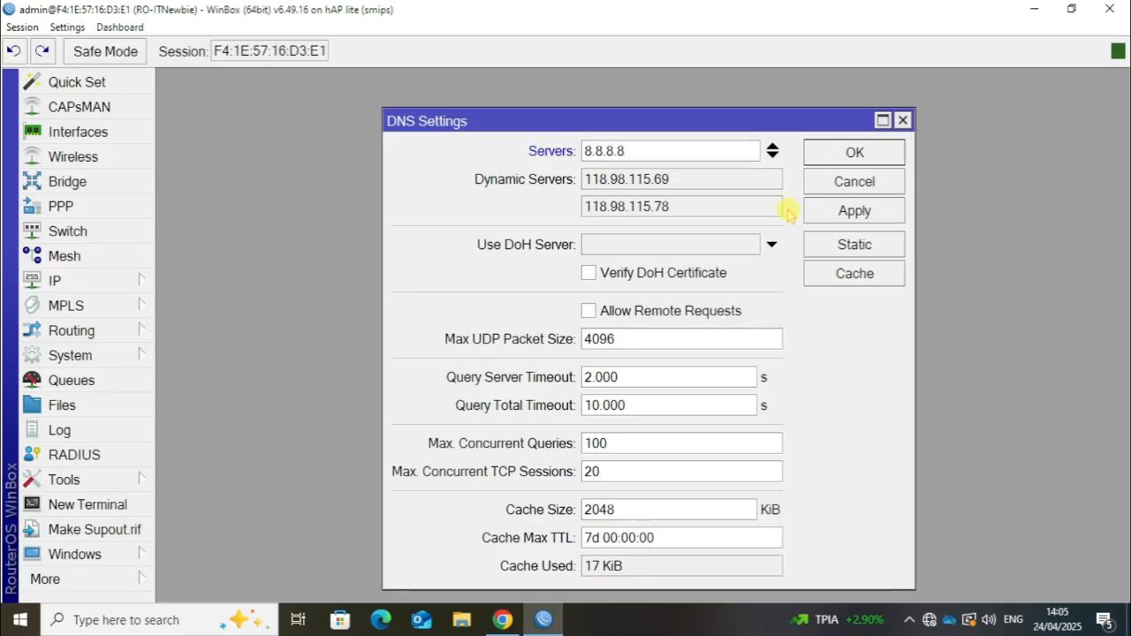
click(826, 214)
click(844, 155)
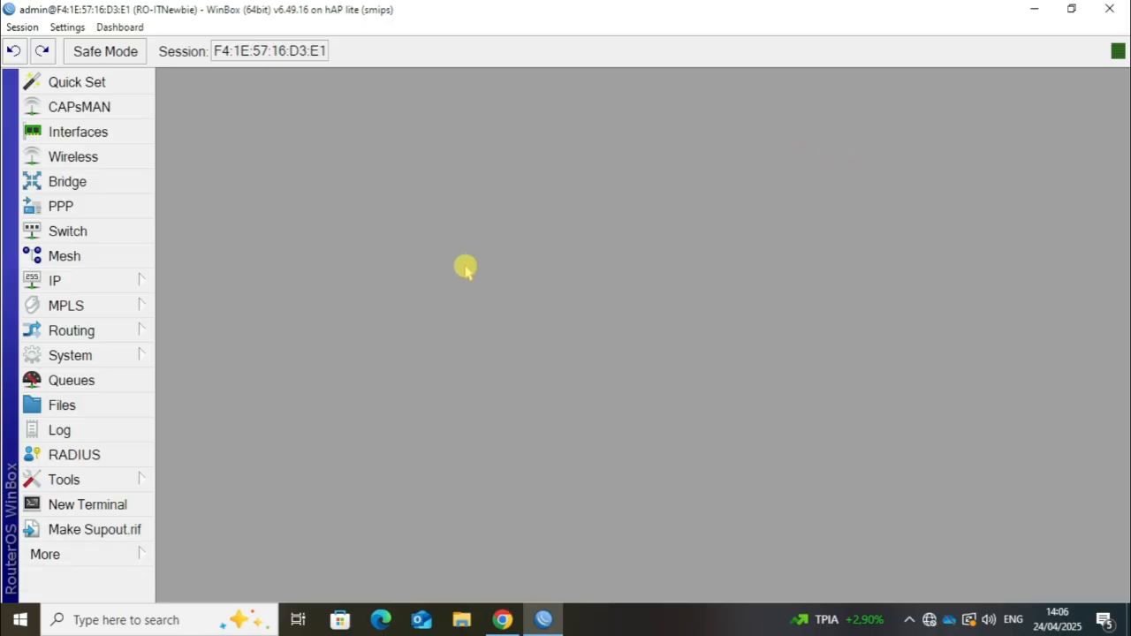
Step: Ping google.com from a new router terminal, declining the license text and skipping the password change, and close the terminal after several replies
click(147, 505)
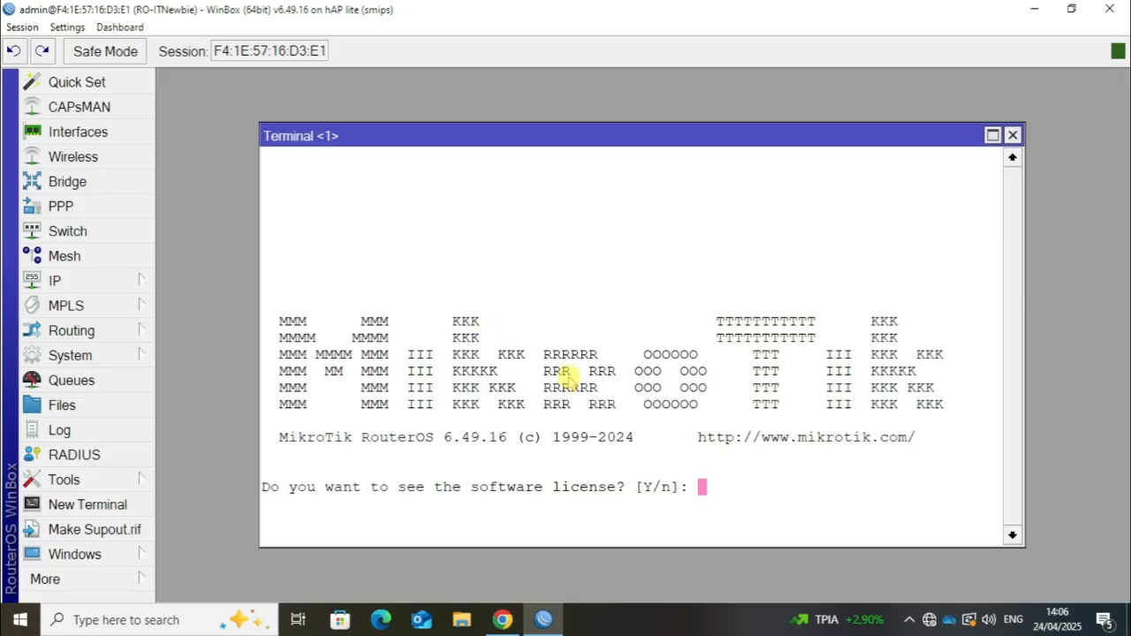
text(n)
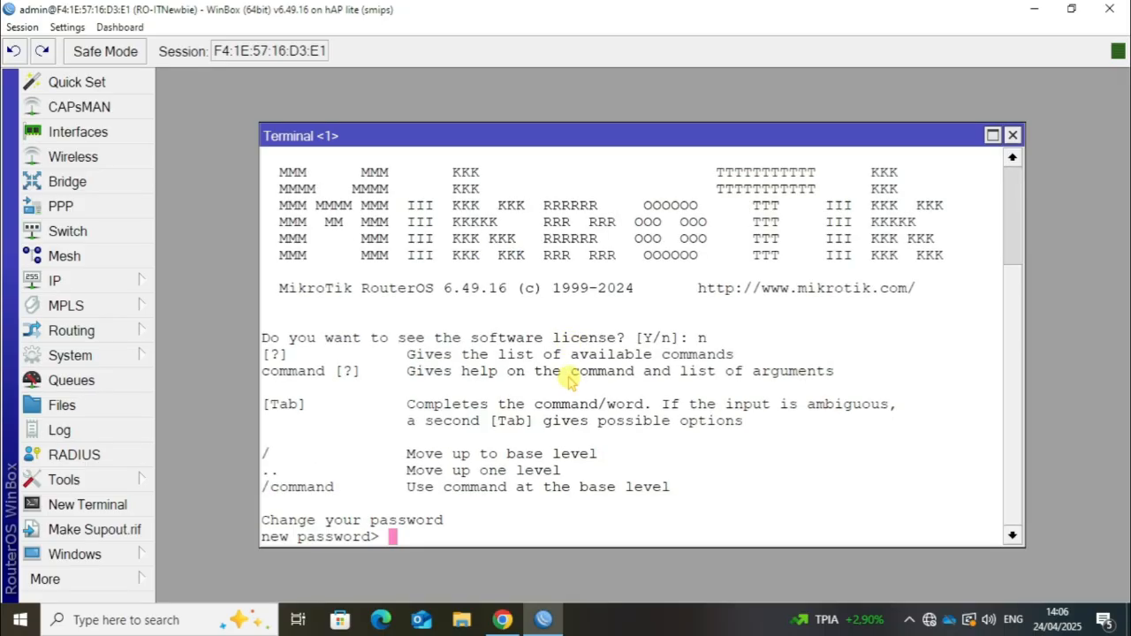
key(Return)
text(ping)
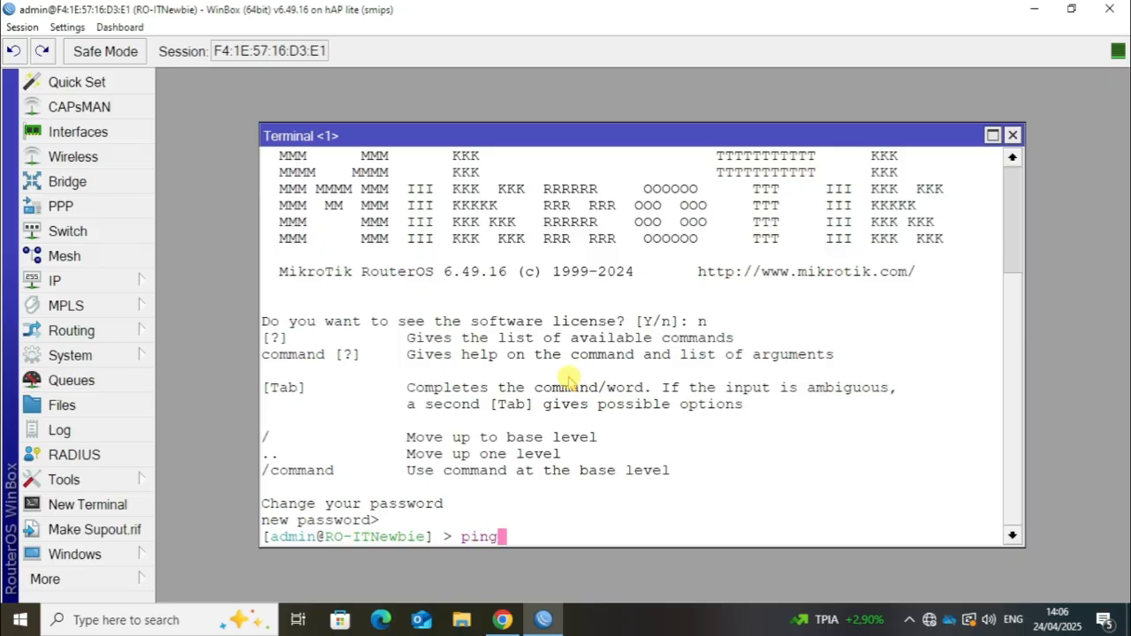
text( google.com)
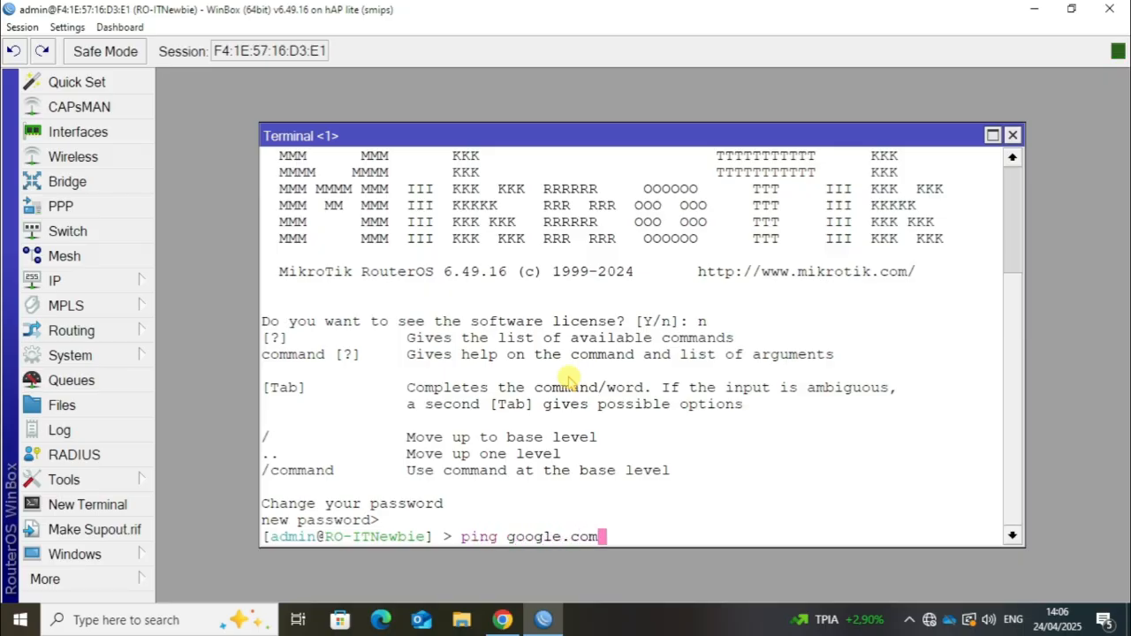
key(Return)
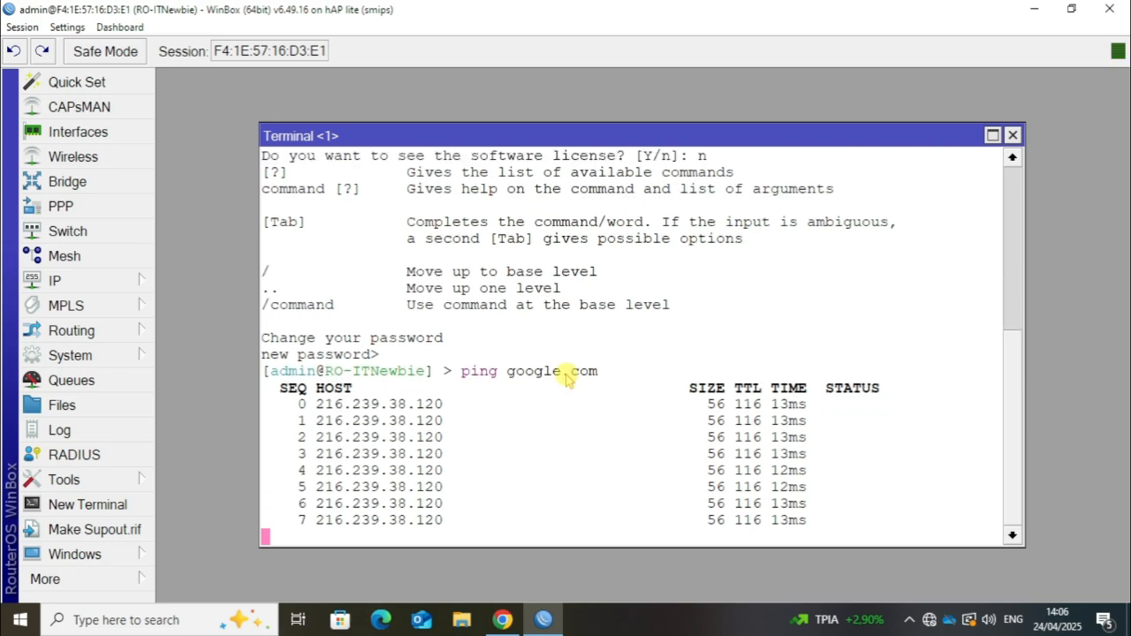
key(ctrl+c)
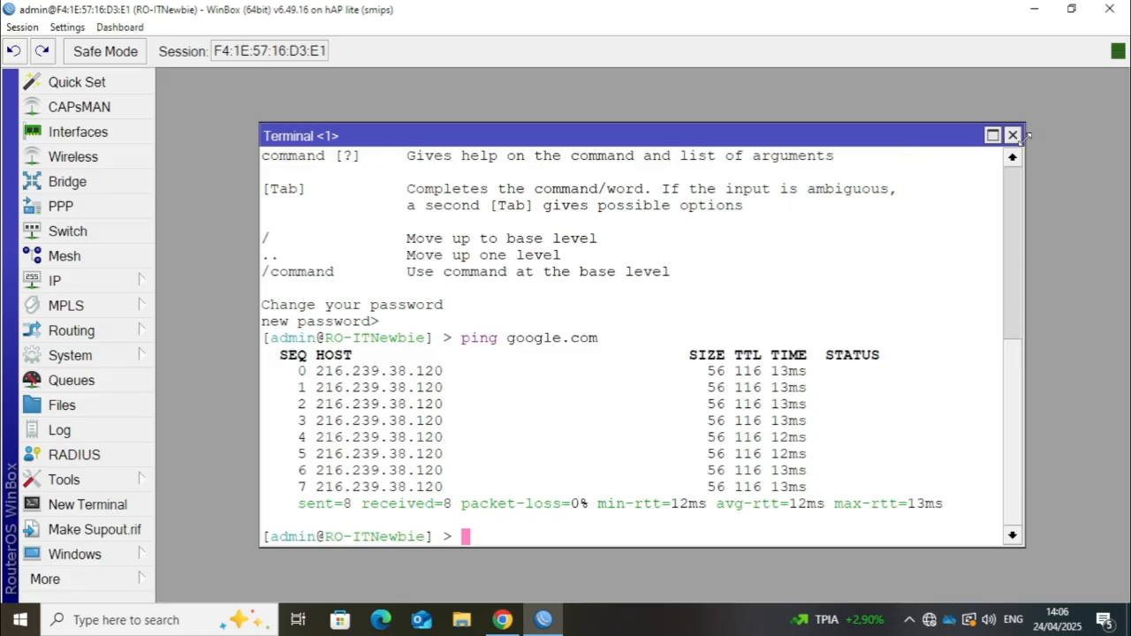
click(1012, 135)
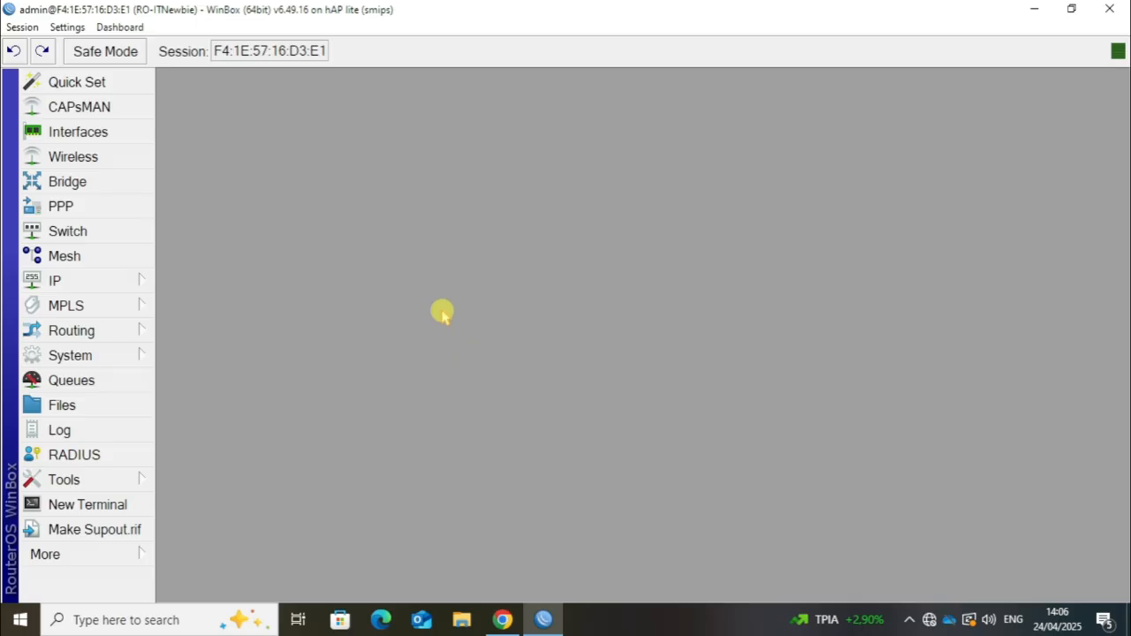
Step: Open the router's IP address list and widen it and its address column to read the full ether1-WAN address
click(129, 285)
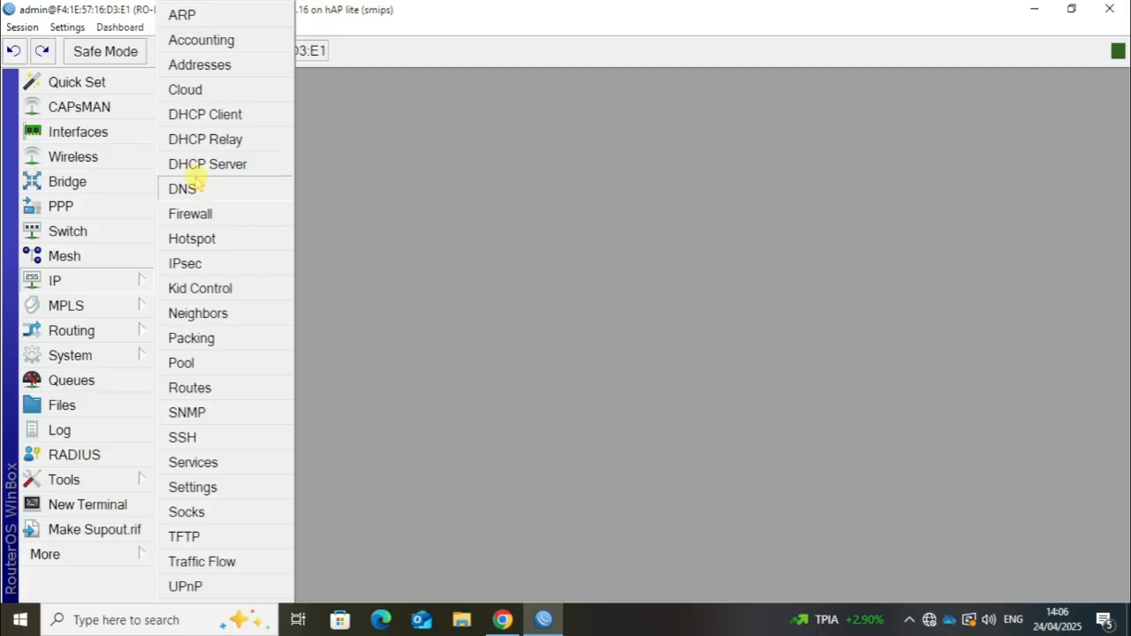
click(213, 65)
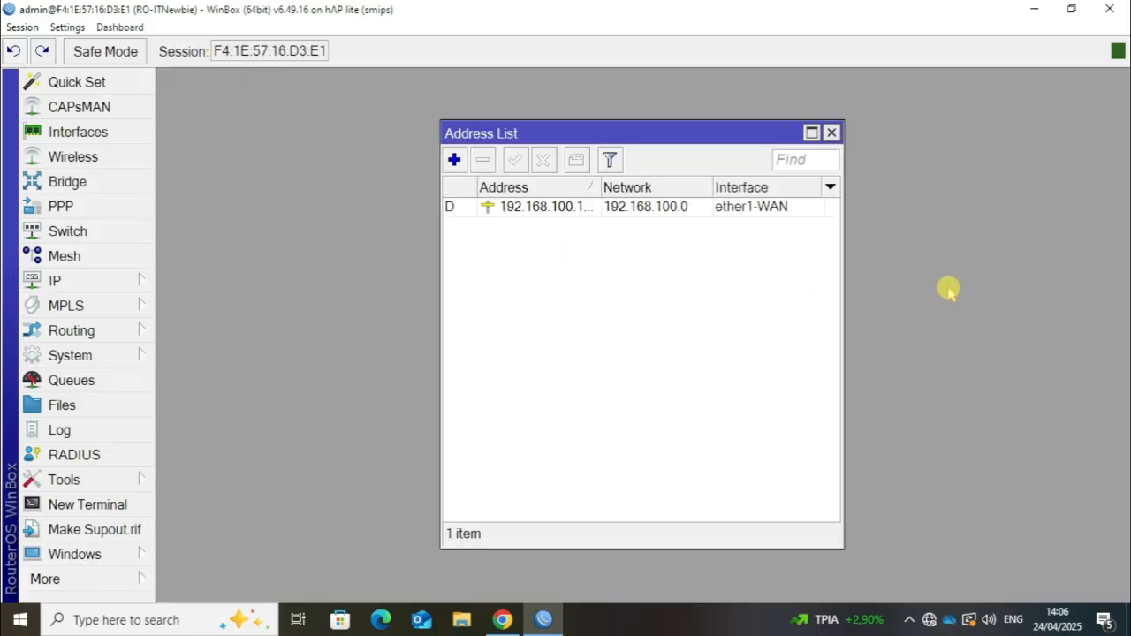
drag(841, 305, 1007, 306)
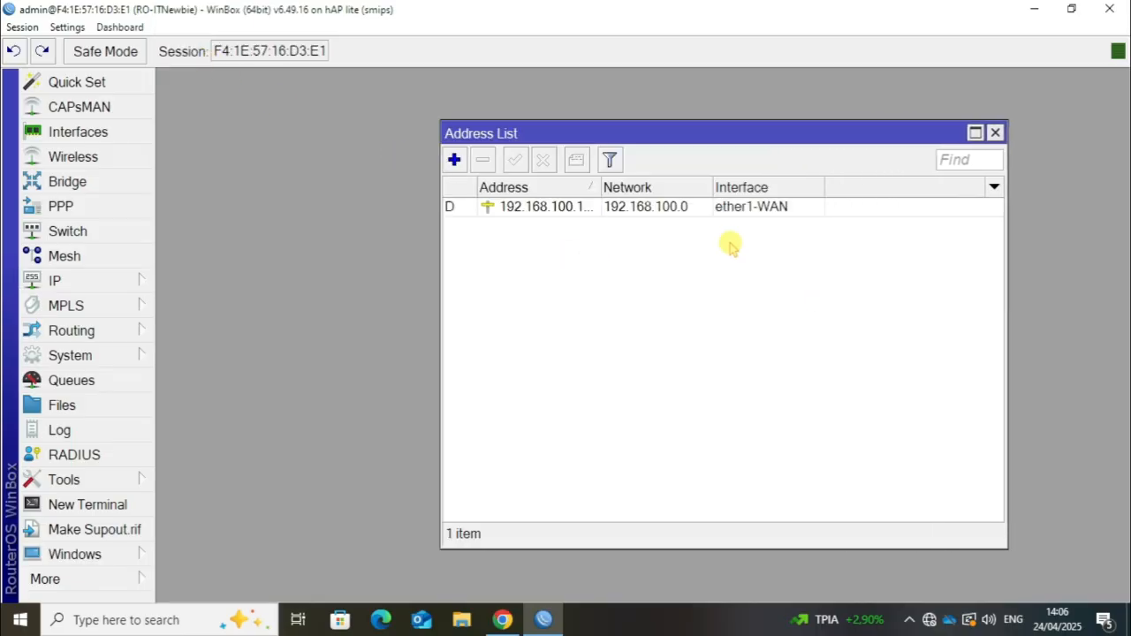
drag(600, 187, 646, 187)
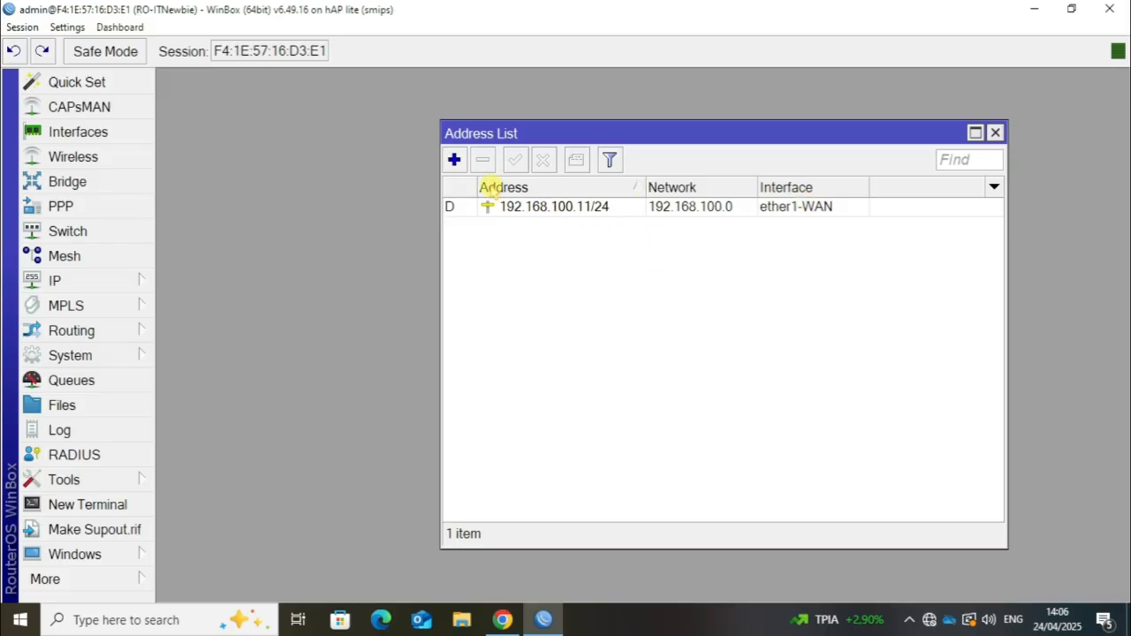
Step: Add the IP address 192.168.200.1/24 on the ether2-LAN interface, apply it and close the address list
click(455, 160)
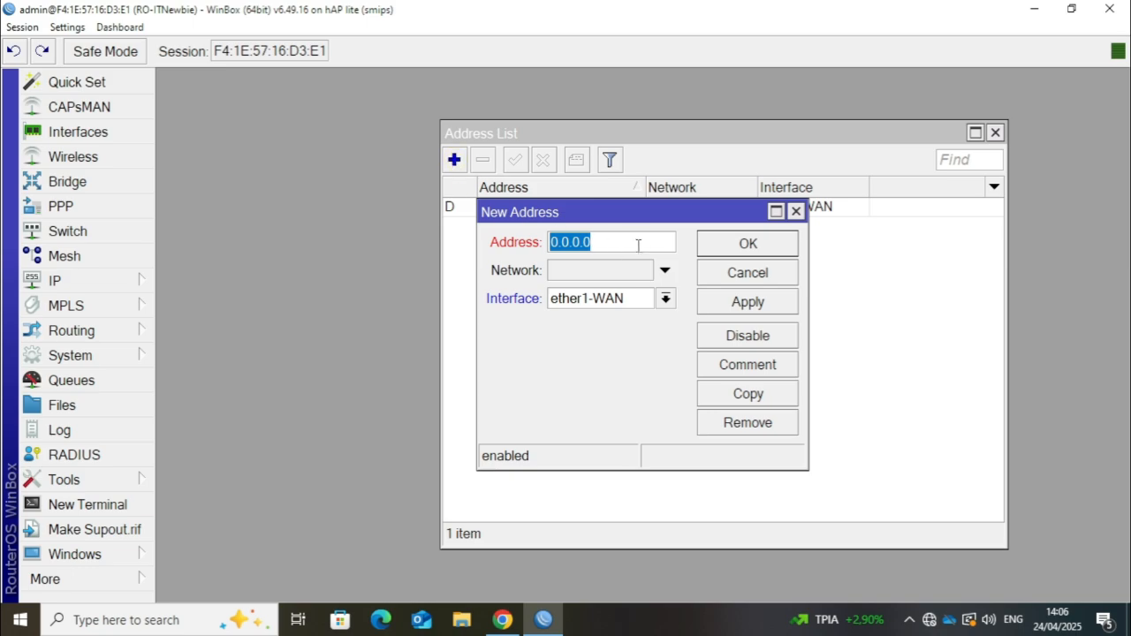
key(BackSpace)
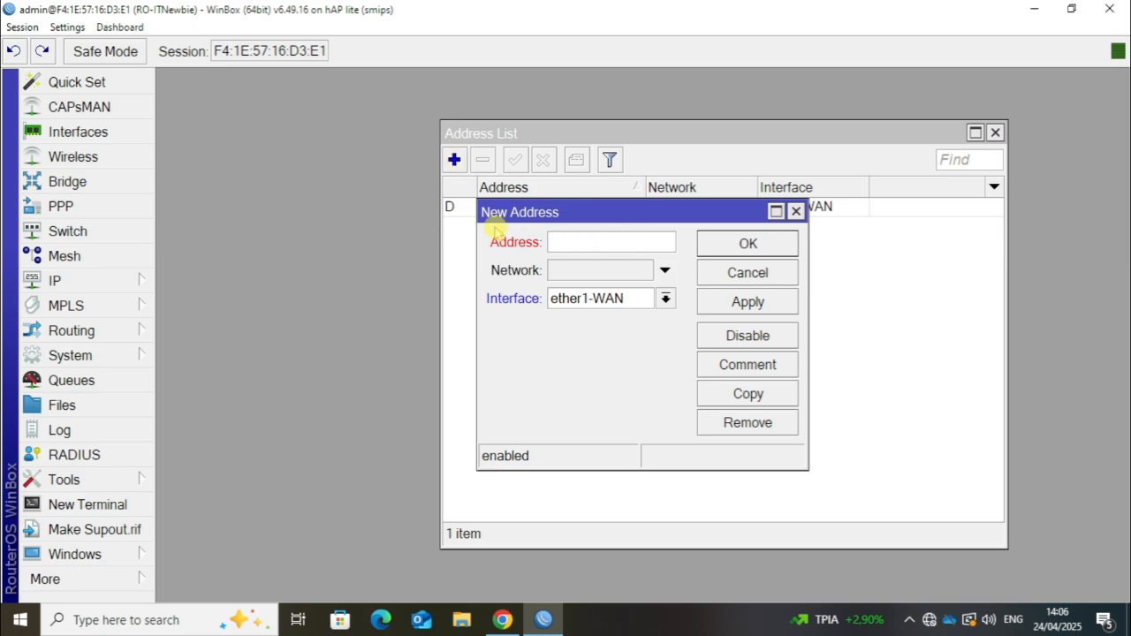
text(192.16)
text(8.200.1/24)
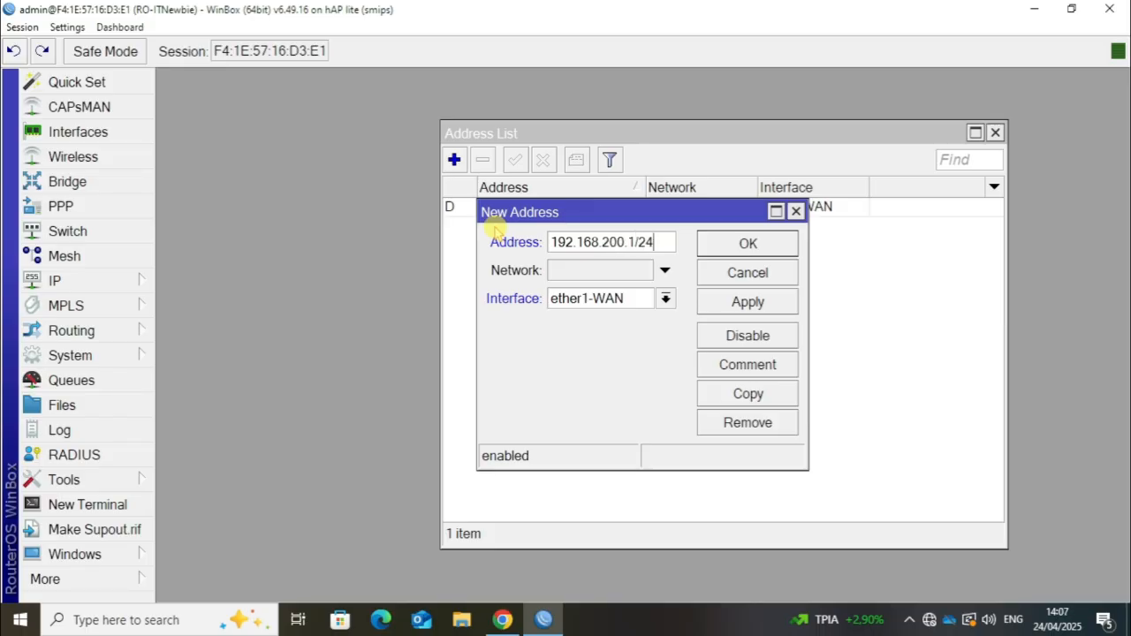
click(597, 300)
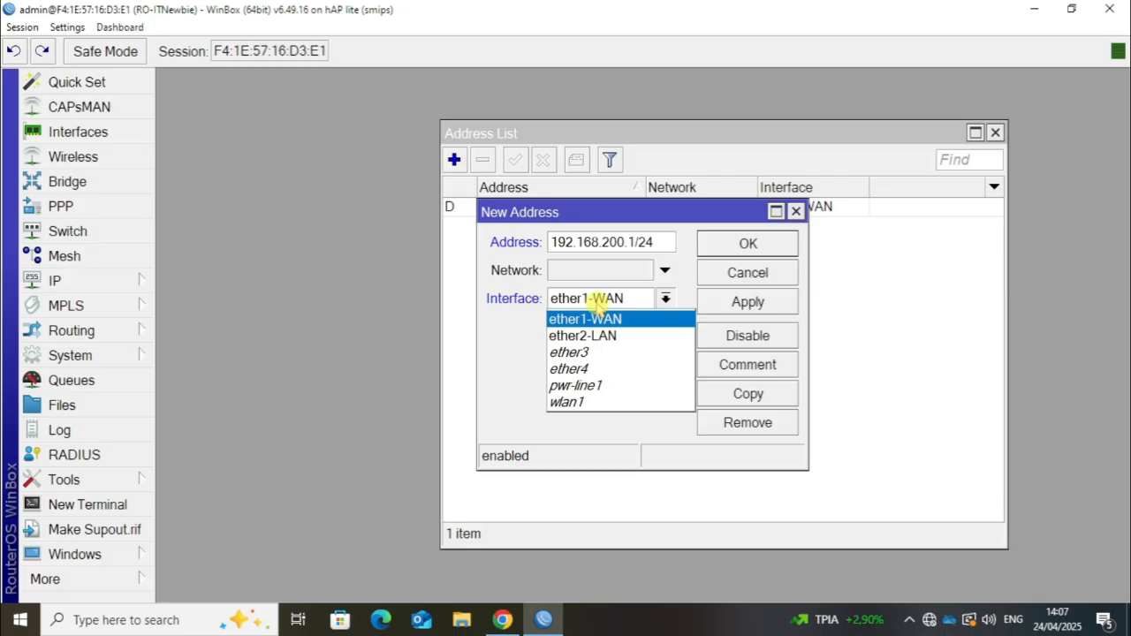
click(590, 335)
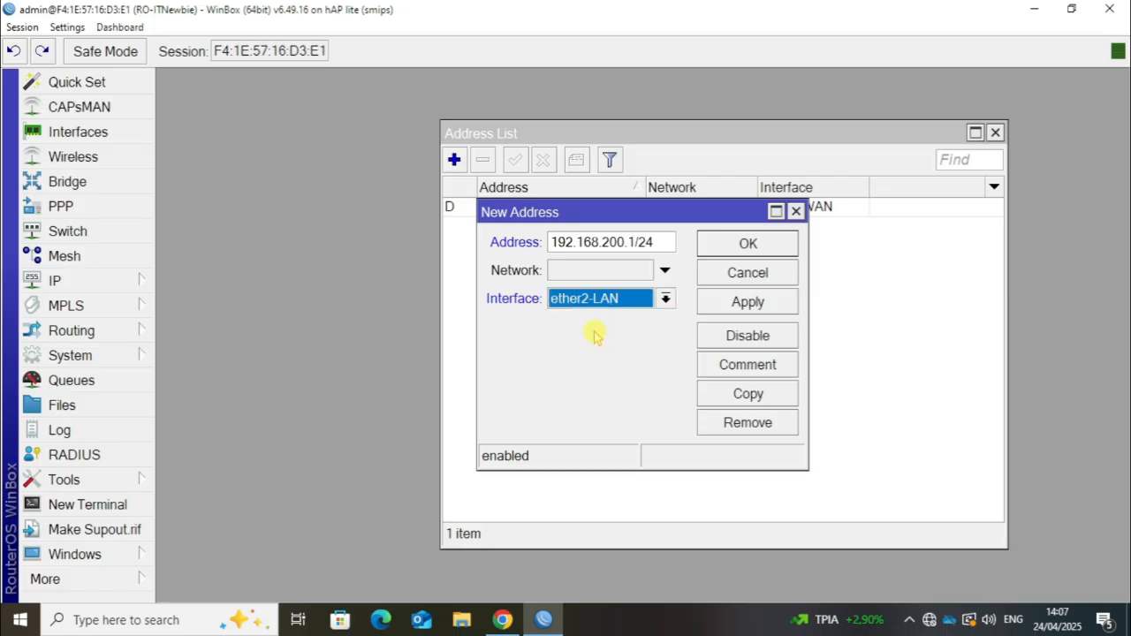
click(738, 305)
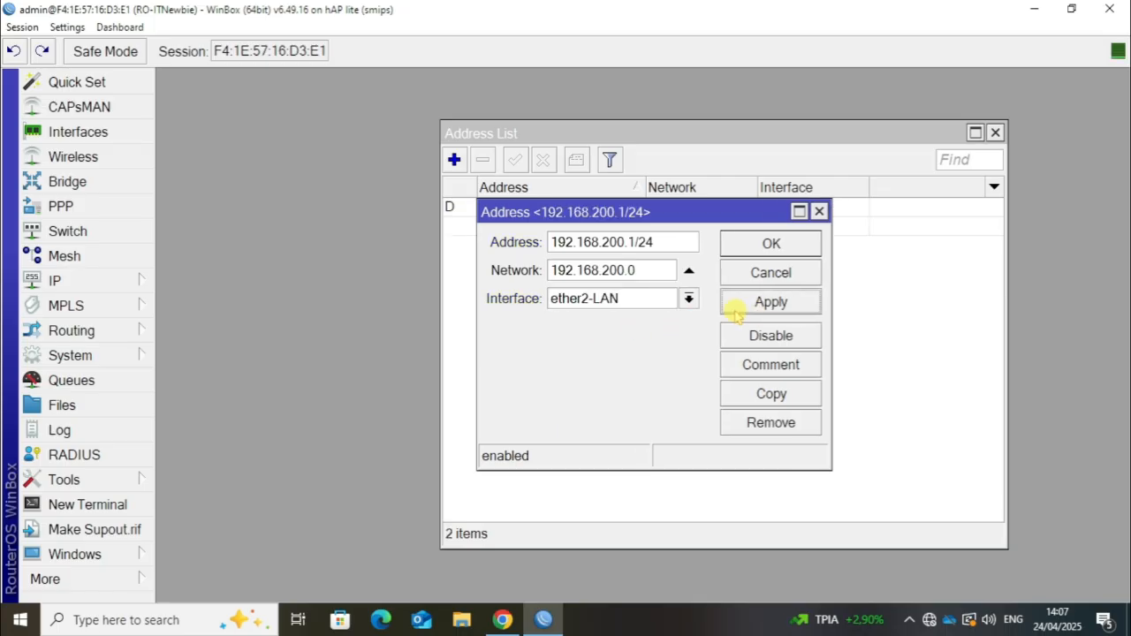
click(765, 247)
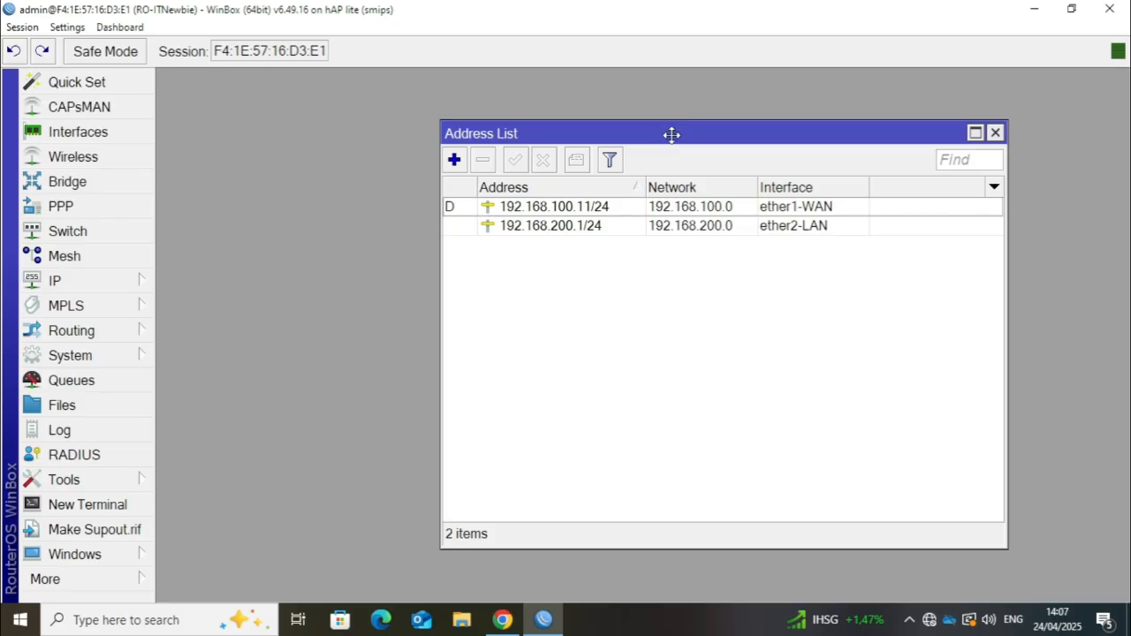
drag(669, 133, 638, 128)
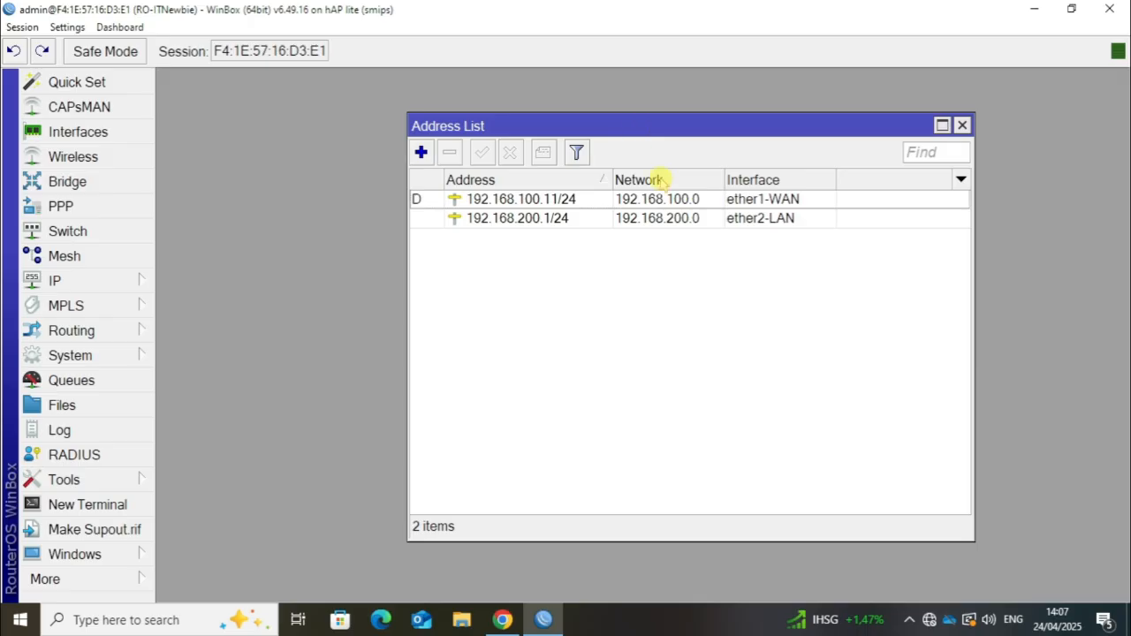
click(962, 125)
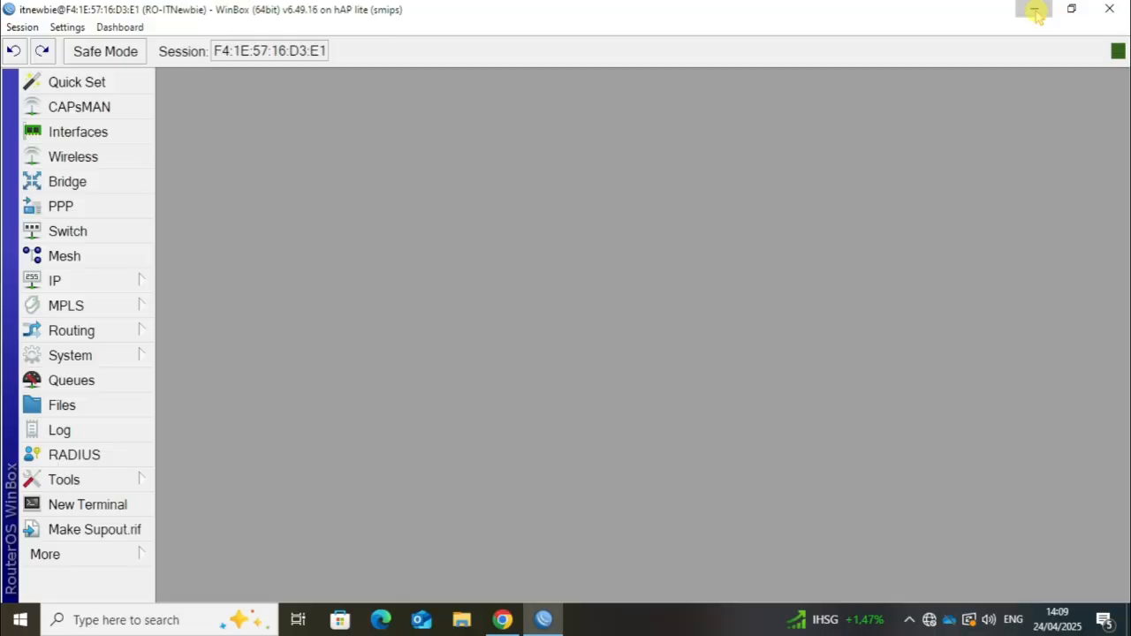
Step: Minimize WinBox and open the Windows network adapter list from the Network & Internet settings
click(1034, 9)
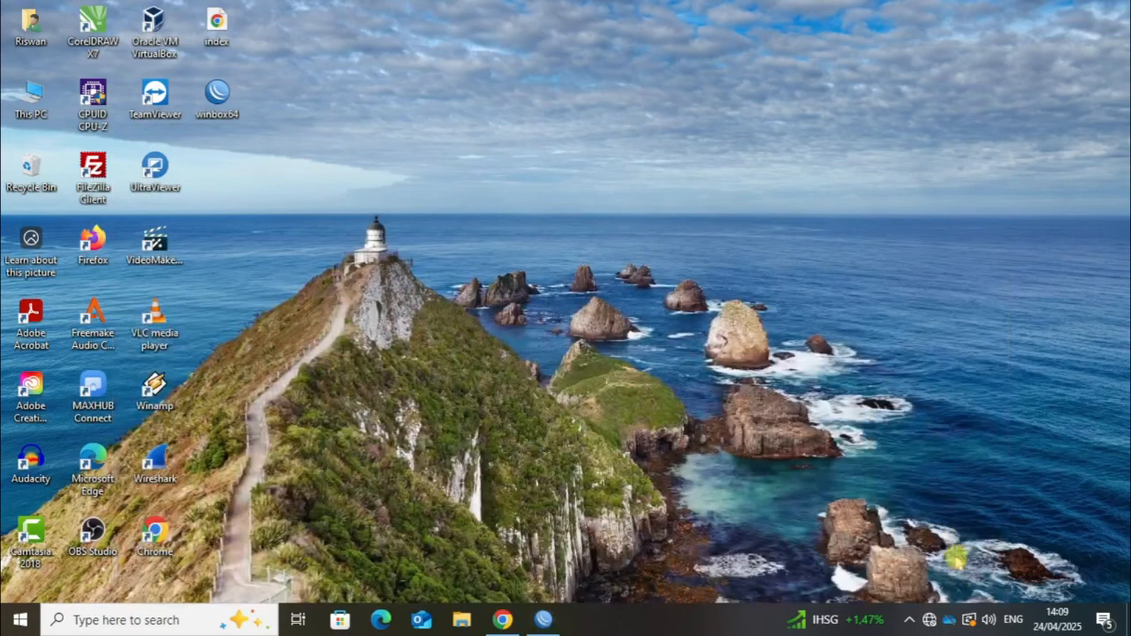
right_click(930, 620)
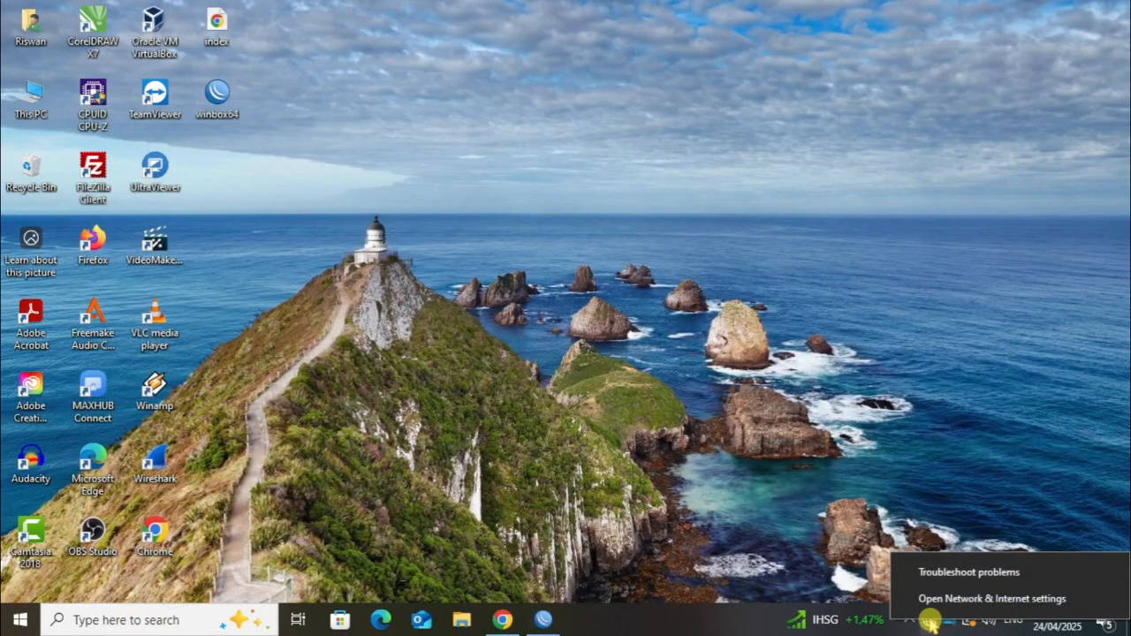
click(947, 599)
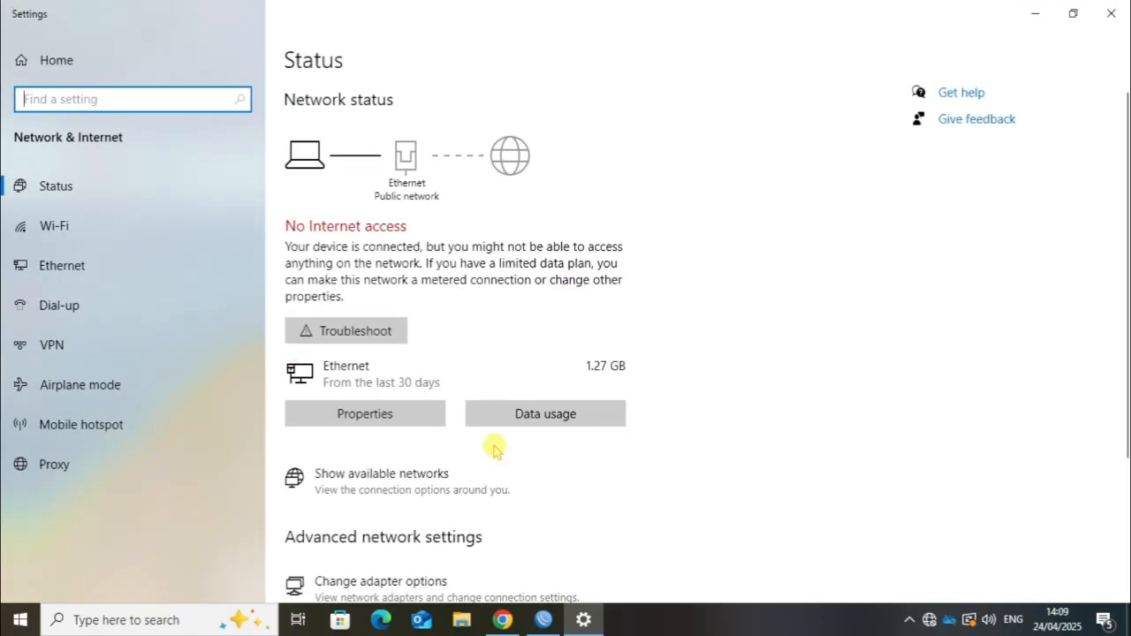
scroll(492, 474, down, 2)
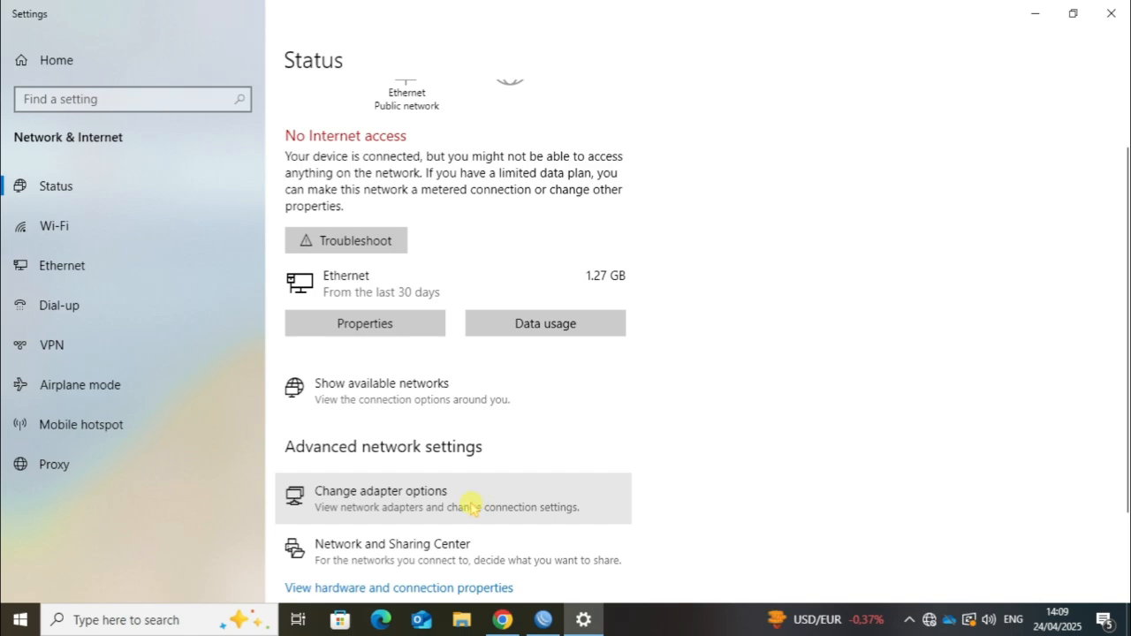
click(471, 506)
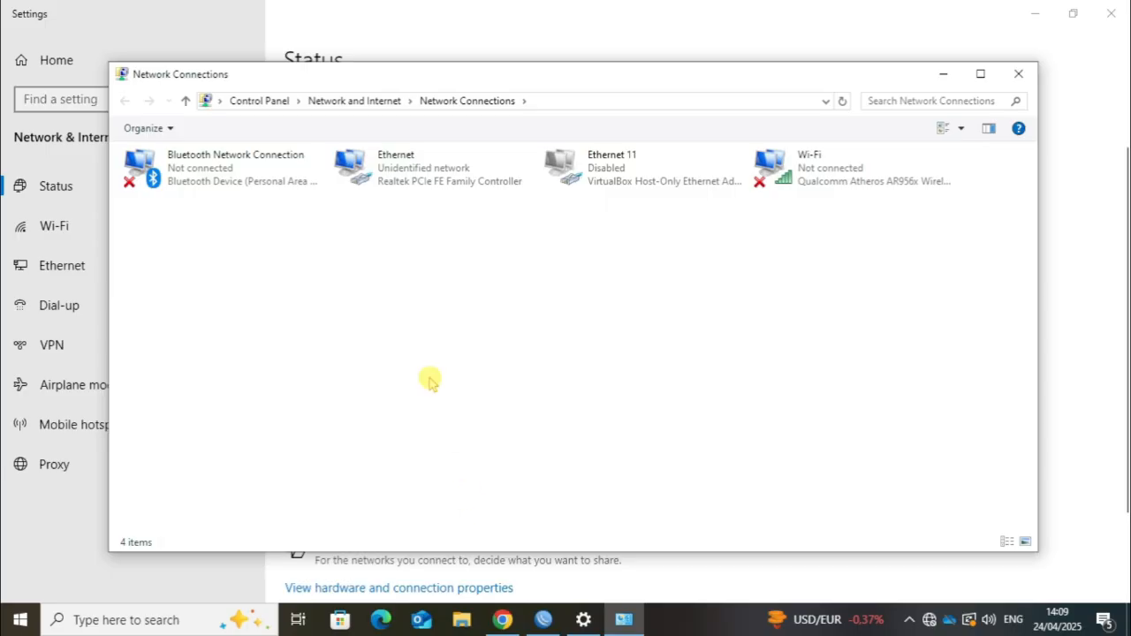
Step: Open the Internet Protocol Version 4 (TCP/IPv4) properties of the Realtek Ethernet adapter
click(378, 168)
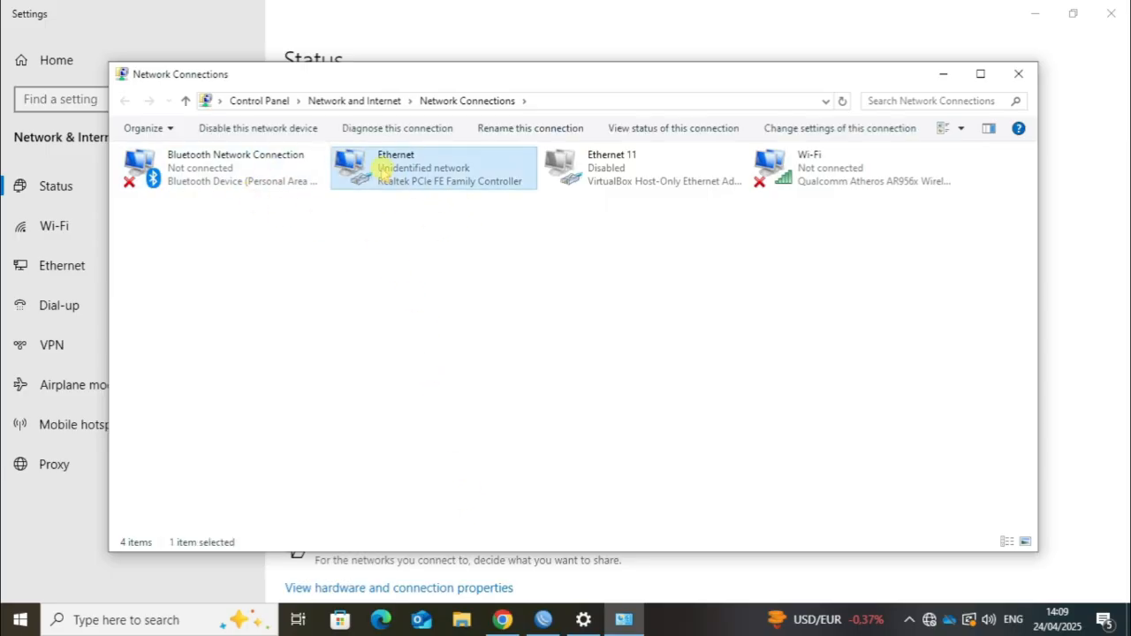
right_click(384, 168)
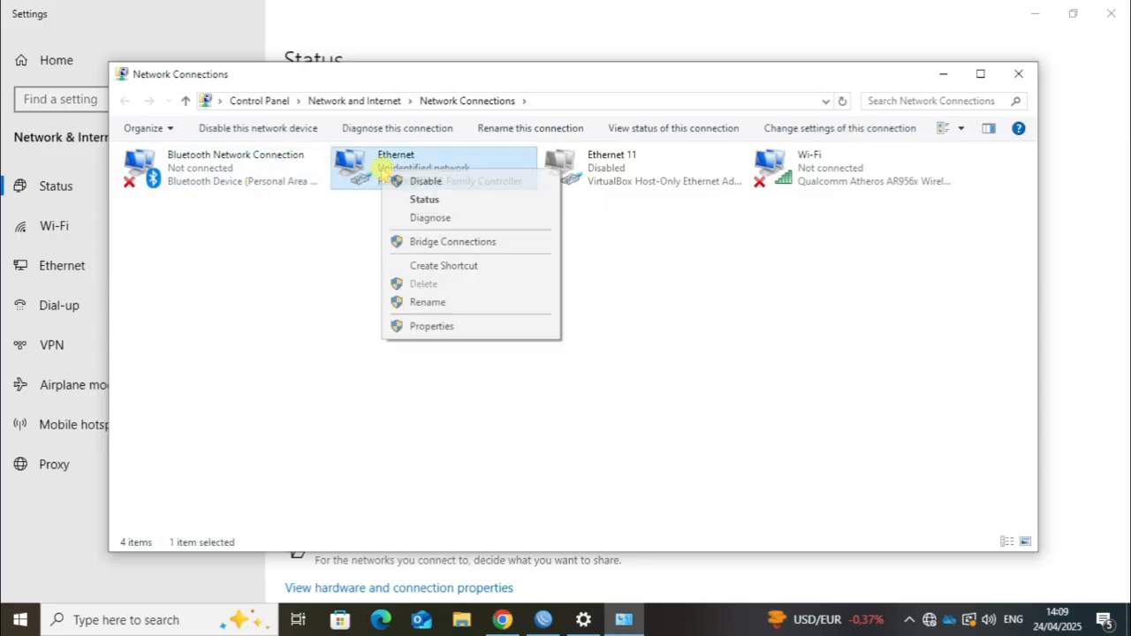
click(417, 329)
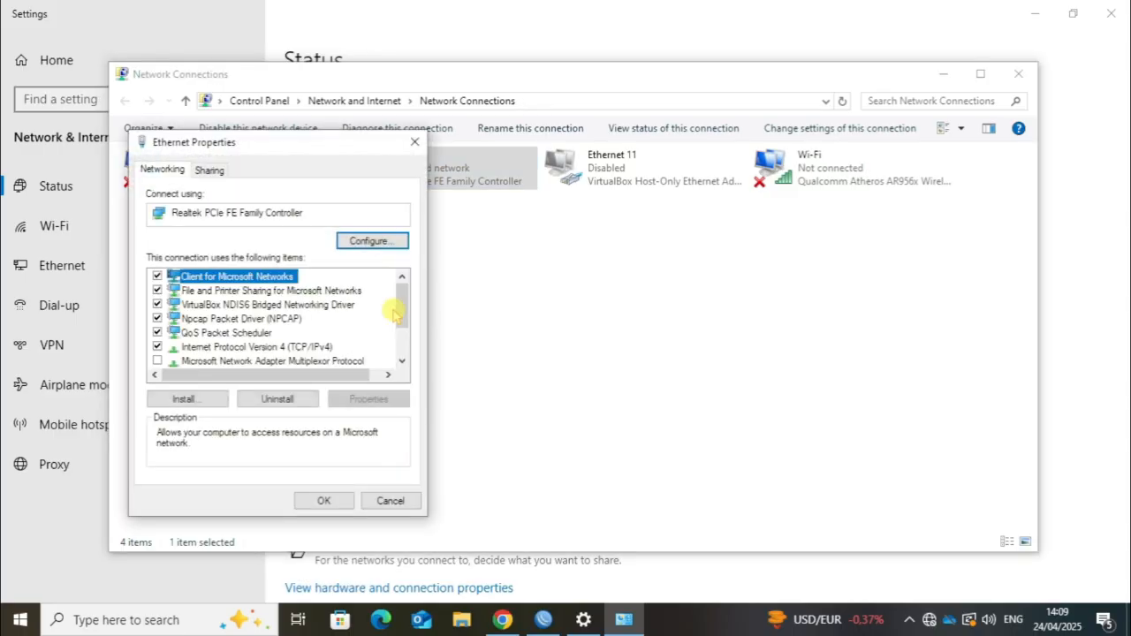
click(325, 348)
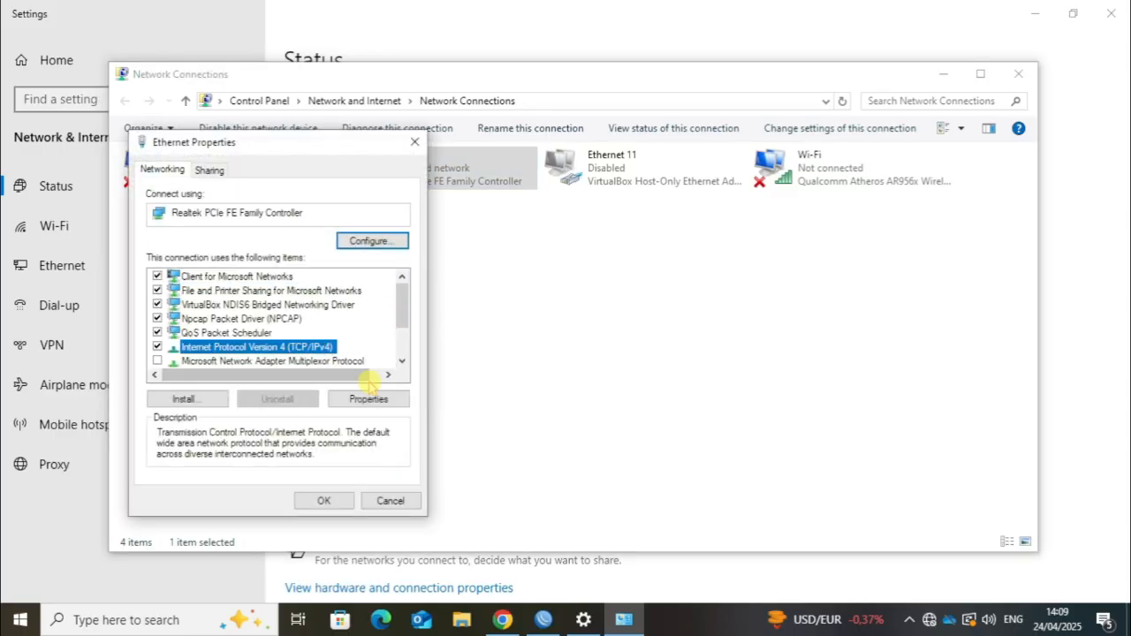
click(370, 398)
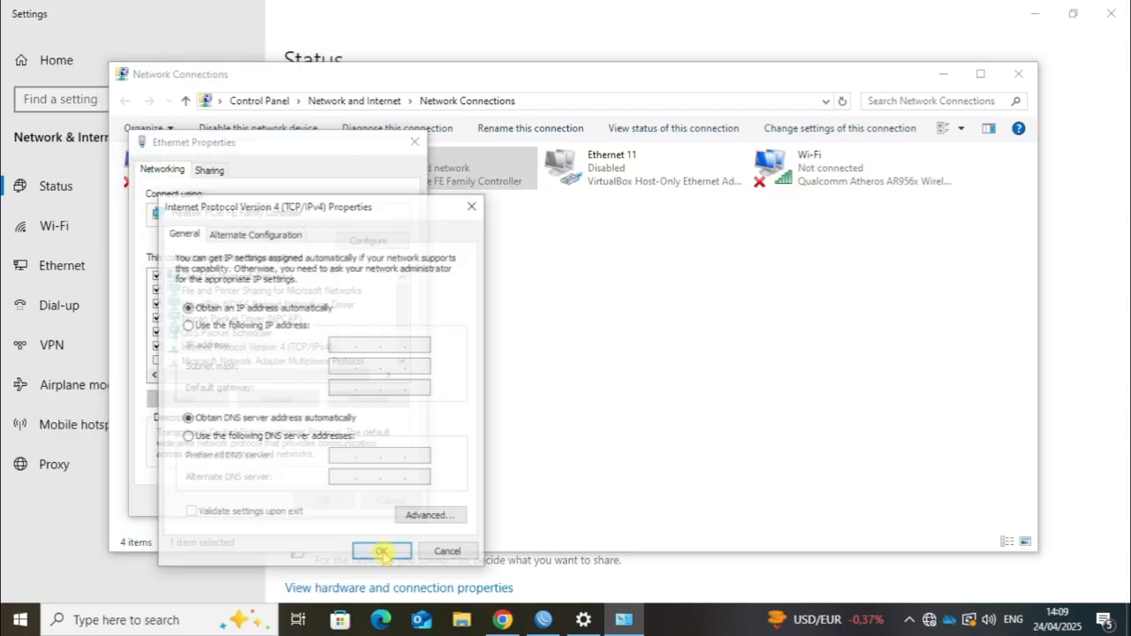
Step: Give the Ethernet adapter the static IP address 192.168.200.2 with subnet mask 255.255.255.0
click(241, 325)
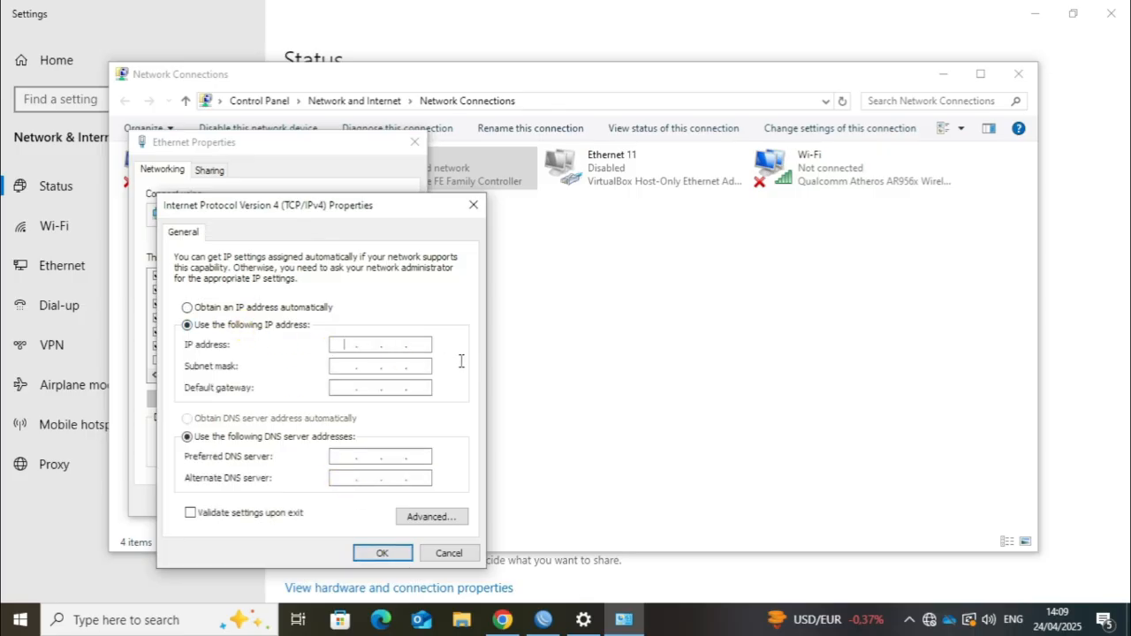
text(192 . 168 . 200 . 2)
click(356, 369)
key(Tab)
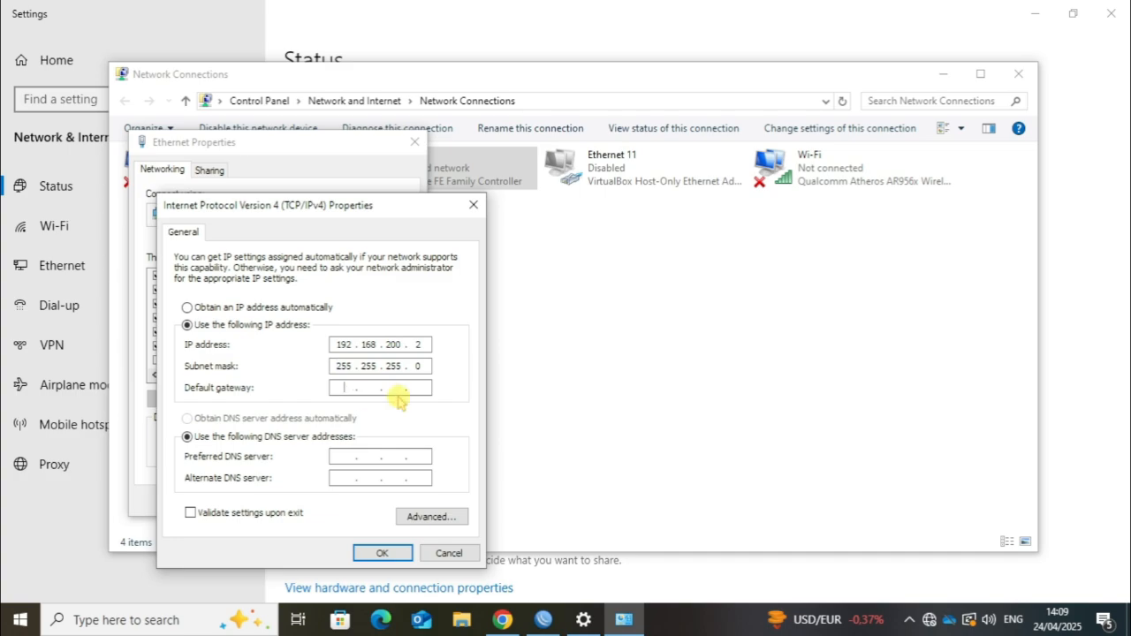
Step: Set the default gateway to 192.168.200.1, preferred DNS to 8.8.8.8 and alternate DNS to 8.8.4.4, and confirm the IPv4 settings
text(192 . 168 . 200 . 1)
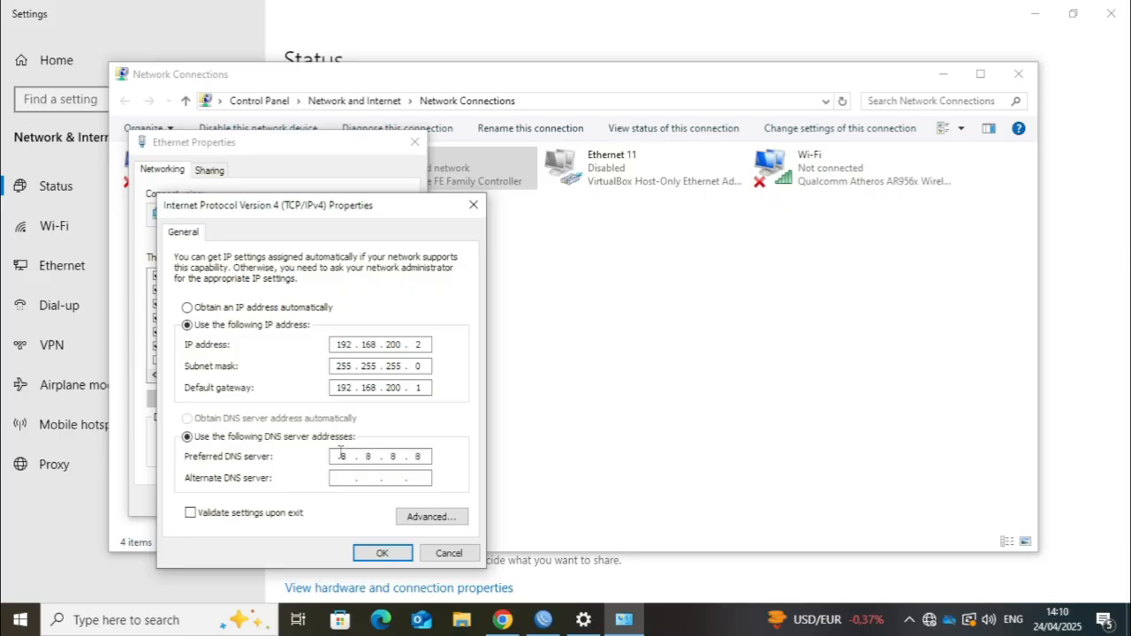
click(345, 481)
click(380, 551)
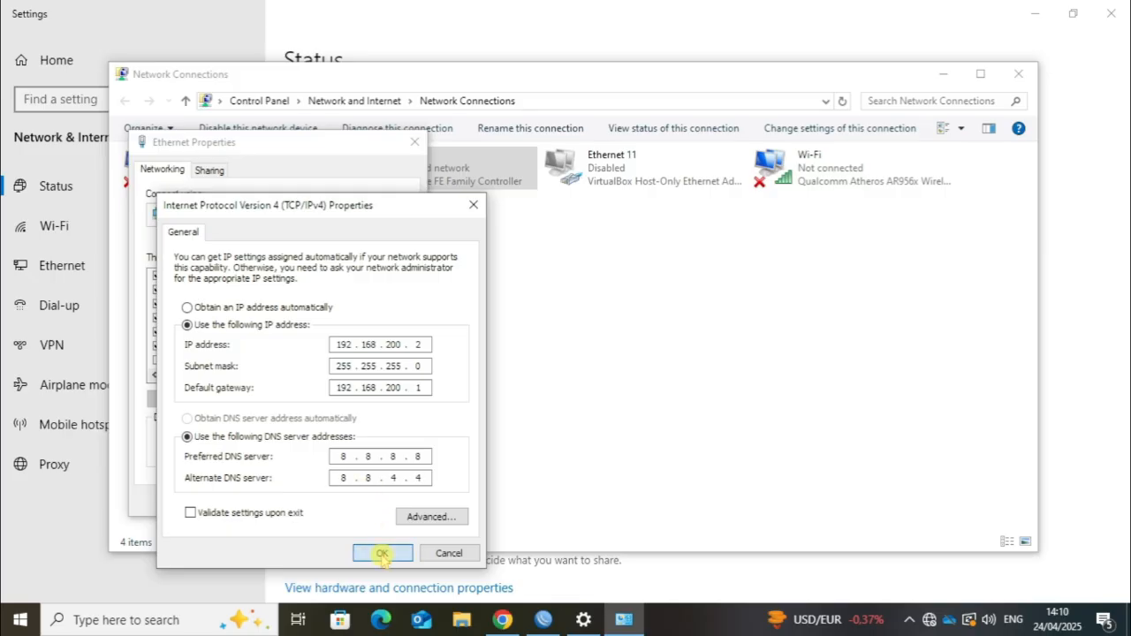
Step: Confirm the Ethernet adapter properties and close the Network Connections and Settings windows
click(324, 501)
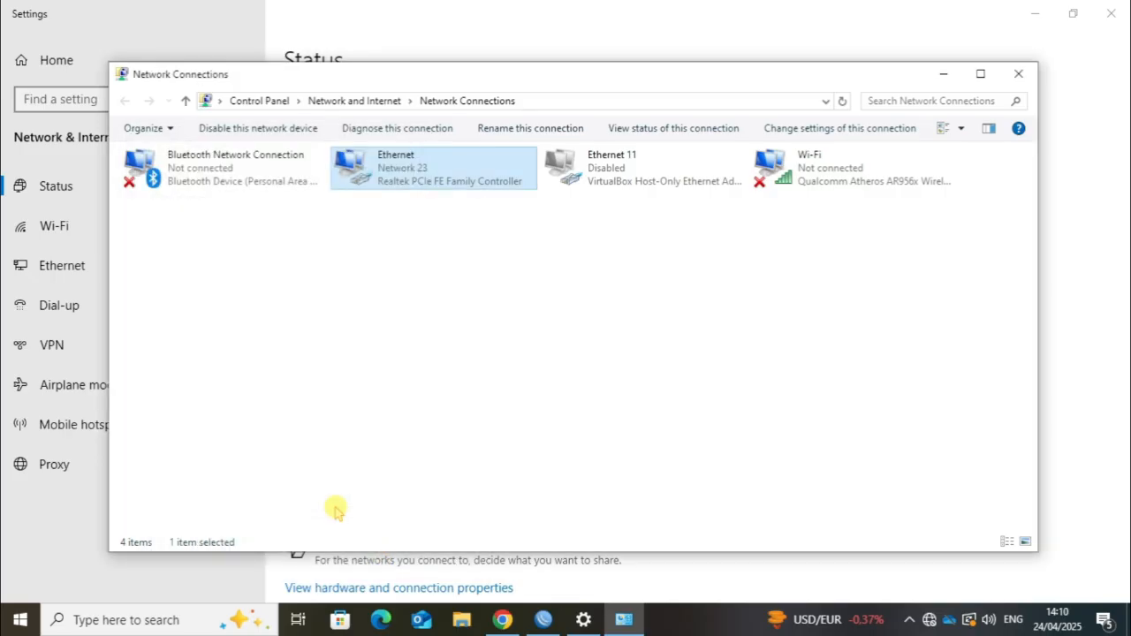
click(1025, 77)
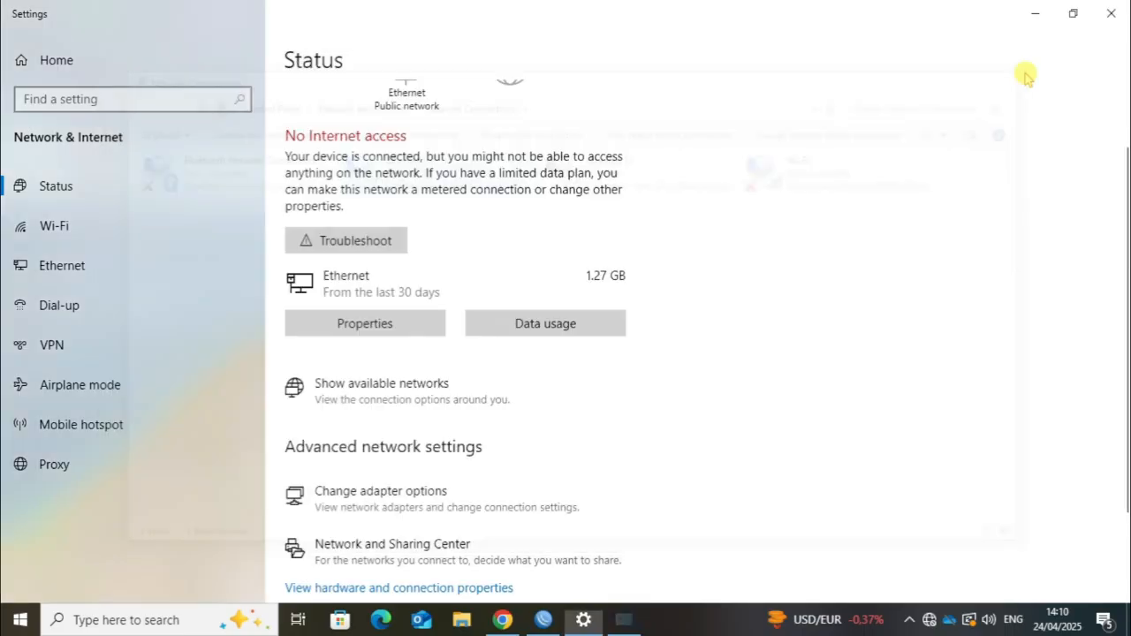
click(1110, 13)
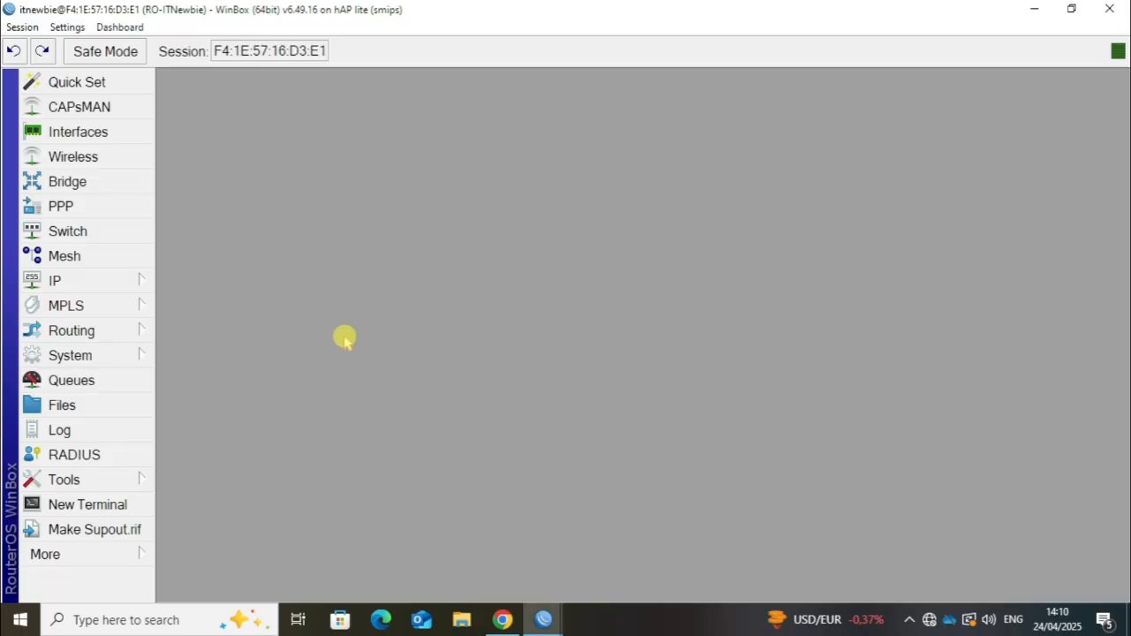
Step: Start a new firewall NAT rule in the srcnat chain with ether1-WAN as the outgoing interface
click(131, 290)
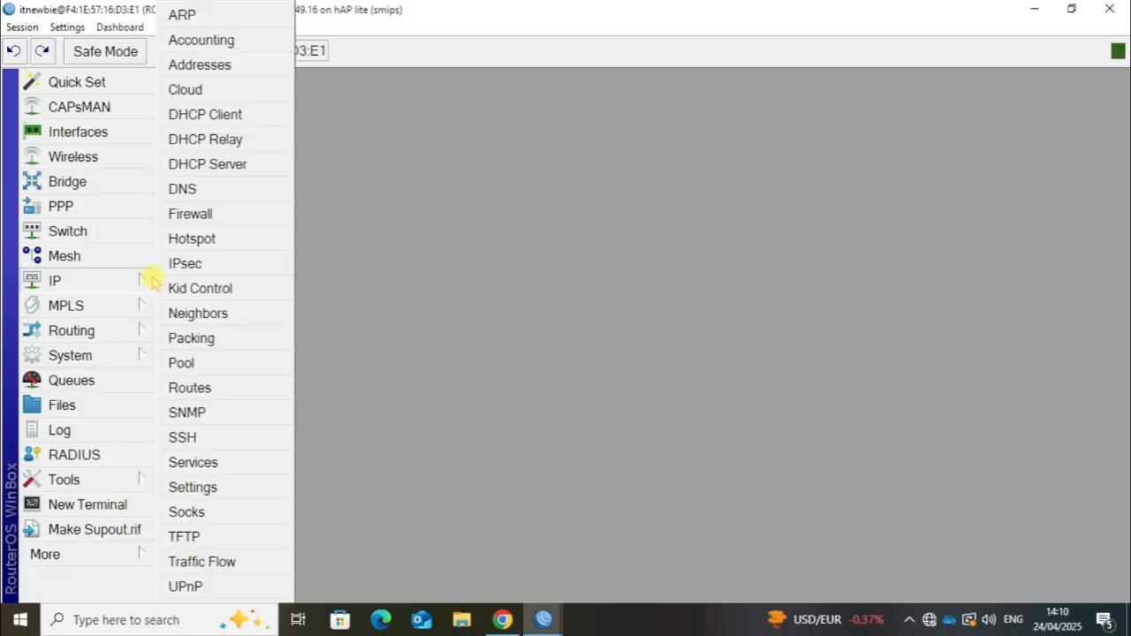
click(202, 214)
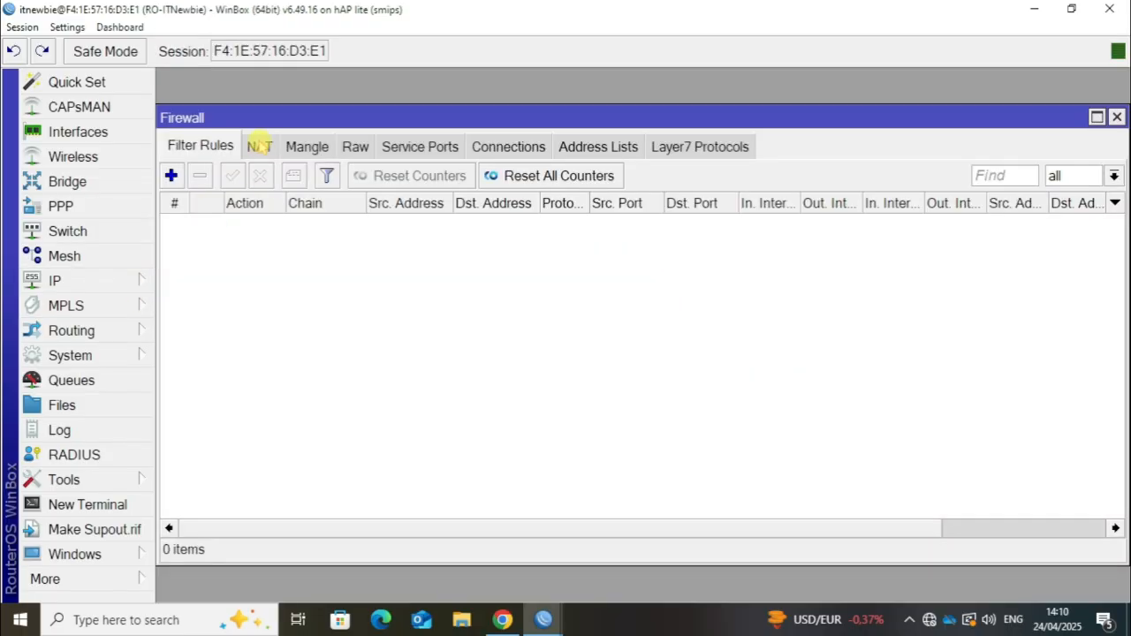
click(259, 147)
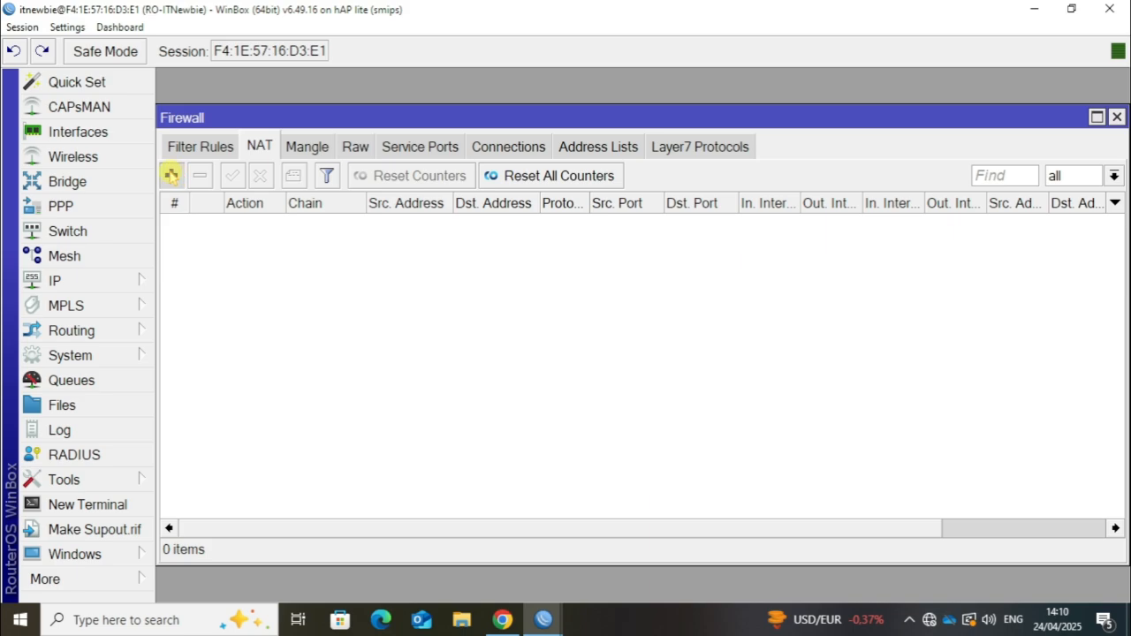
click(171, 176)
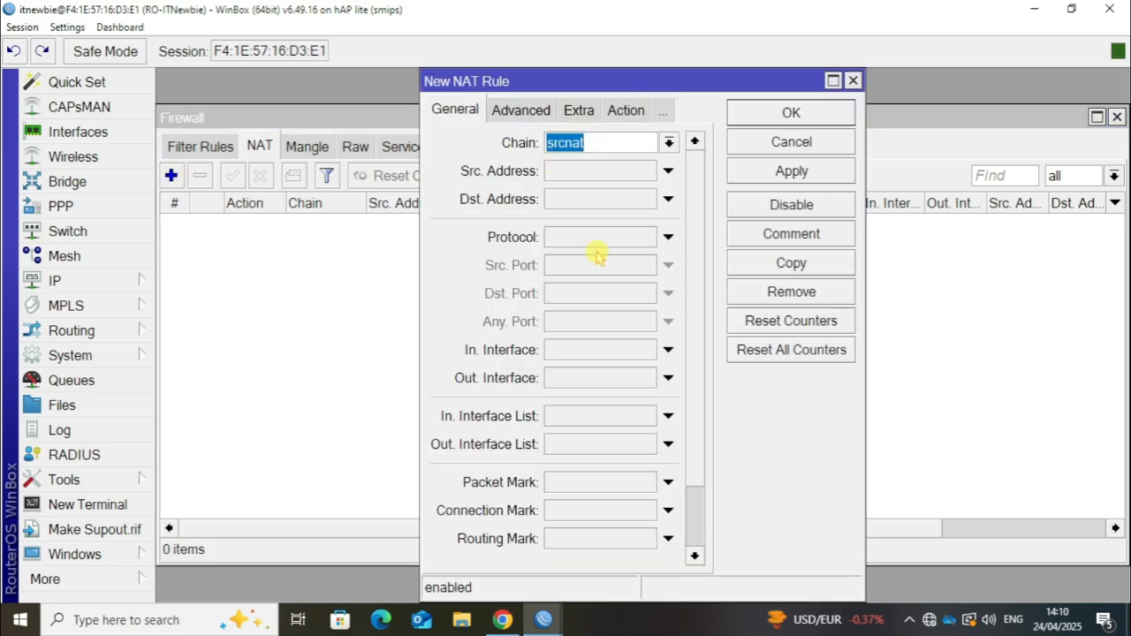
click(583, 380)
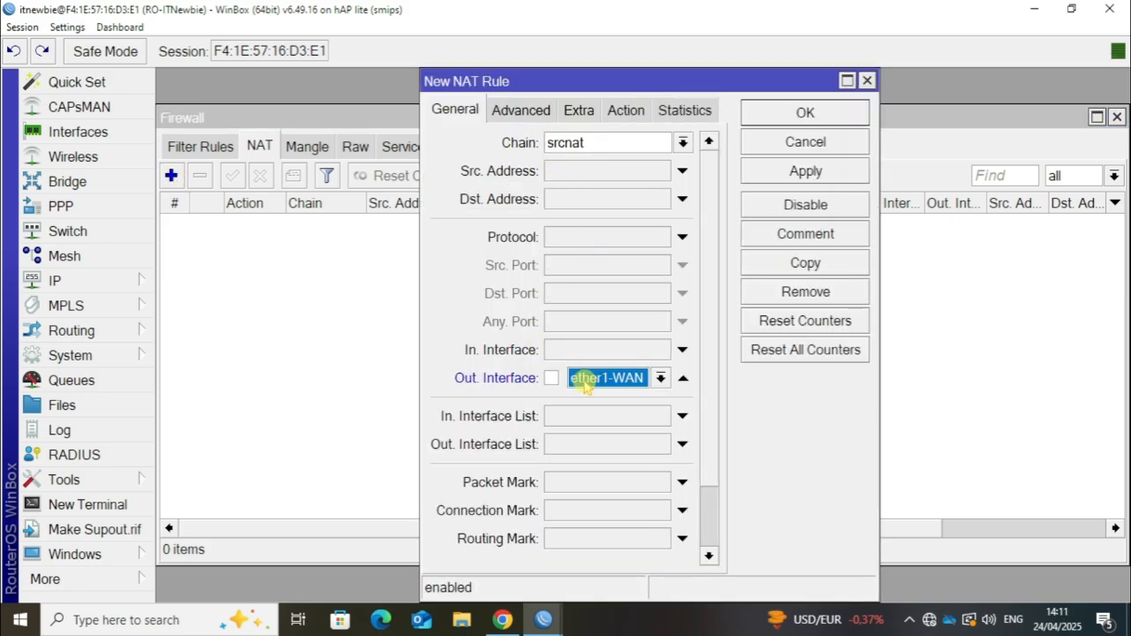
click(660, 379)
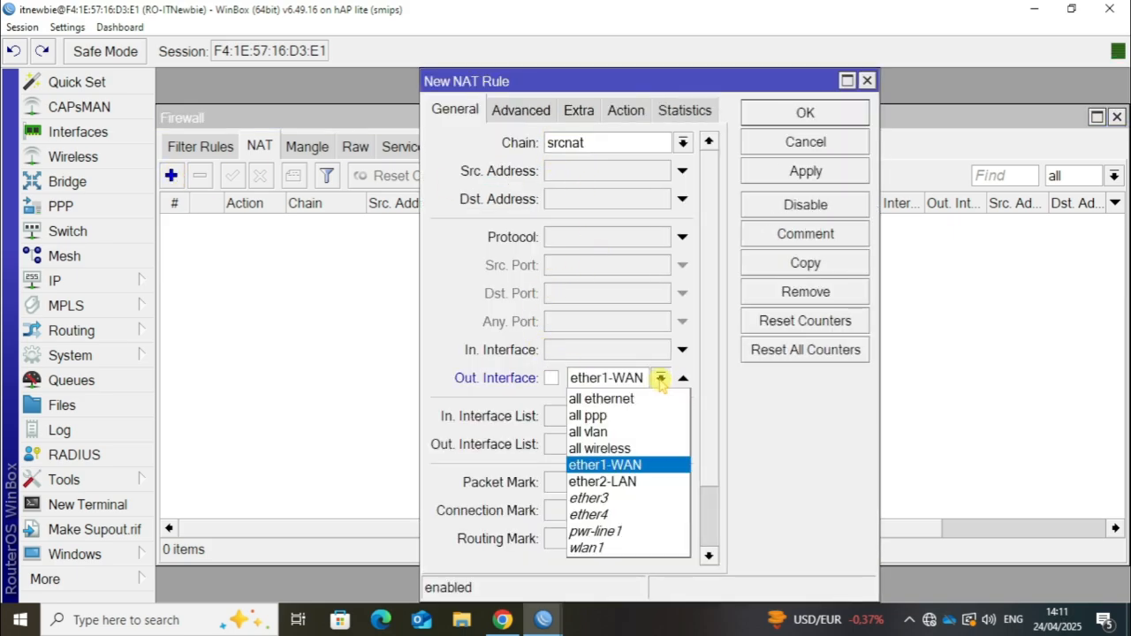
click(613, 469)
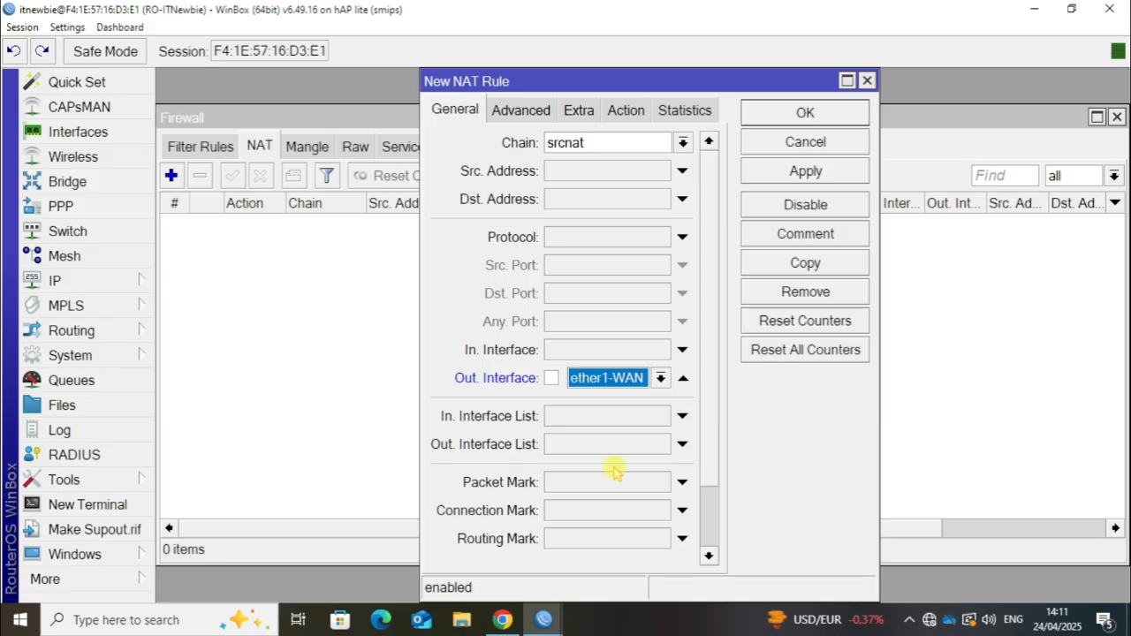
Step: Set the NAT rule's action to masquerade, then apply and confirm the rule
click(627, 112)
click(578, 144)
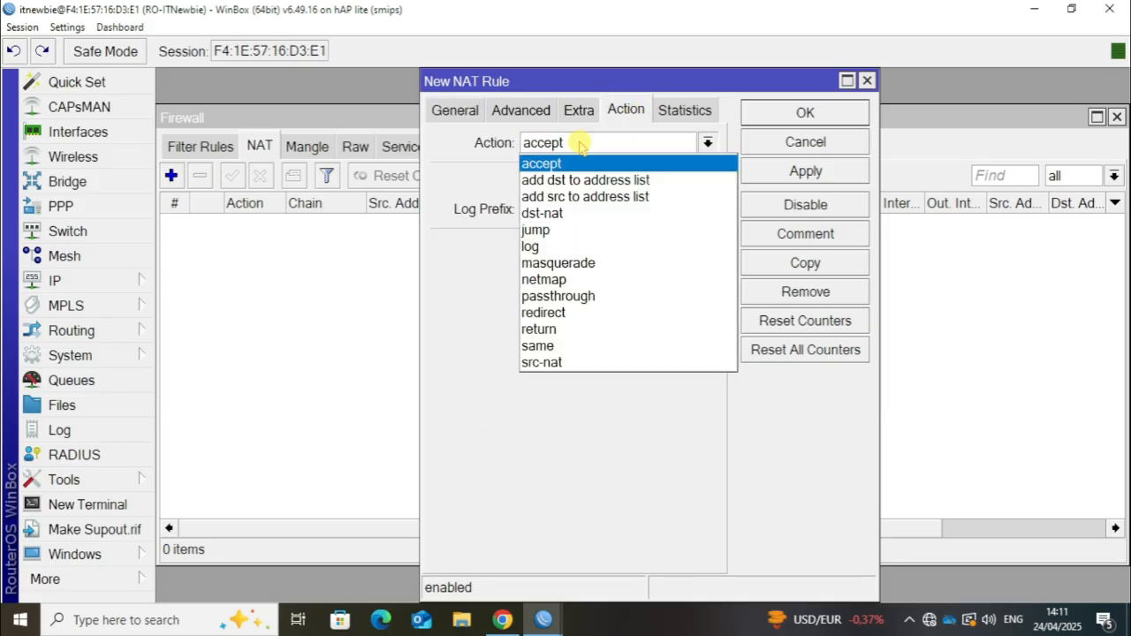
click(577, 262)
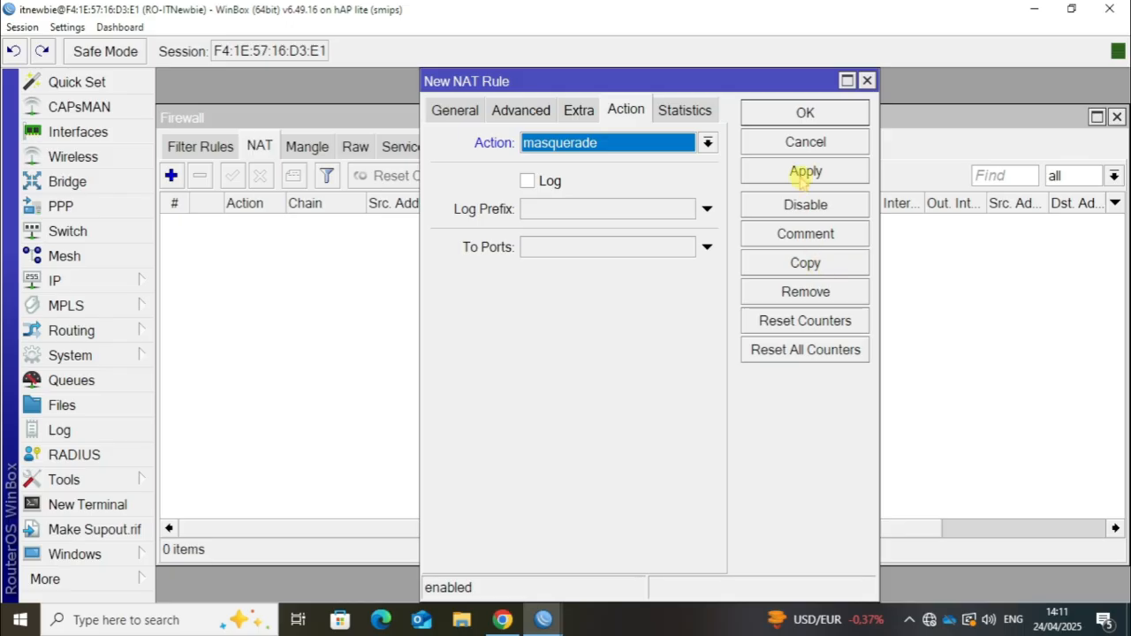
click(805, 171)
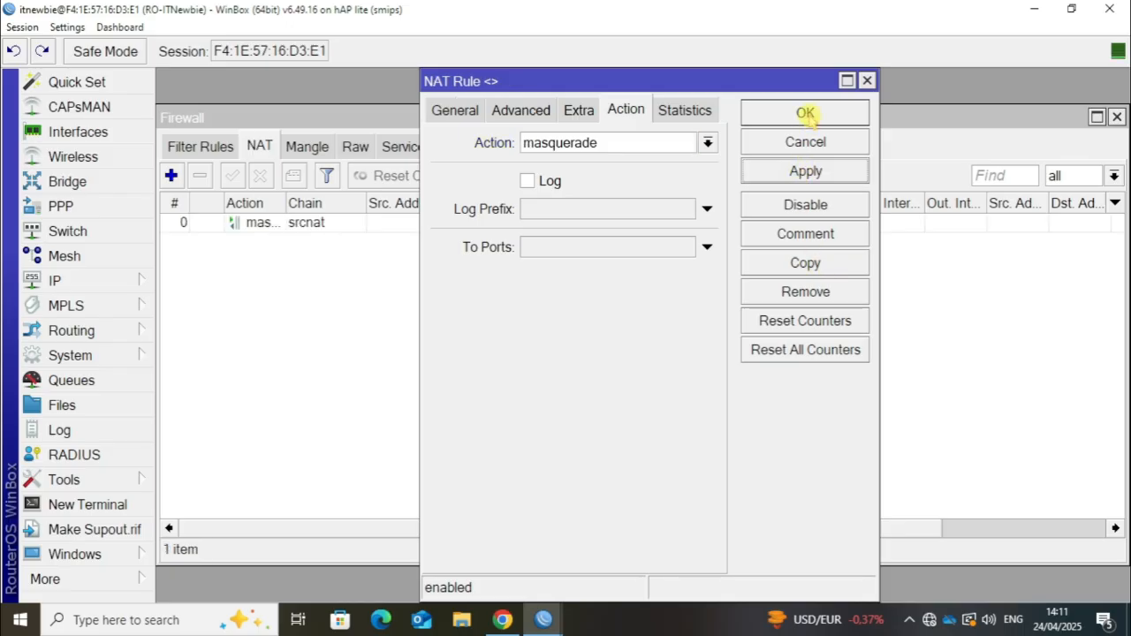
click(806, 114)
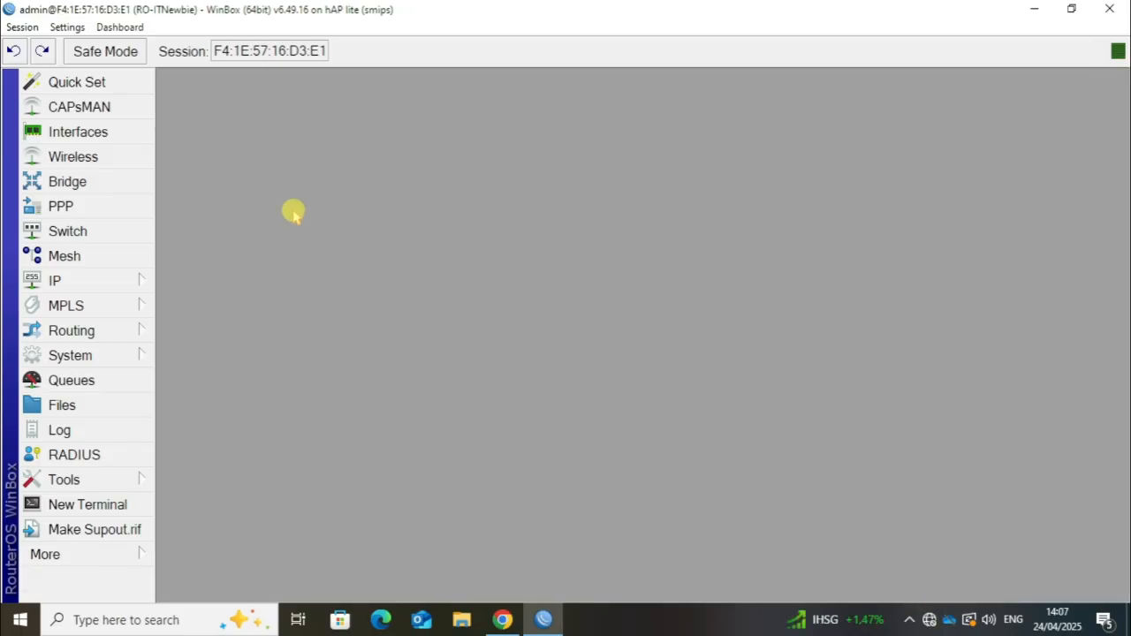
Step: Start a new router user named itnewbie and assign it to the full group
click(132, 354)
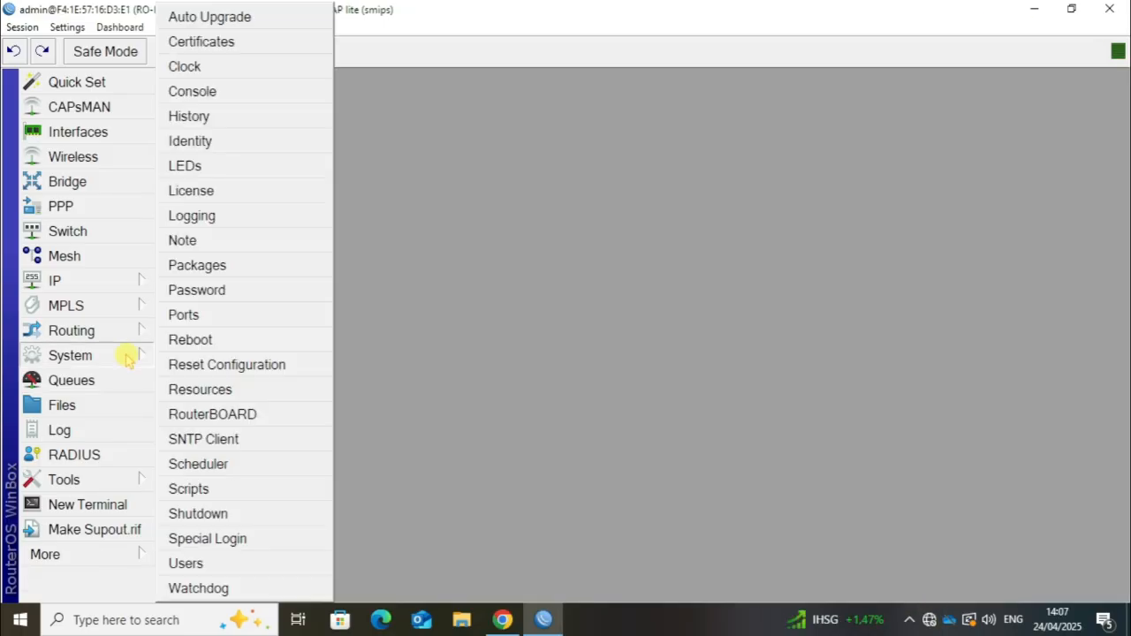
click(185, 563)
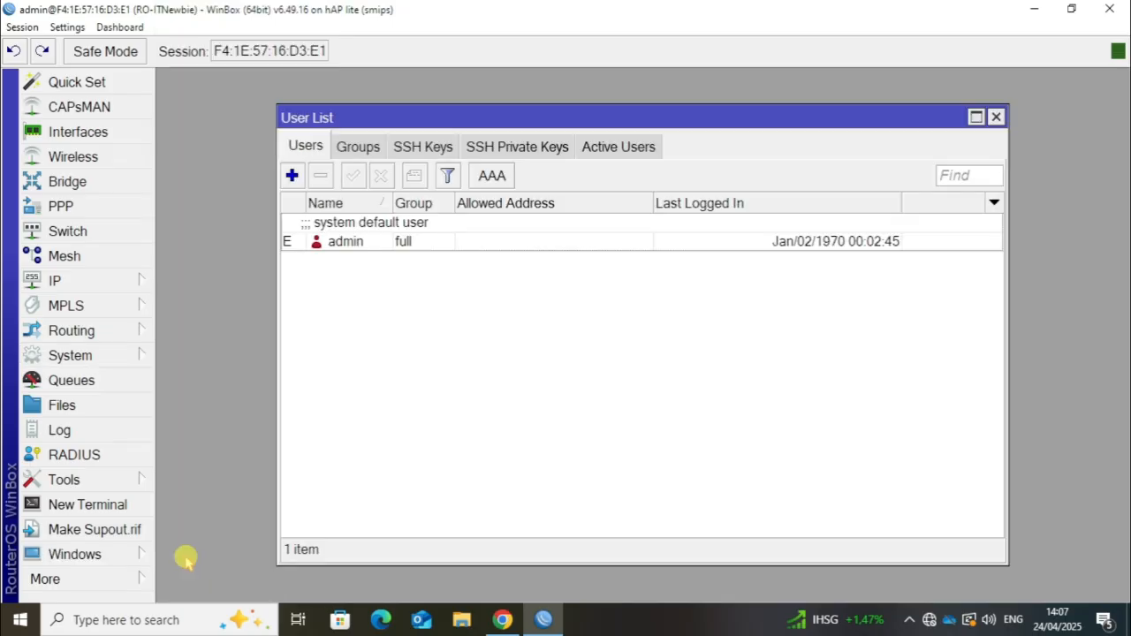
click(292, 175)
click(611, 228)
drag(610, 228, 484, 223)
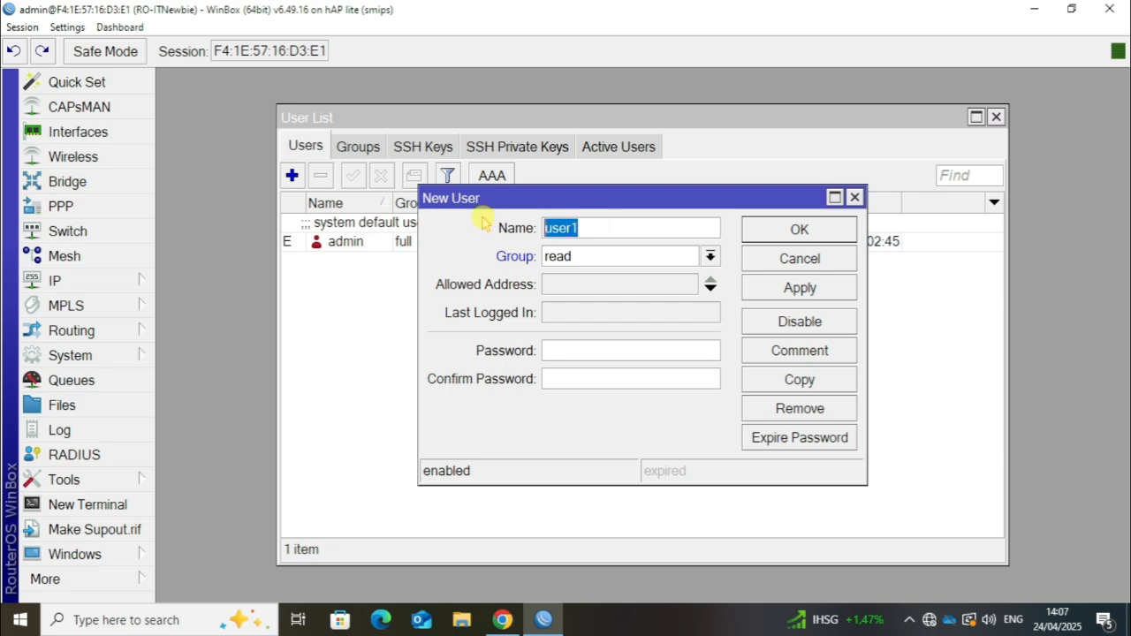
text(itnewbie)
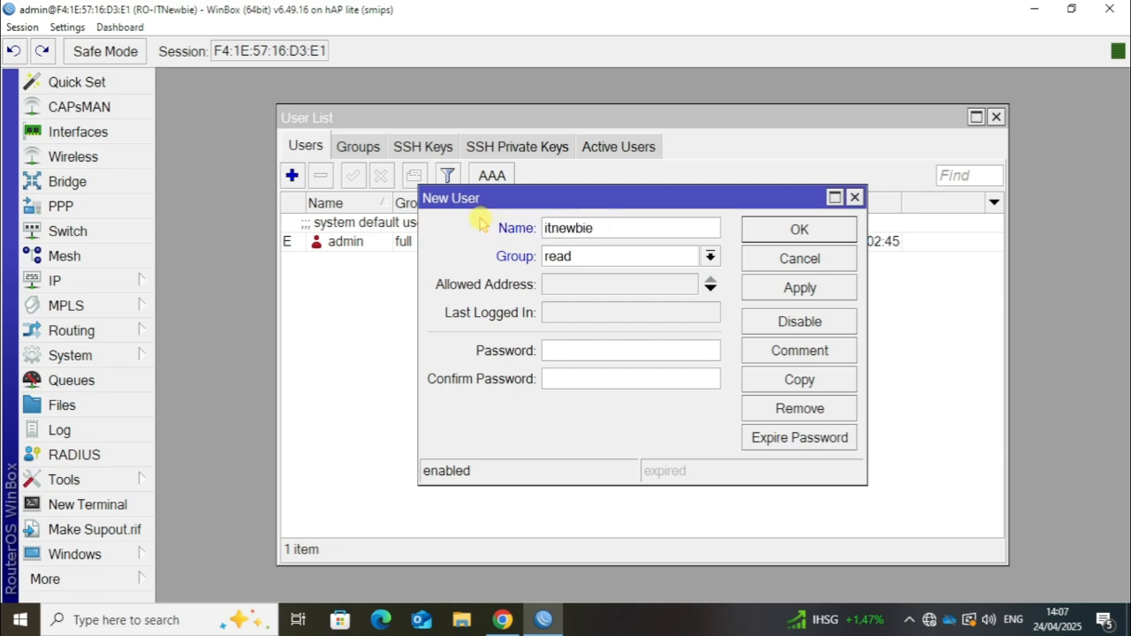
click(709, 255)
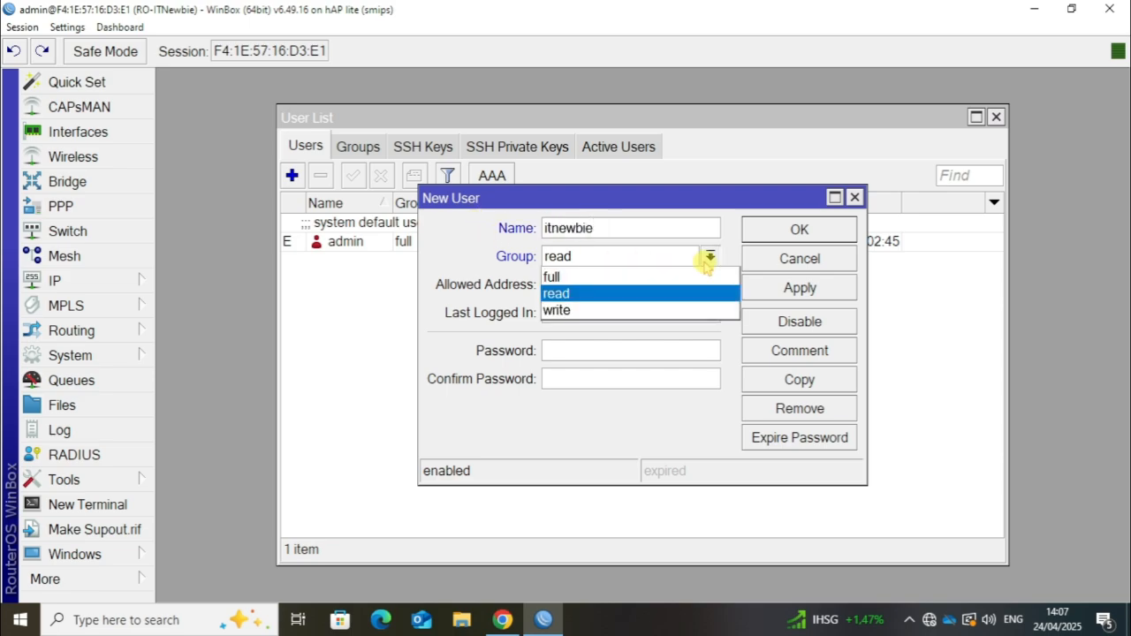
click(592, 279)
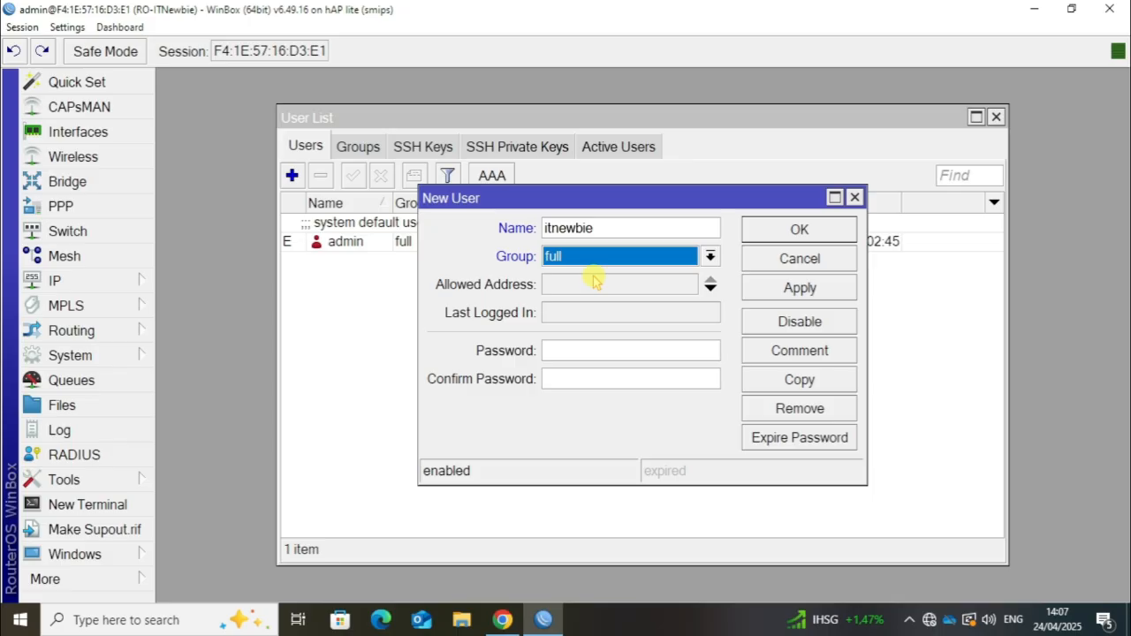
Step: Enter and confirm a password for the itnewbie user, then save the new account
click(579, 357)
text(******)
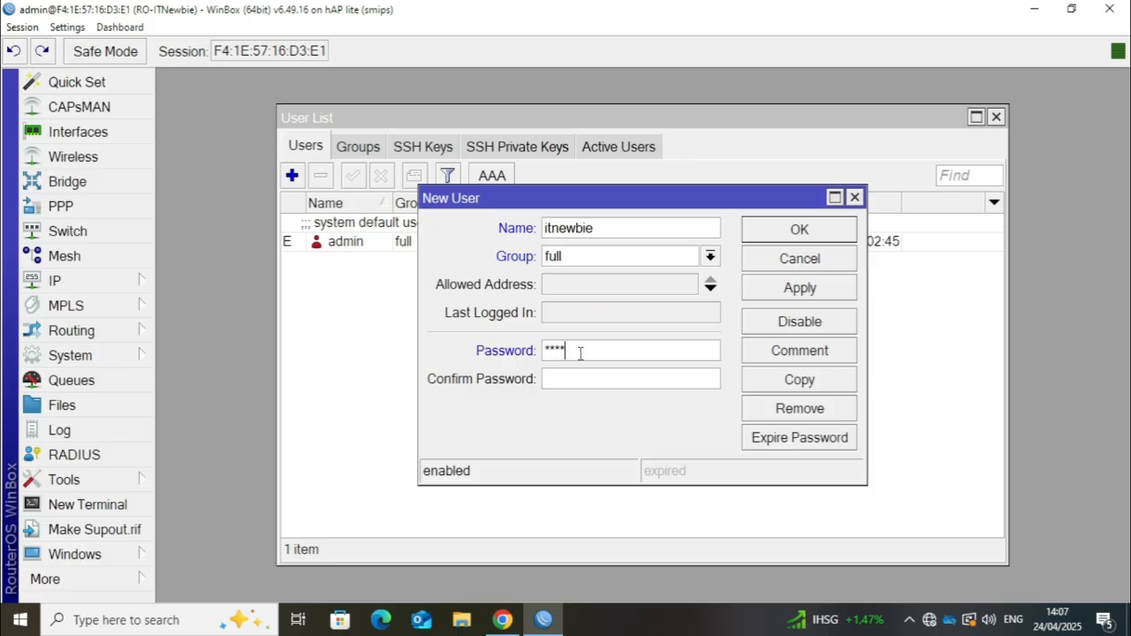
click(583, 378)
text(****)
click(801, 288)
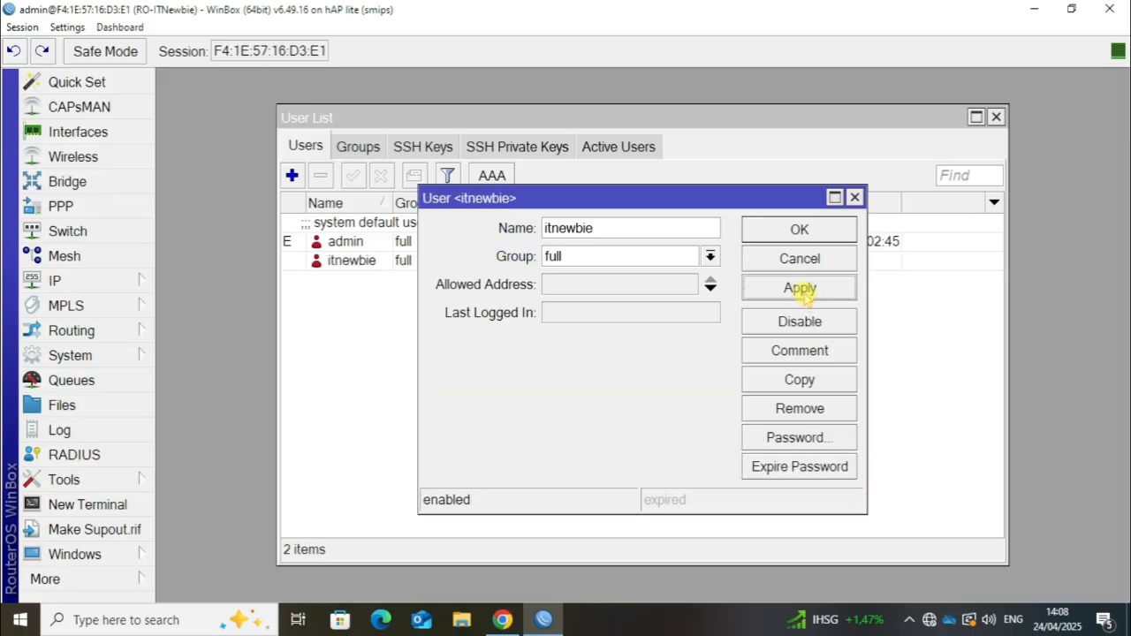
click(799, 230)
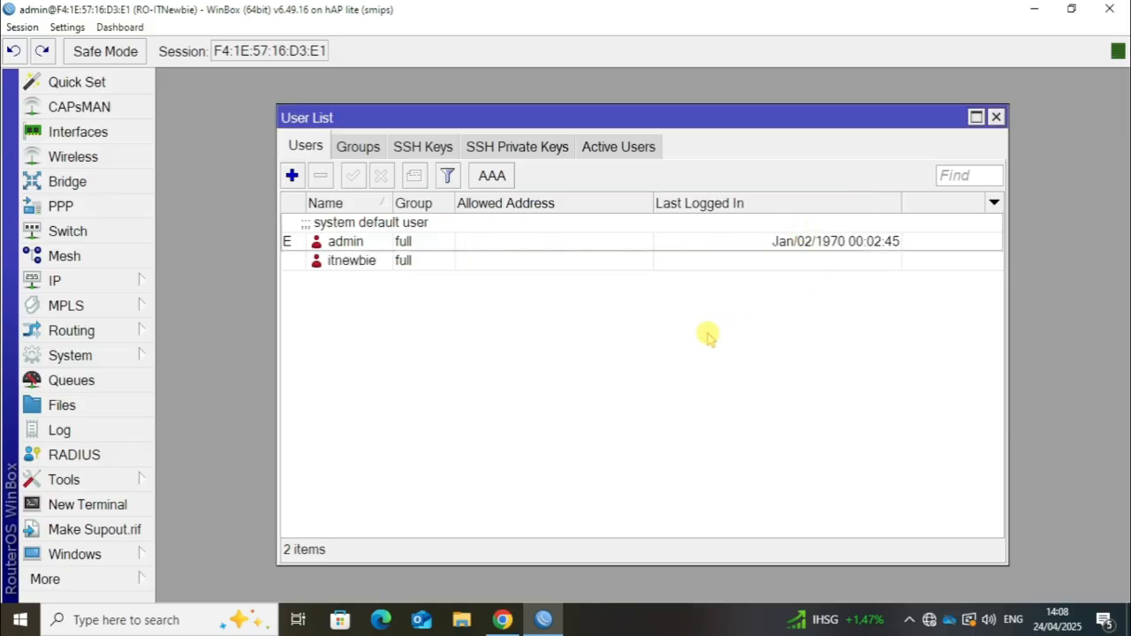
Step: Remove the default admin user from the user list and close WinBox
click(411, 239)
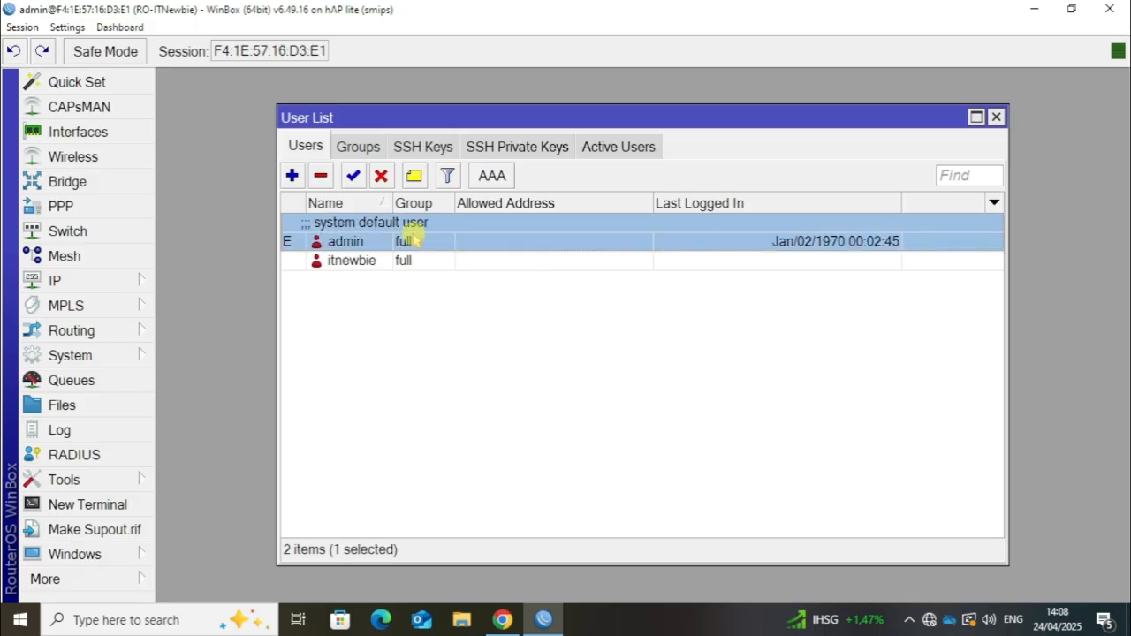
click(320, 175)
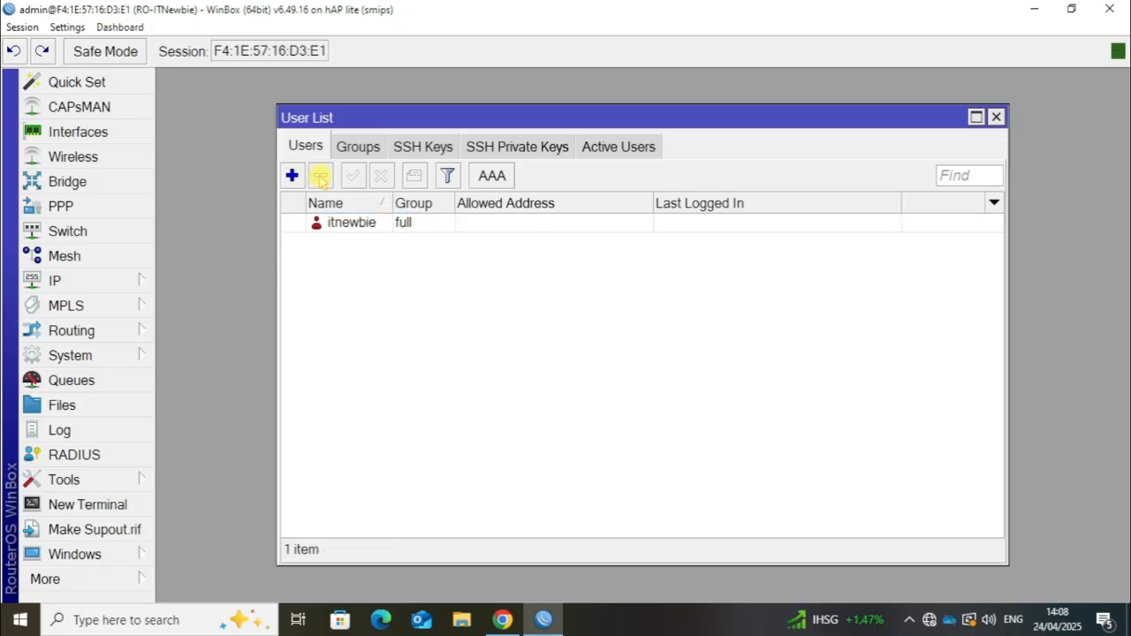
click(1109, 9)
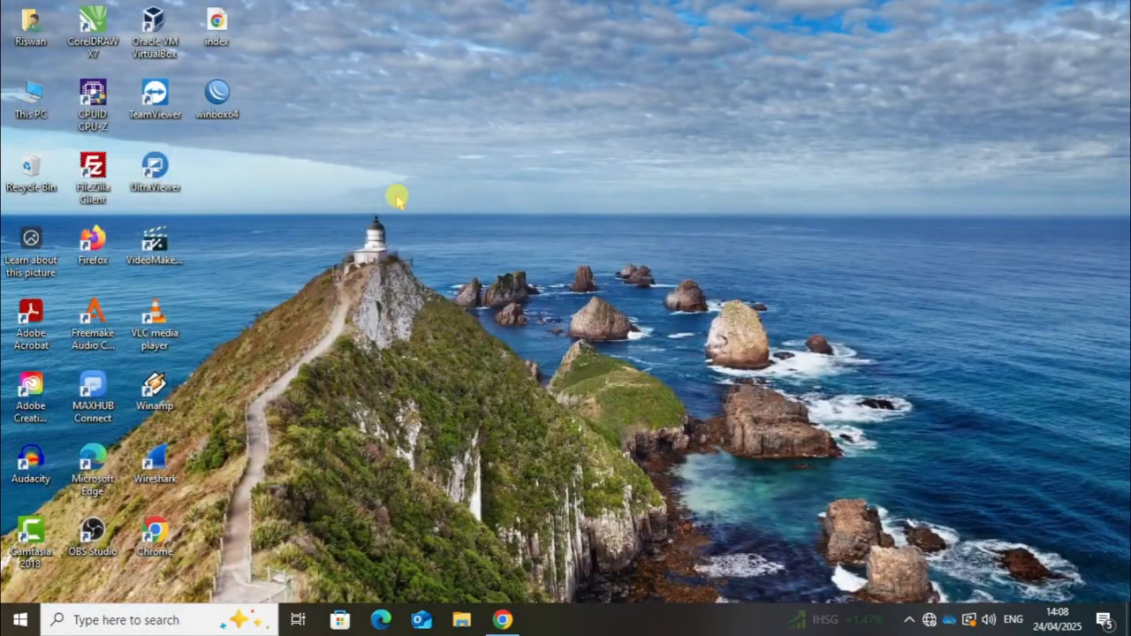
Step: Reopen WinBox, connect to the RO-ITNewbie router as itnewbie with the account password, and close the User List window
double_click(216, 103)
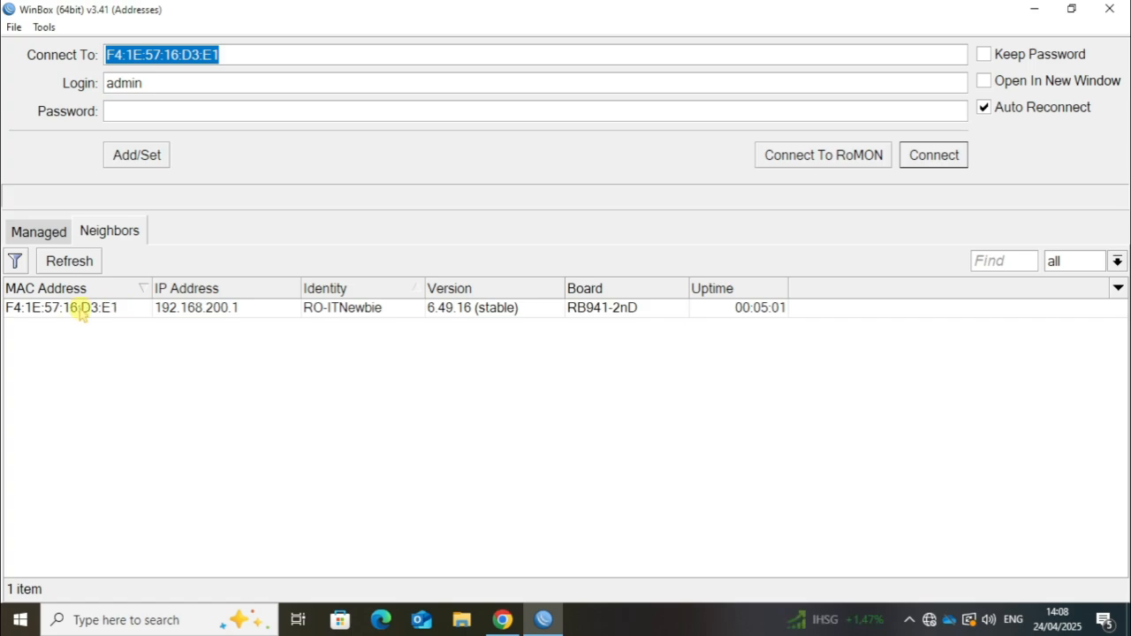
click(78, 309)
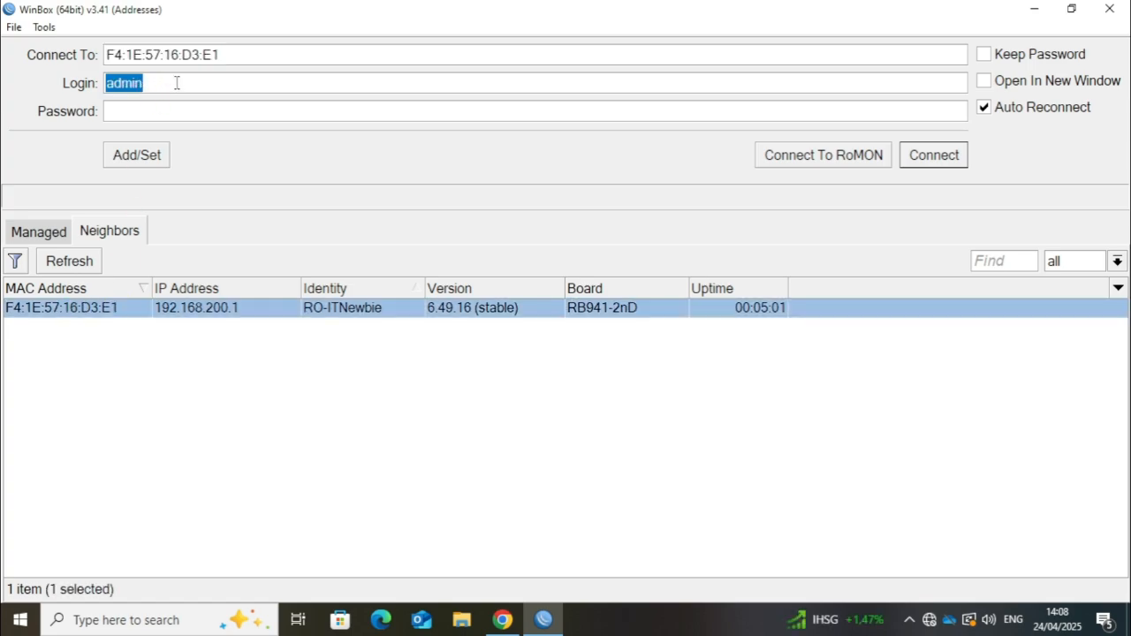
drag(177, 82, 105, 77)
text(itnewbie)
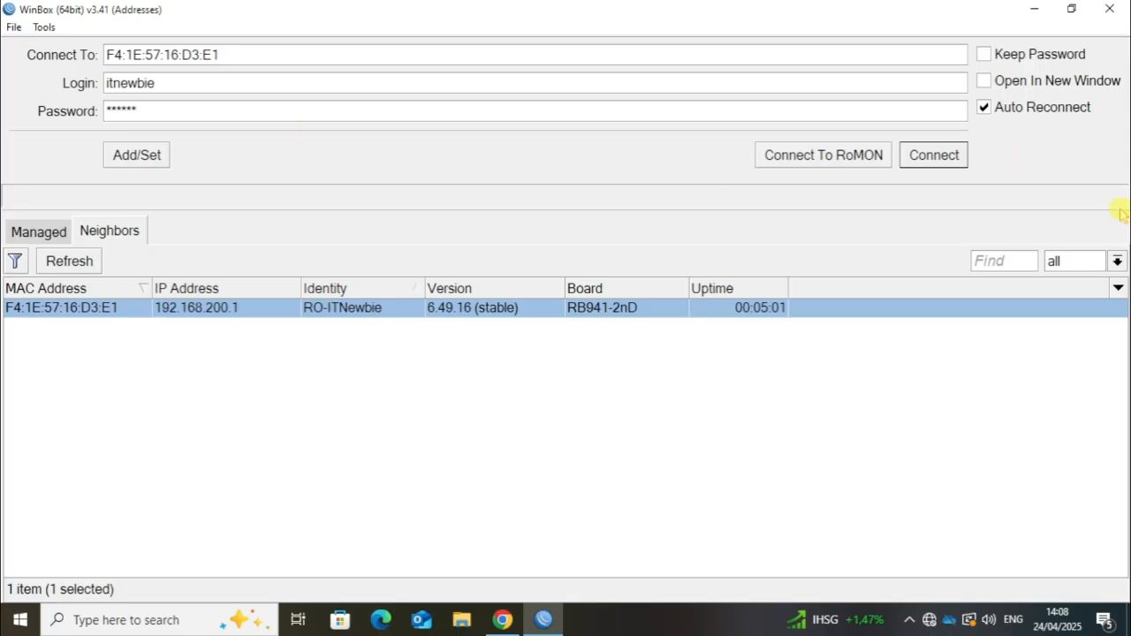
click(937, 157)
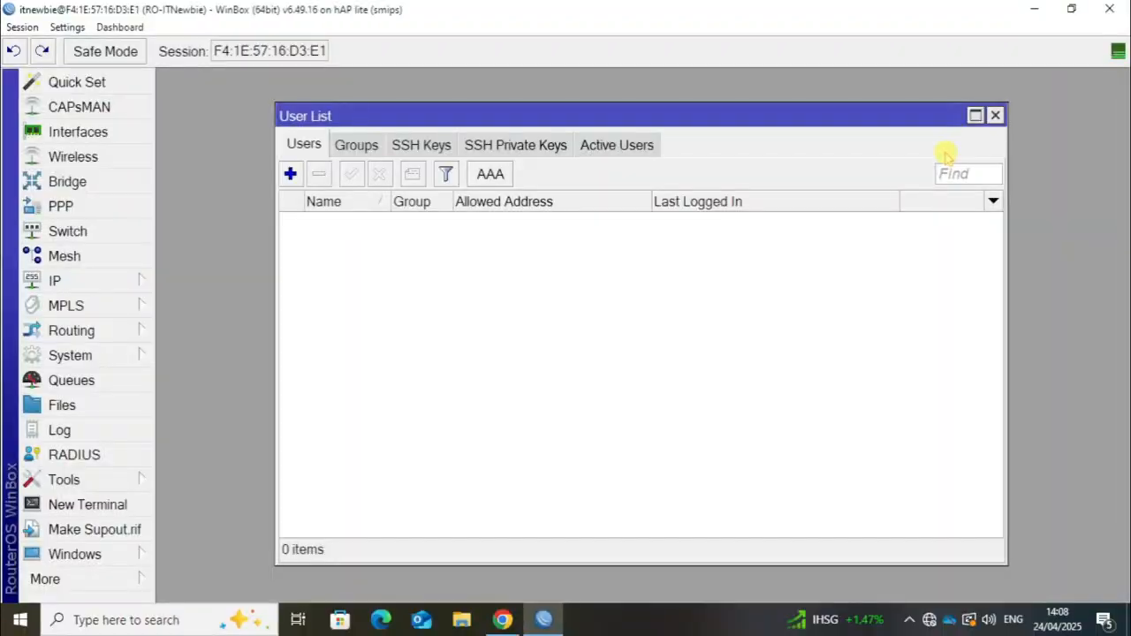
click(995, 116)
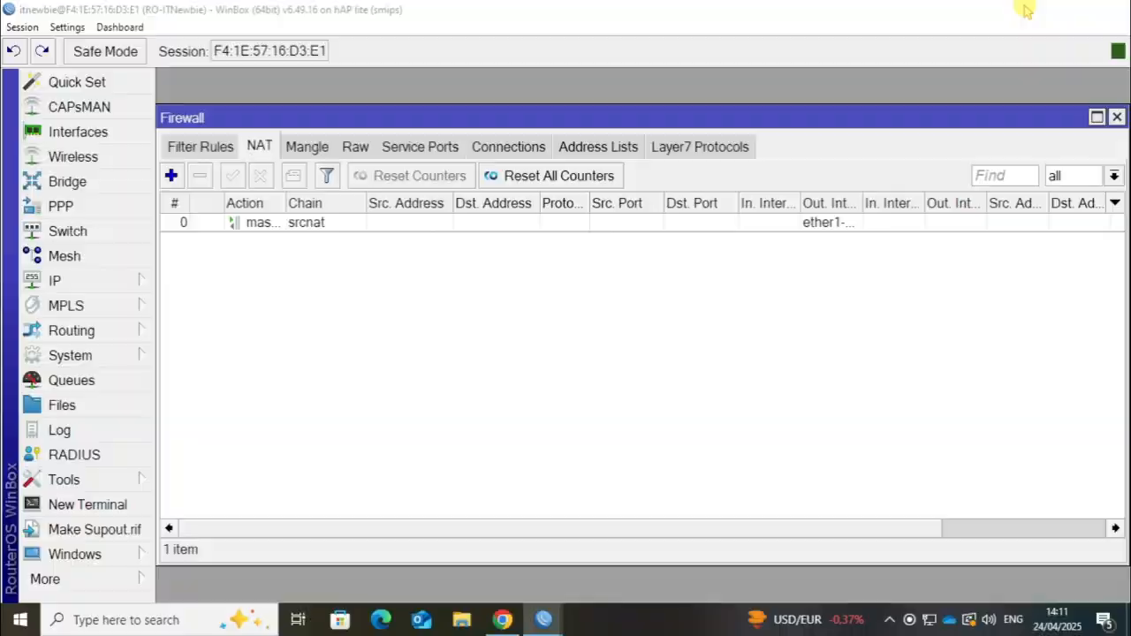
Step: Minimize WinBox and open the Windows Command Prompt
click(1025, 9)
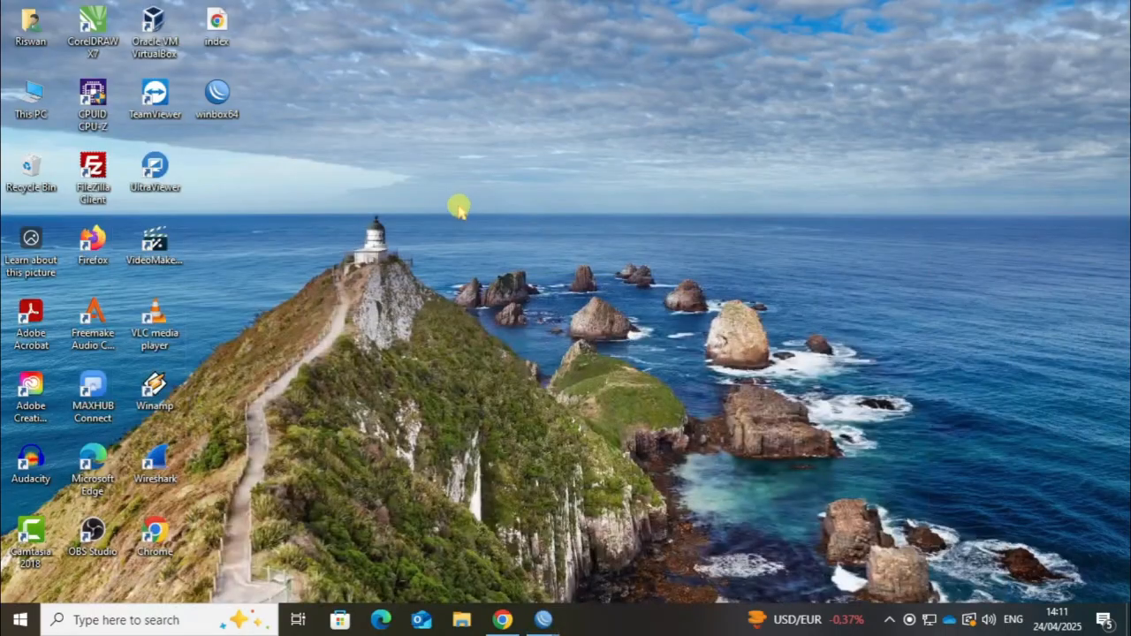
click(116, 622)
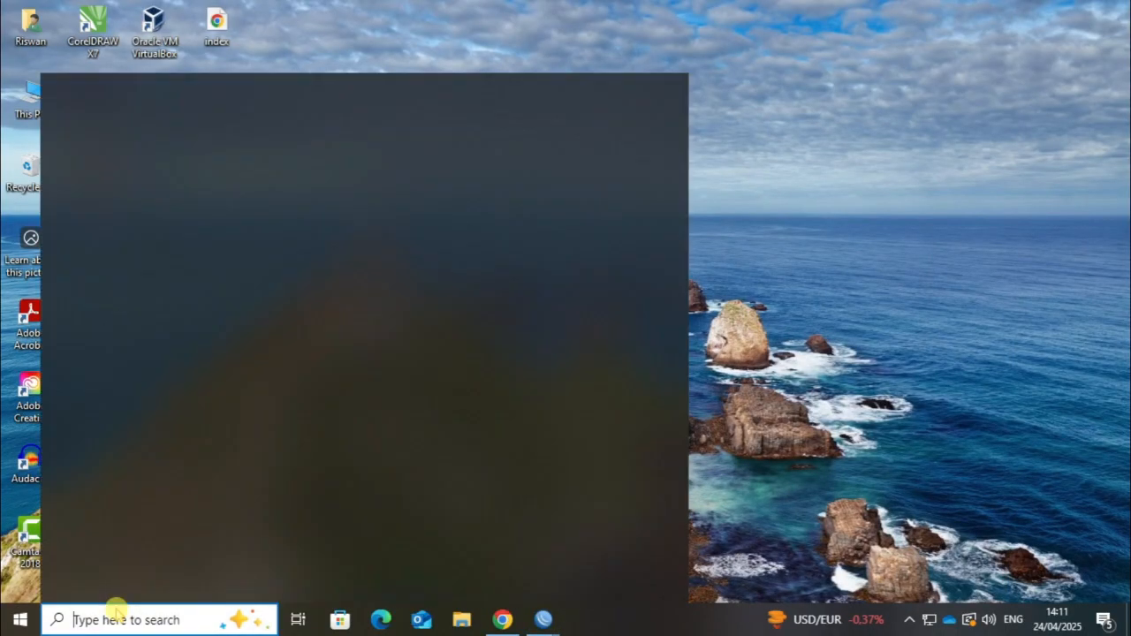
text(cmd)
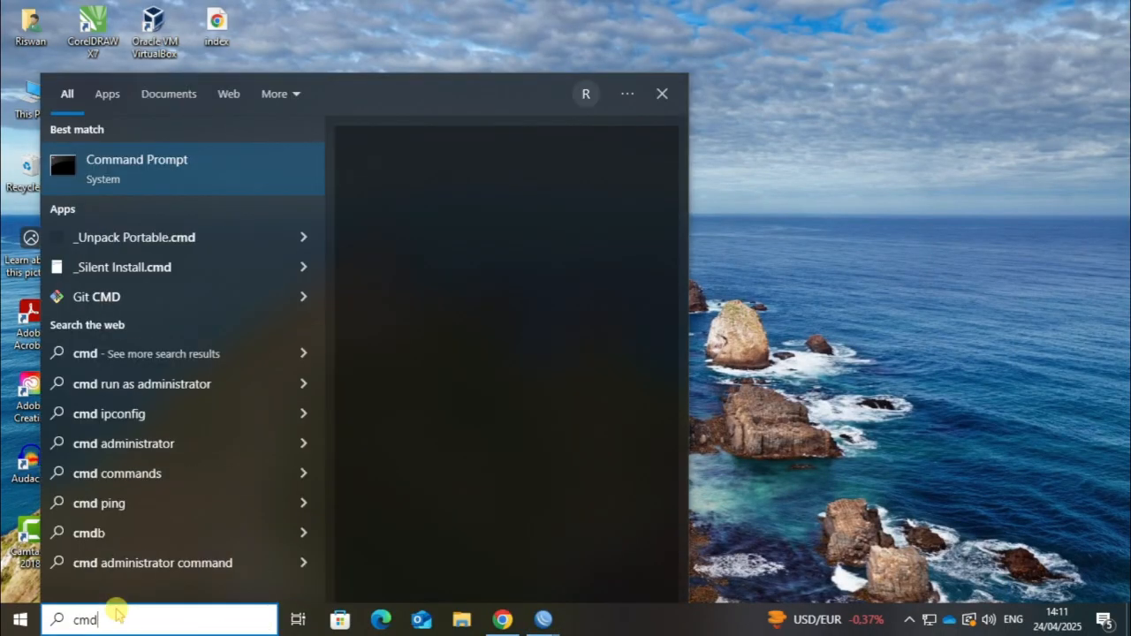
key(Return)
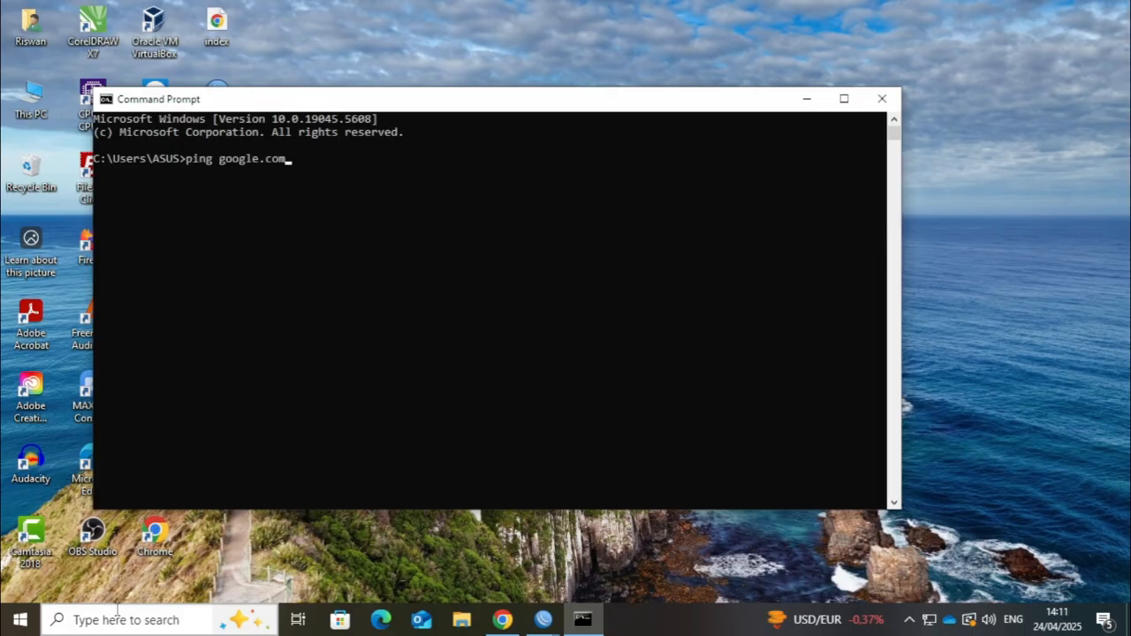
Step: Ping google.com to test internet connectivity, then minimize the Command Prompt
text(ping google.com)
key(Return)
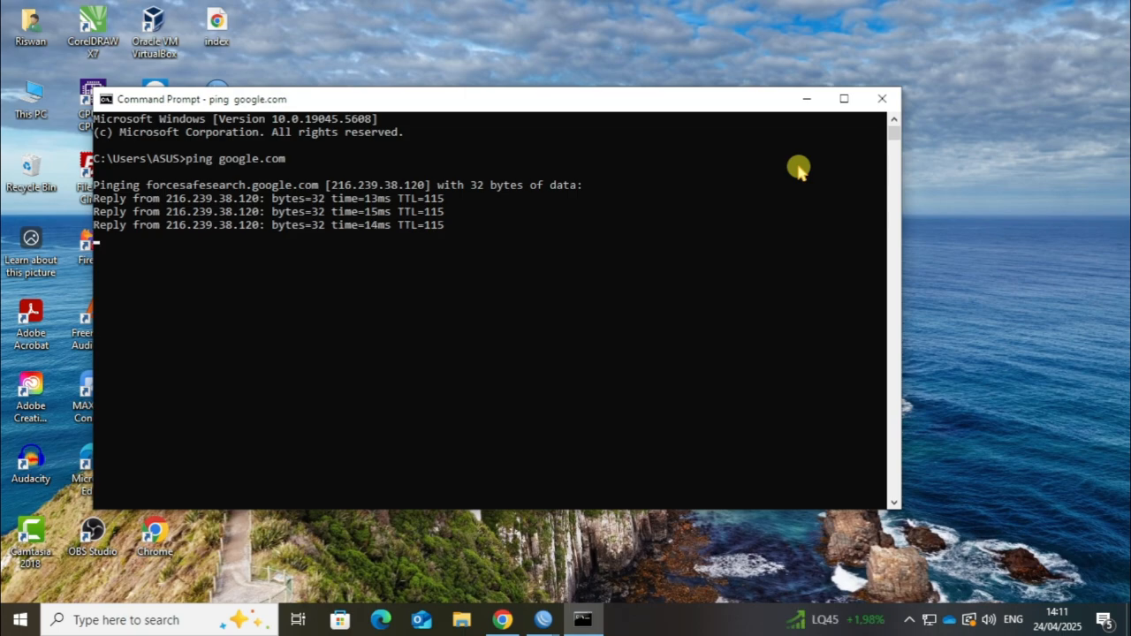
key(Return)
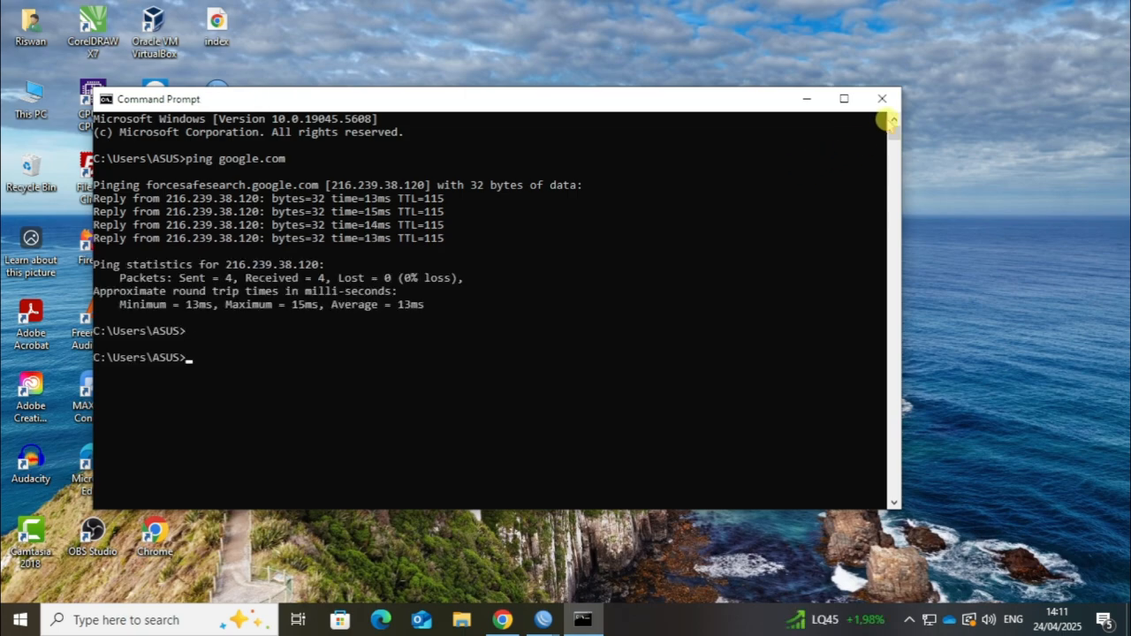
click(806, 99)
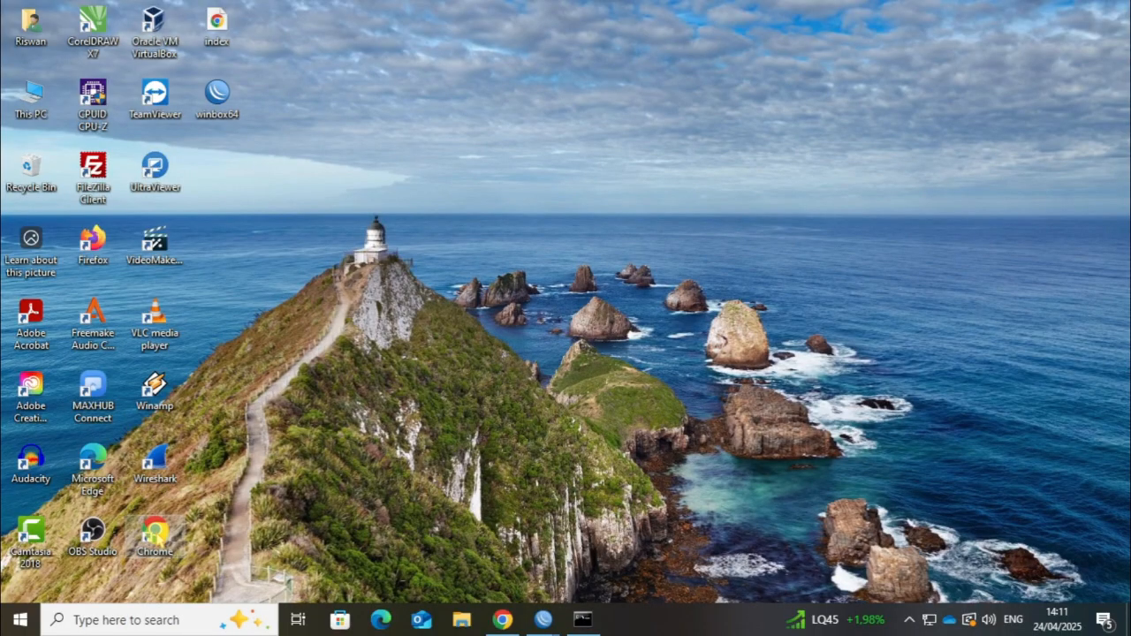
Step: Switch to Chrome, load google.com, and dismiss the storage notice
double_click(156, 535)
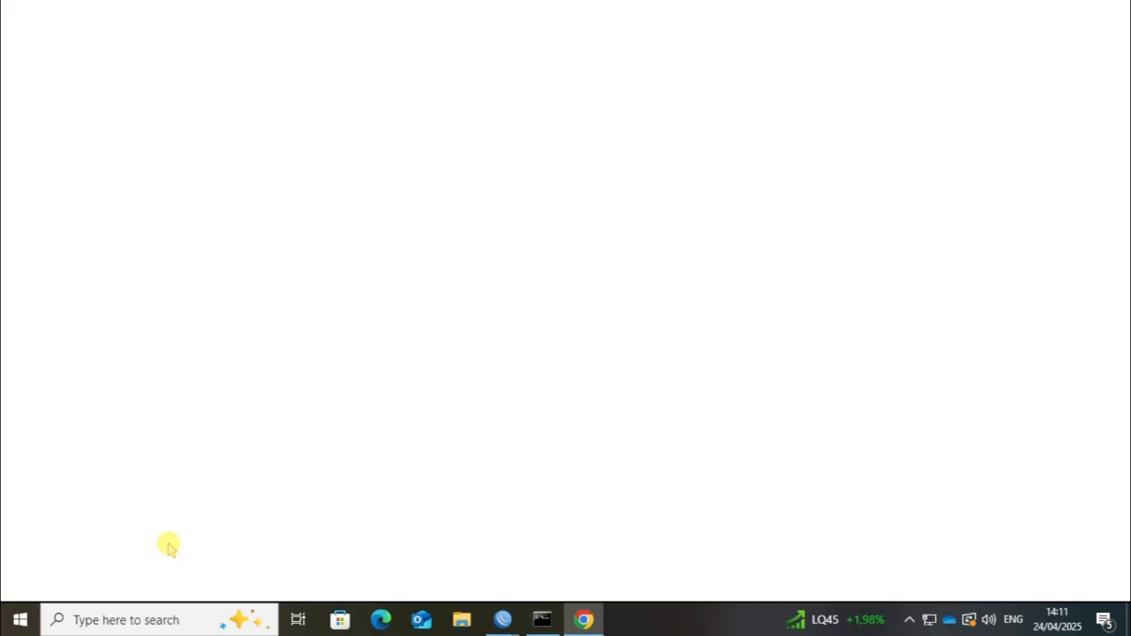
click(219, 55)
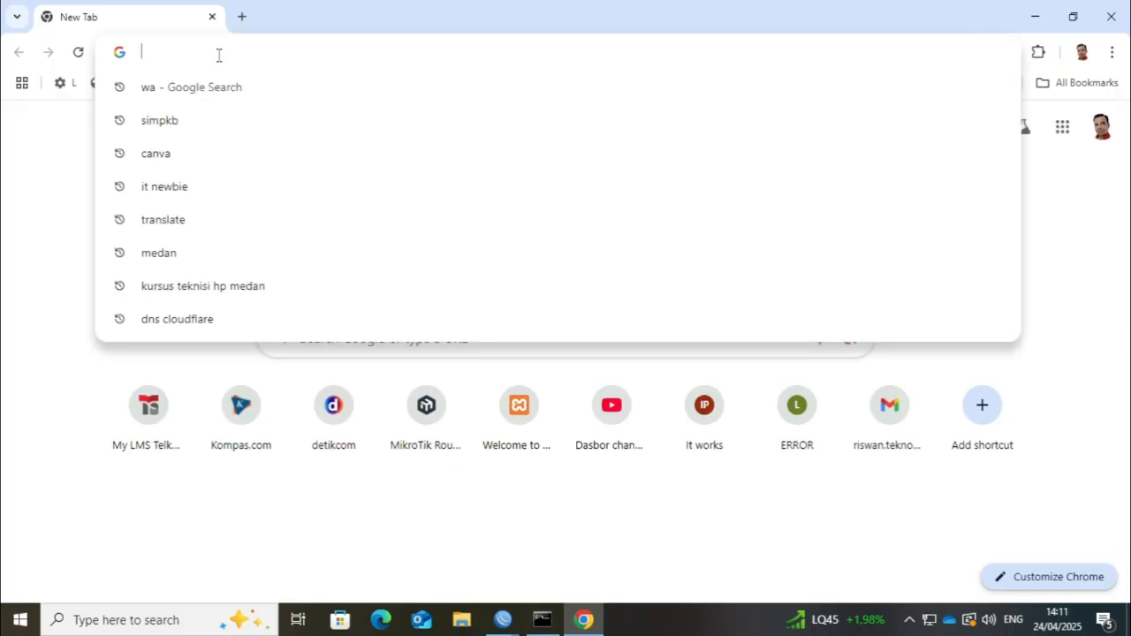
text(google.com)
key(Return)
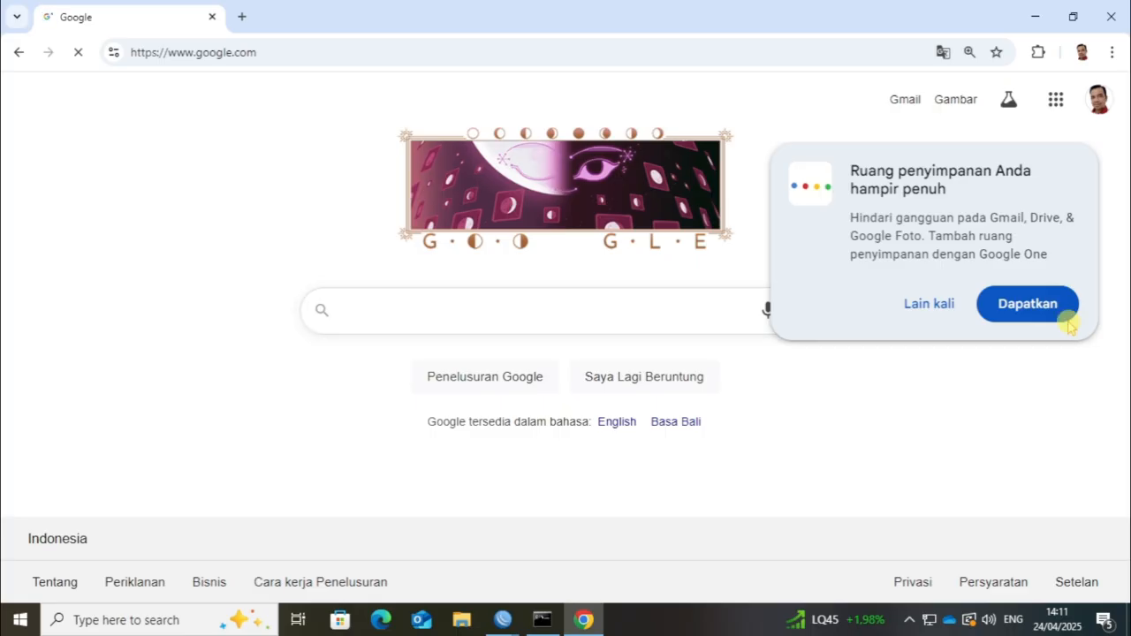
click(937, 309)
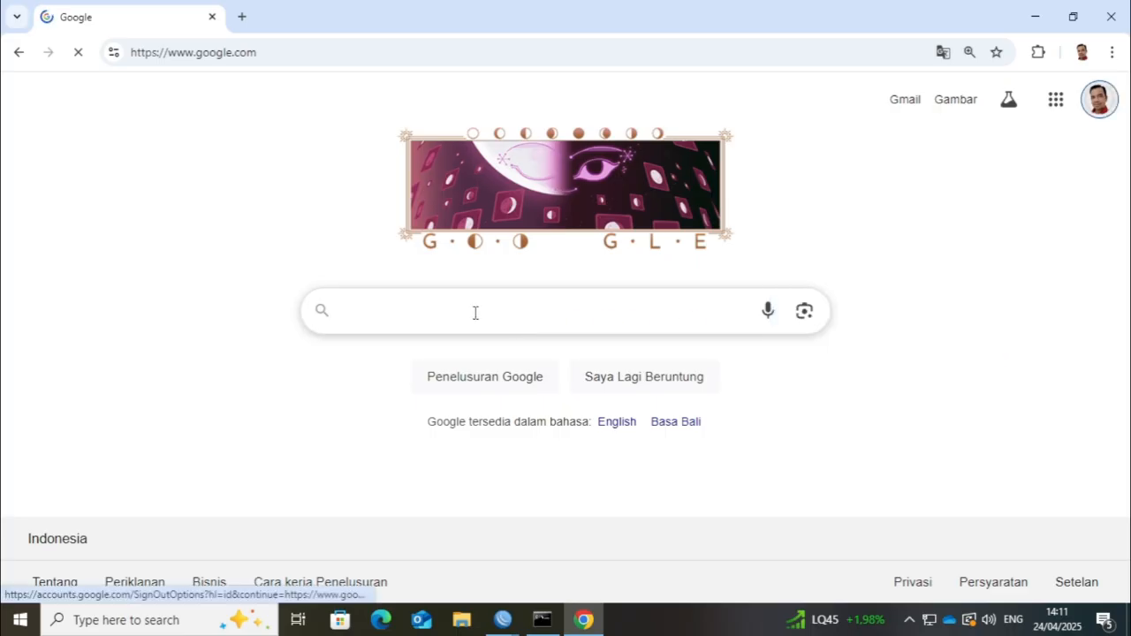
Step: Search Google for mikrotik to check web access, then minimize the browser
click(475, 312)
text(mikrotik)
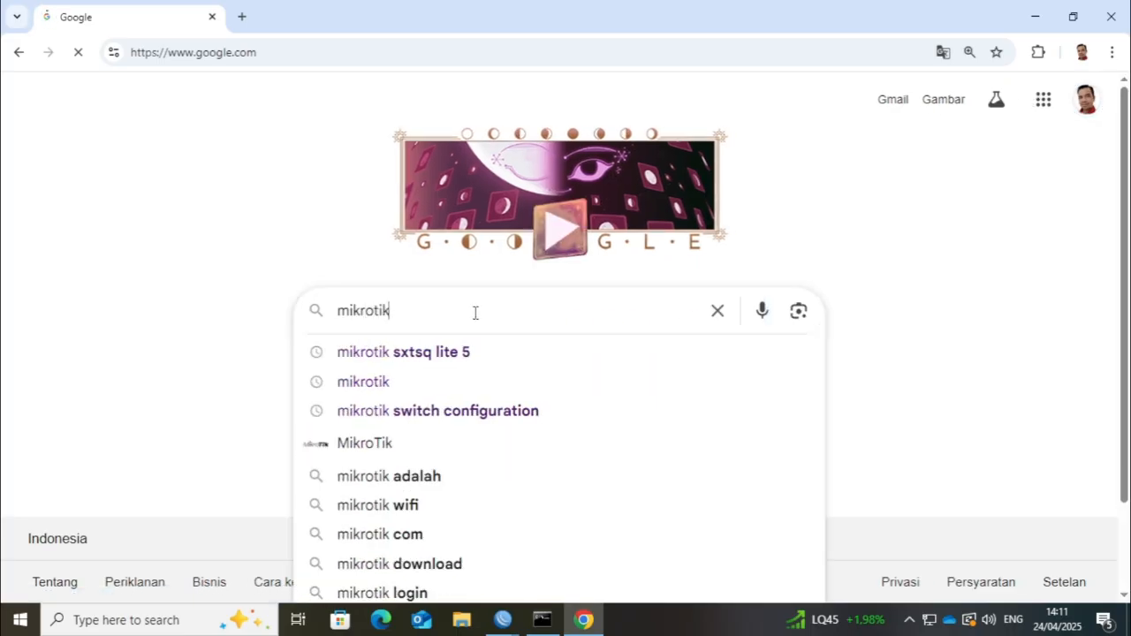
key(Return)
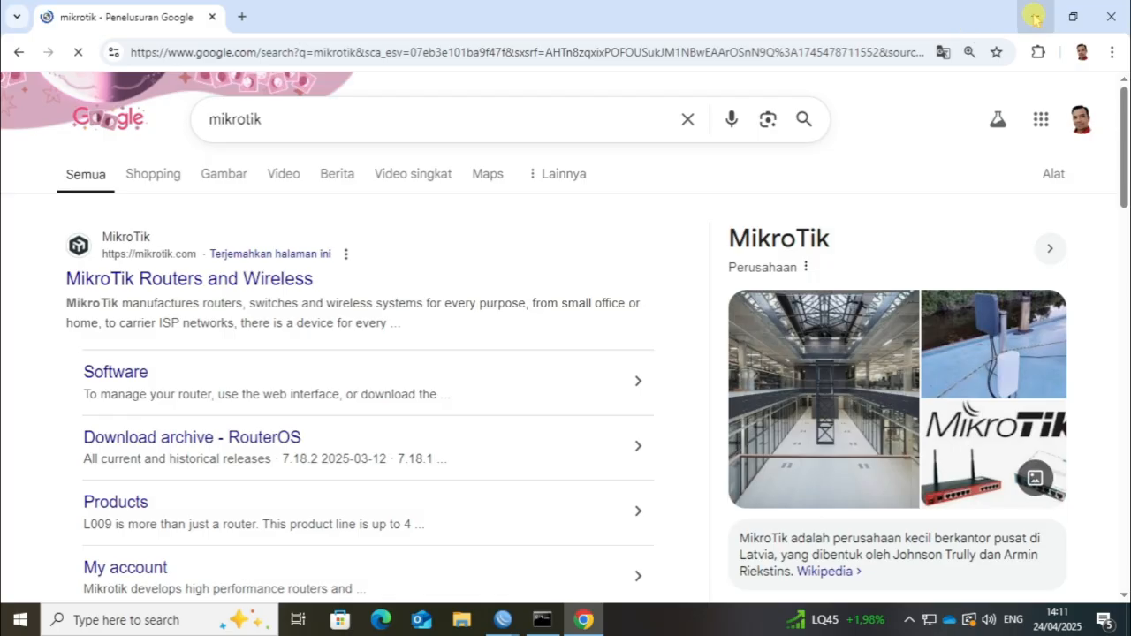
click(1035, 15)
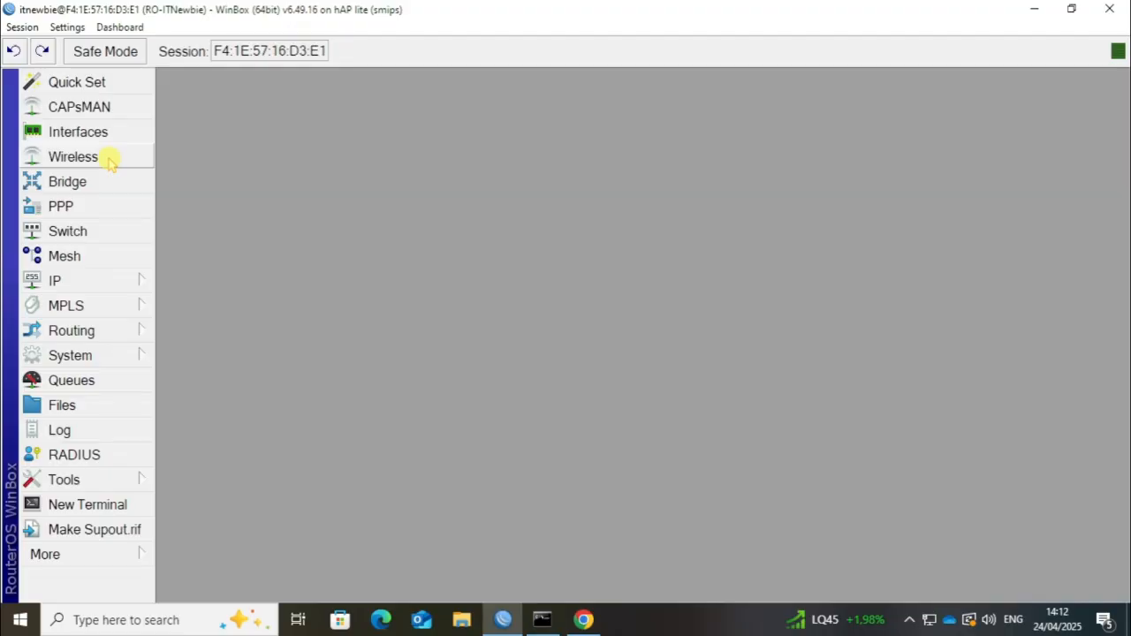
Step: Switch back to WinBox and enable the wlan1 wireless interface
click(108, 159)
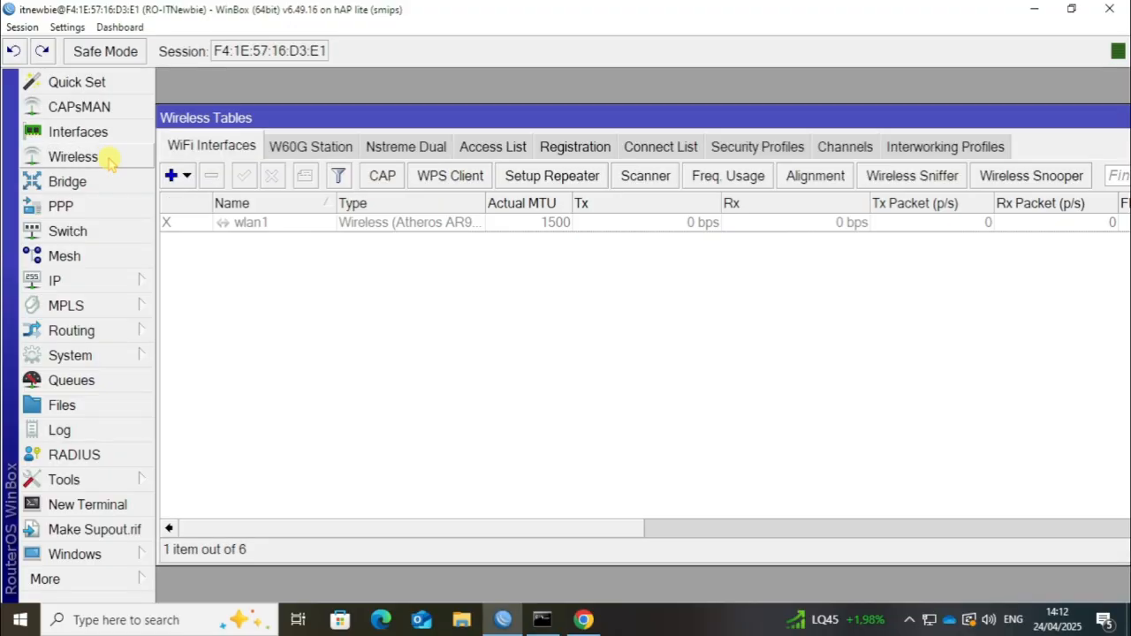
click(254, 224)
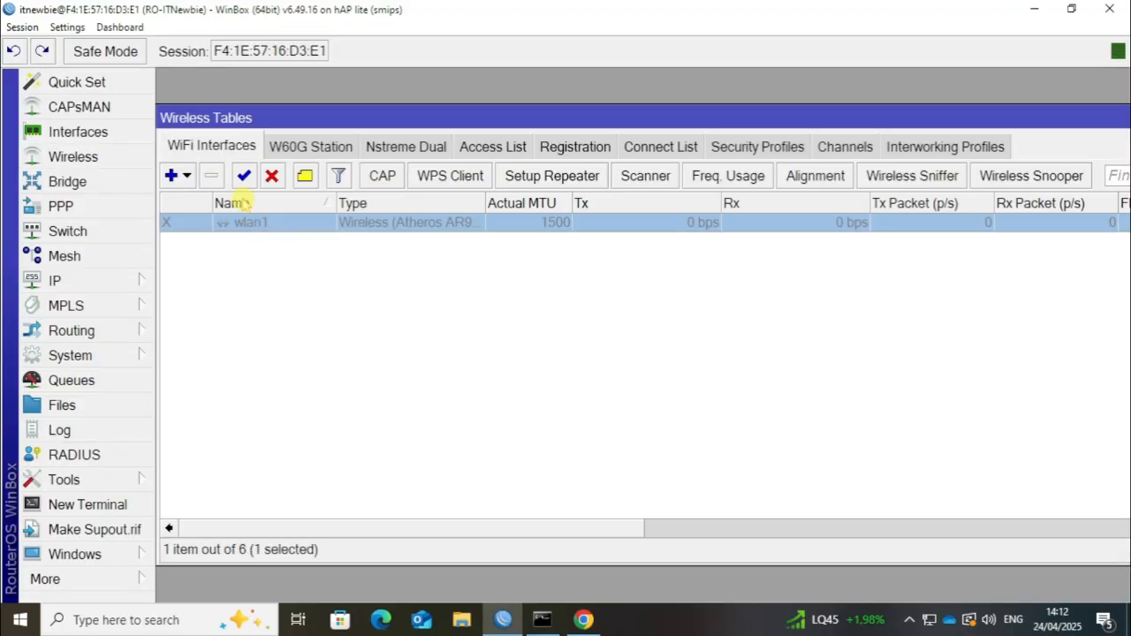
click(244, 176)
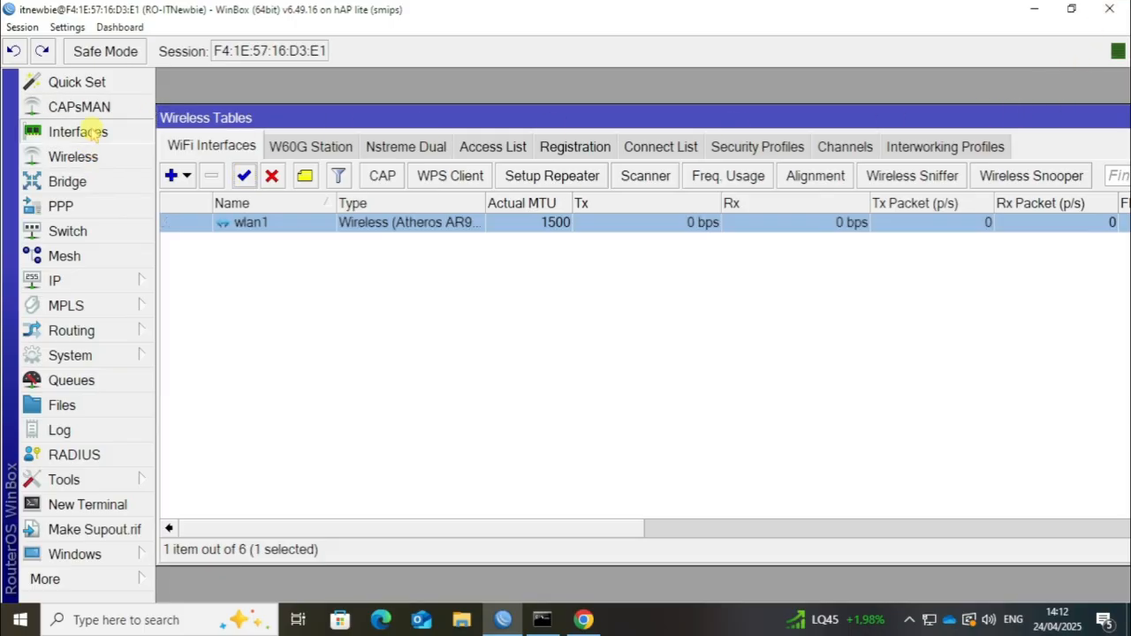
Step: Check the status of wlan1 in the router's interface list, then close the list
click(106, 132)
click(265, 320)
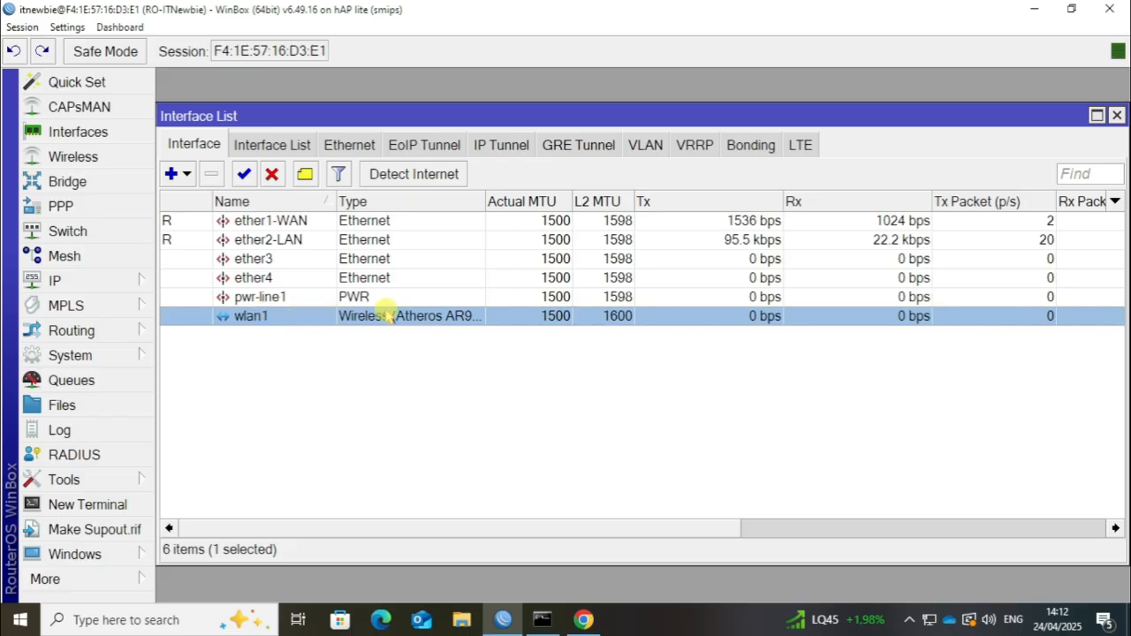
click(1116, 116)
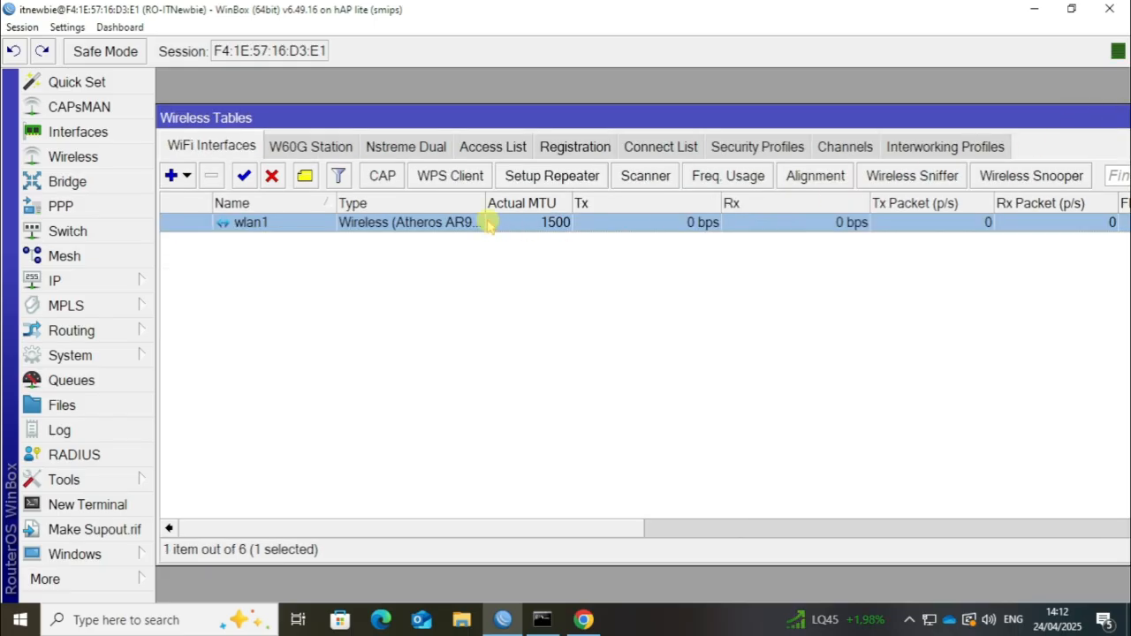
Step: In the wlan1 wireless settings, set the mode to ap bridge and the band to 2GHz-B/G/N
double_click(367, 225)
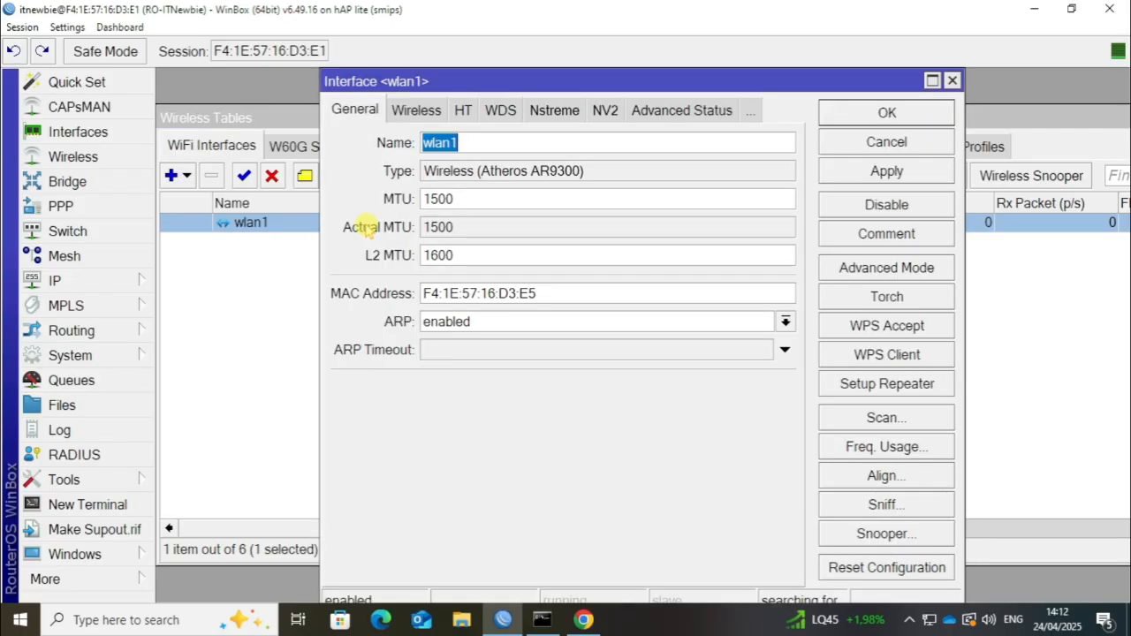
click(412, 111)
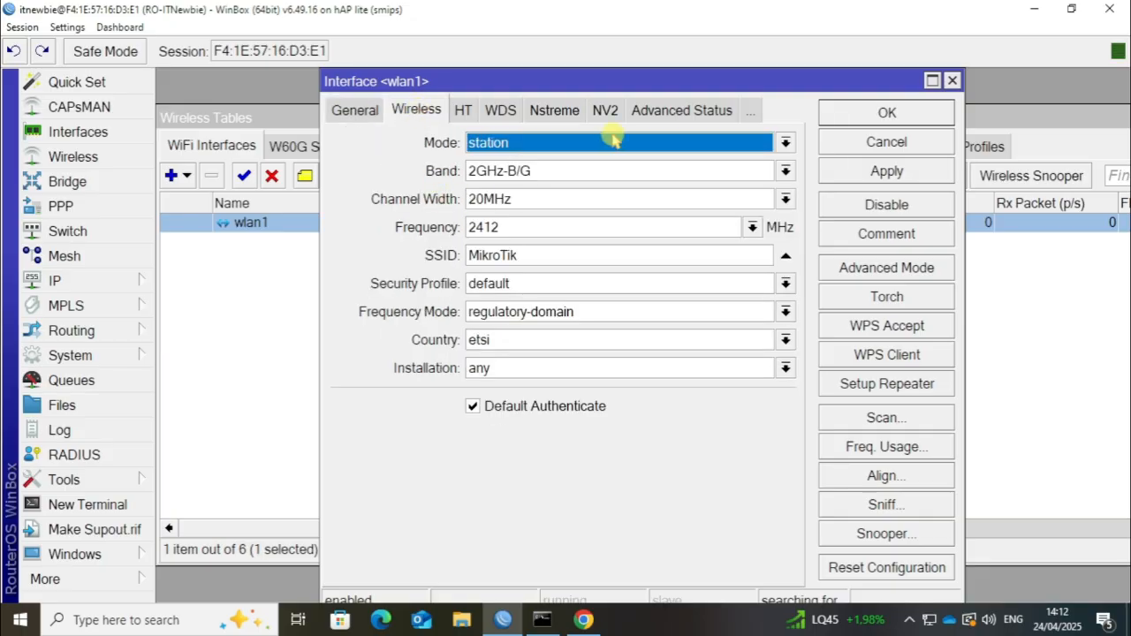
click(785, 144)
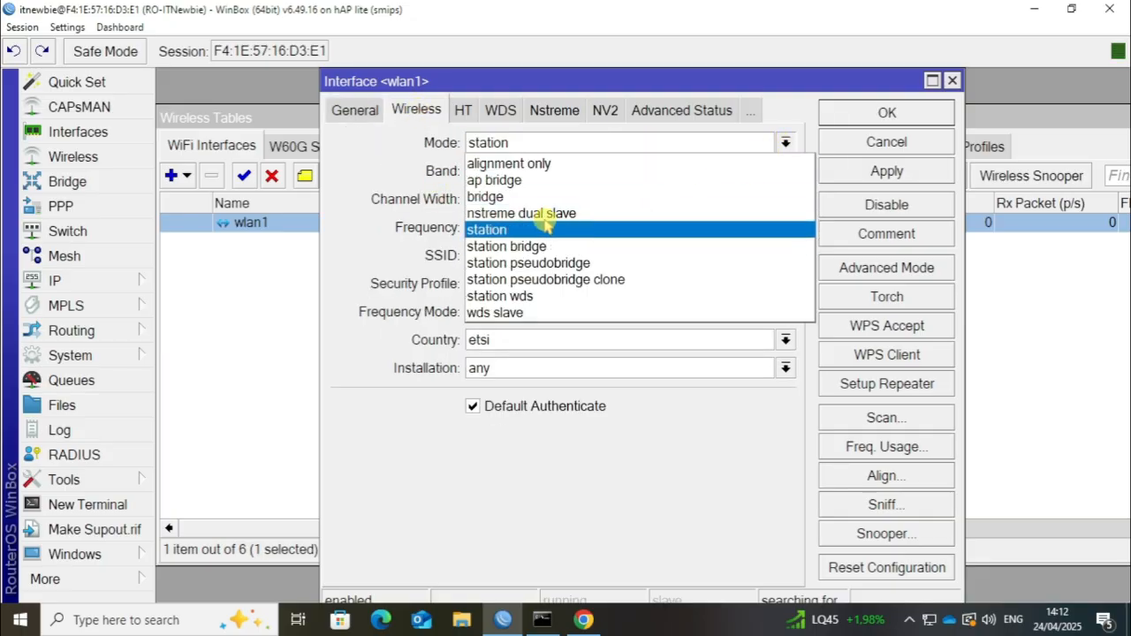
click(523, 181)
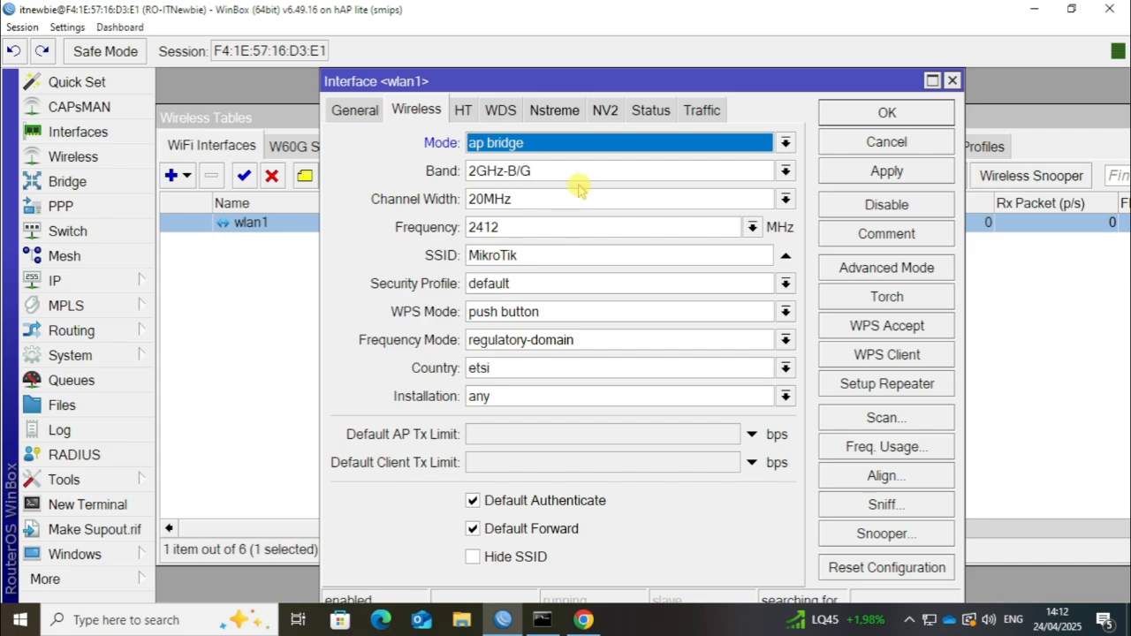
click(571, 171)
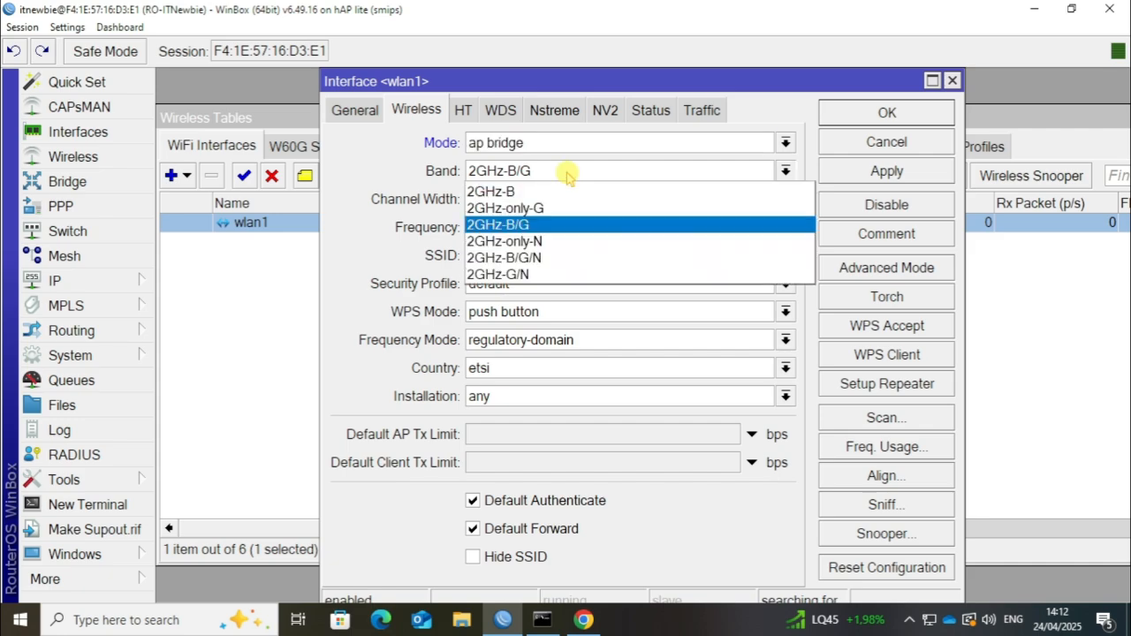
click(533, 258)
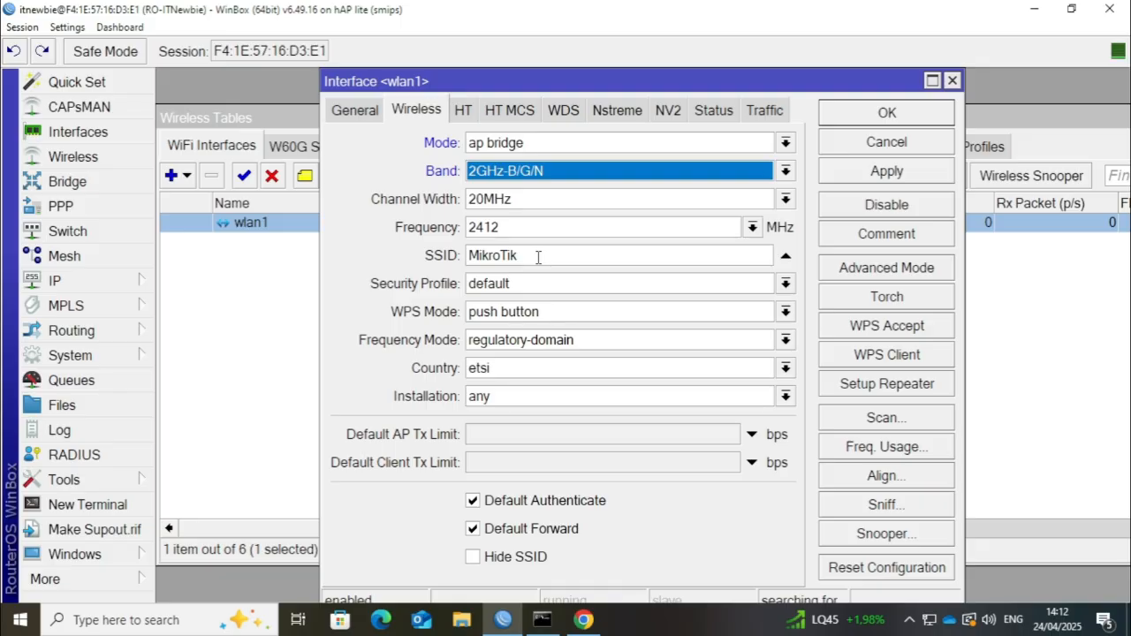
Step: Choose a 20MHz channel width and a frequency of 2462 MHz for wlan1
click(691, 203)
click(608, 219)
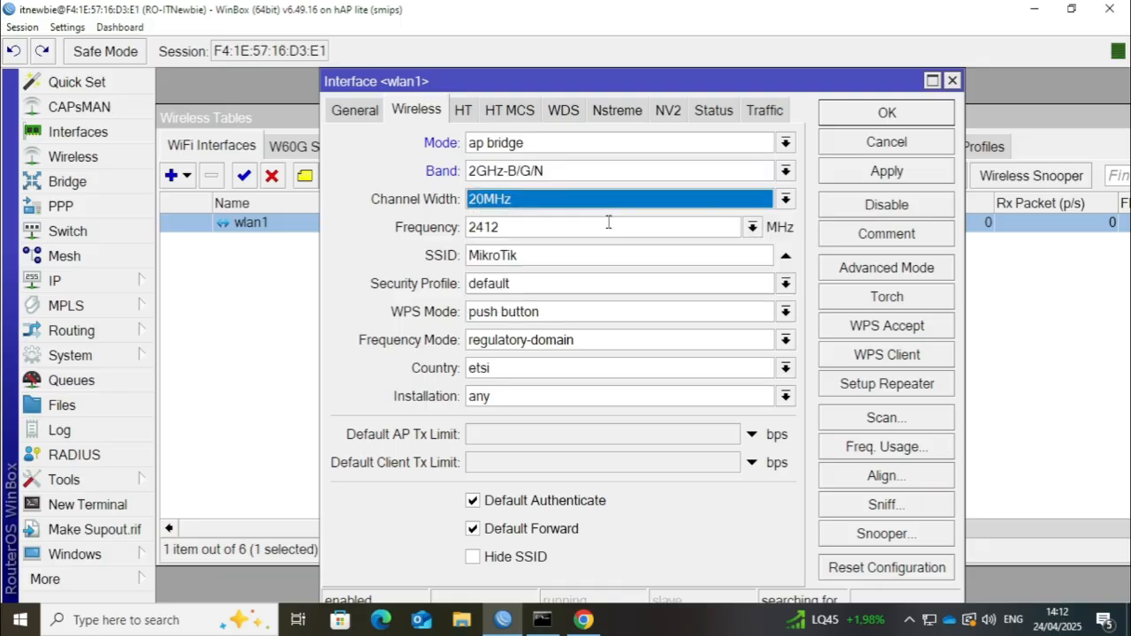
click(752, 229)
click(583, 409)
Step: Set the SSID of wlan1 to Wifi-ITNewbie
click(516, 256)
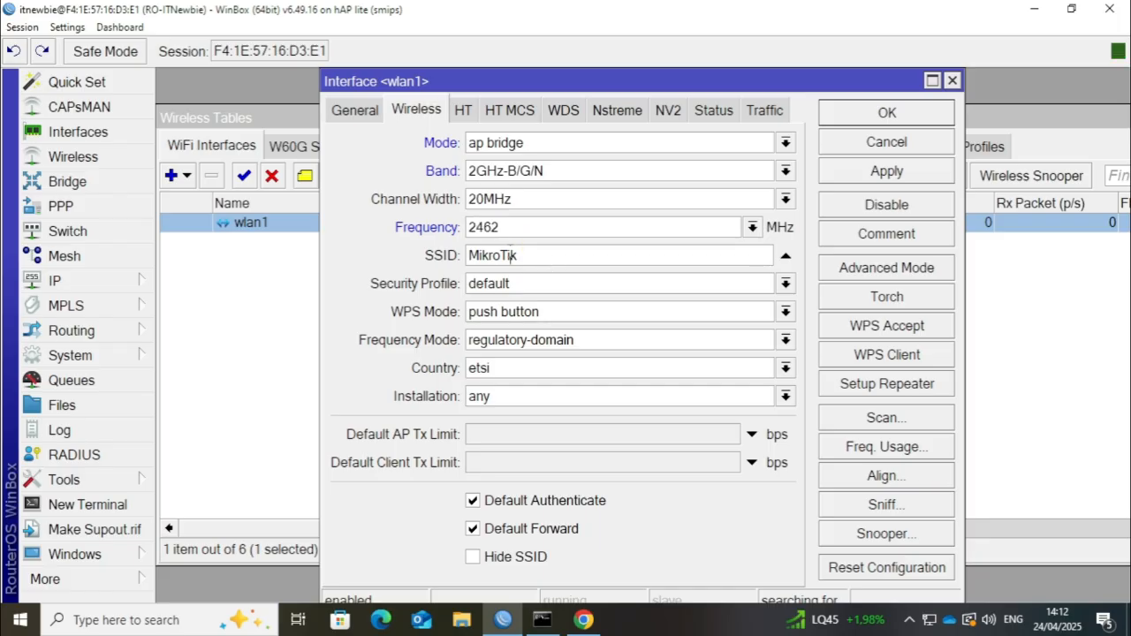
drag(516, 255, 420, 239)
text(WIfi)
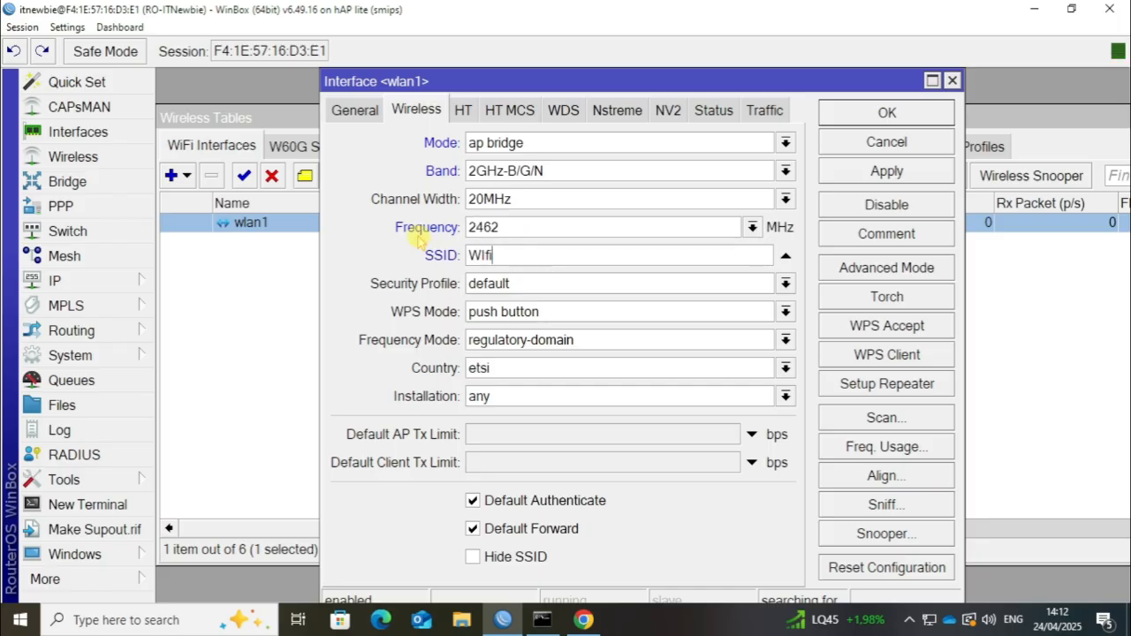
key(BackSpace)
key(BackSpace)
key(BackSpace)
key(BackSpace)
text(W)
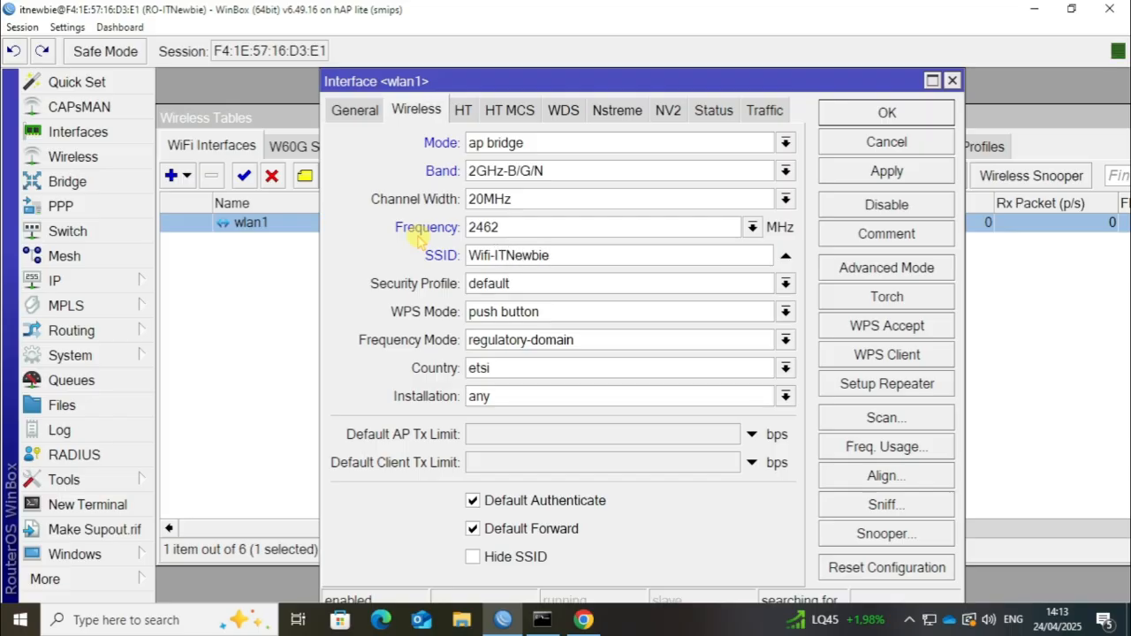
Step: Select the default security profile for wlan1, then apply and save the interface settings
click(528, 292)
click(525, 302)
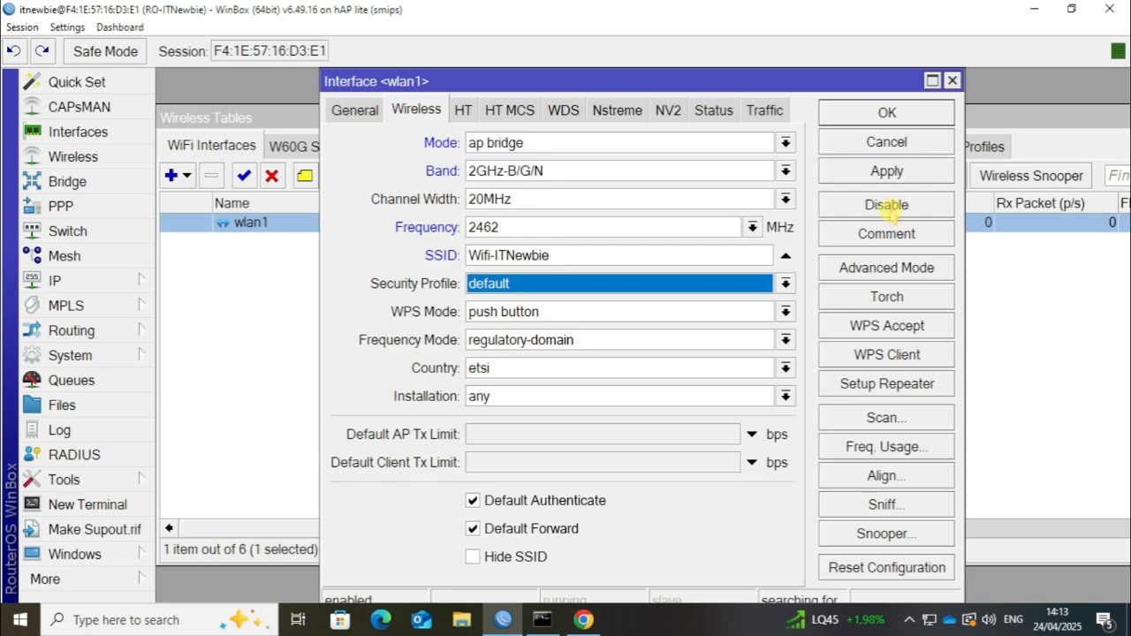
click(886, 172)
click(887, 113)
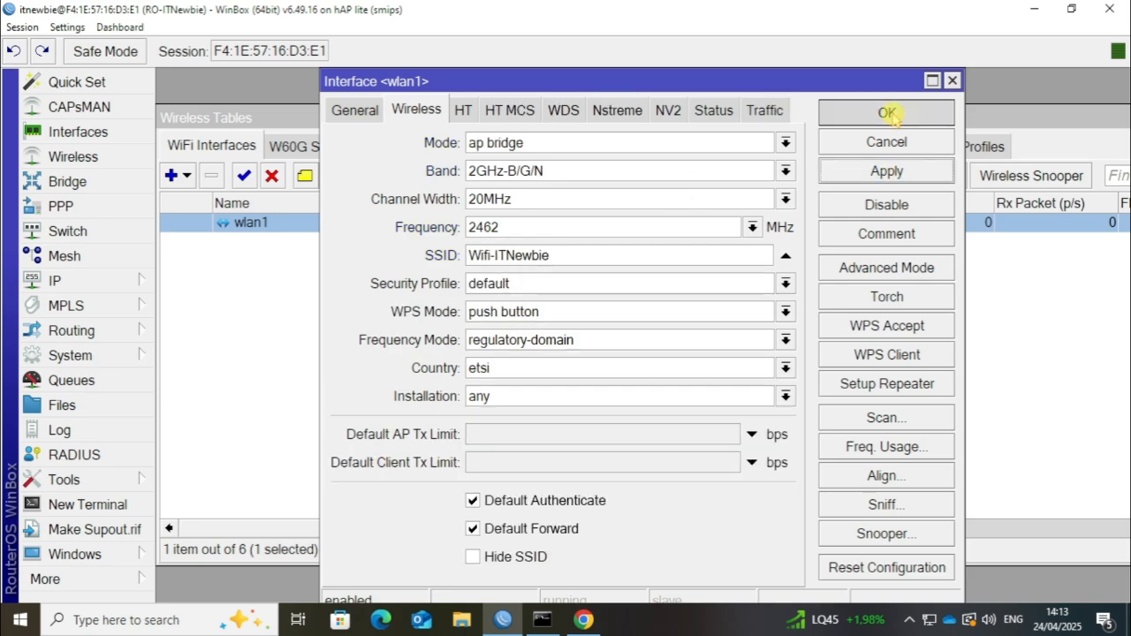
Step: Add a new wireless security profile named Password-Wifi with its mode set to dynamic keys
click(745, 145)
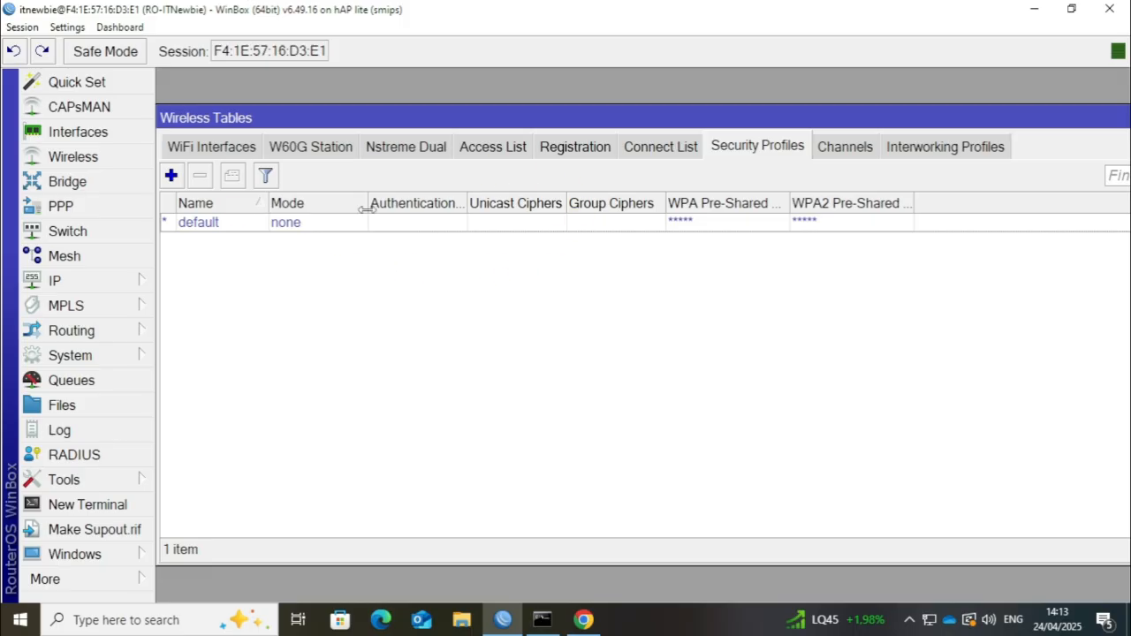
click(172, 177)
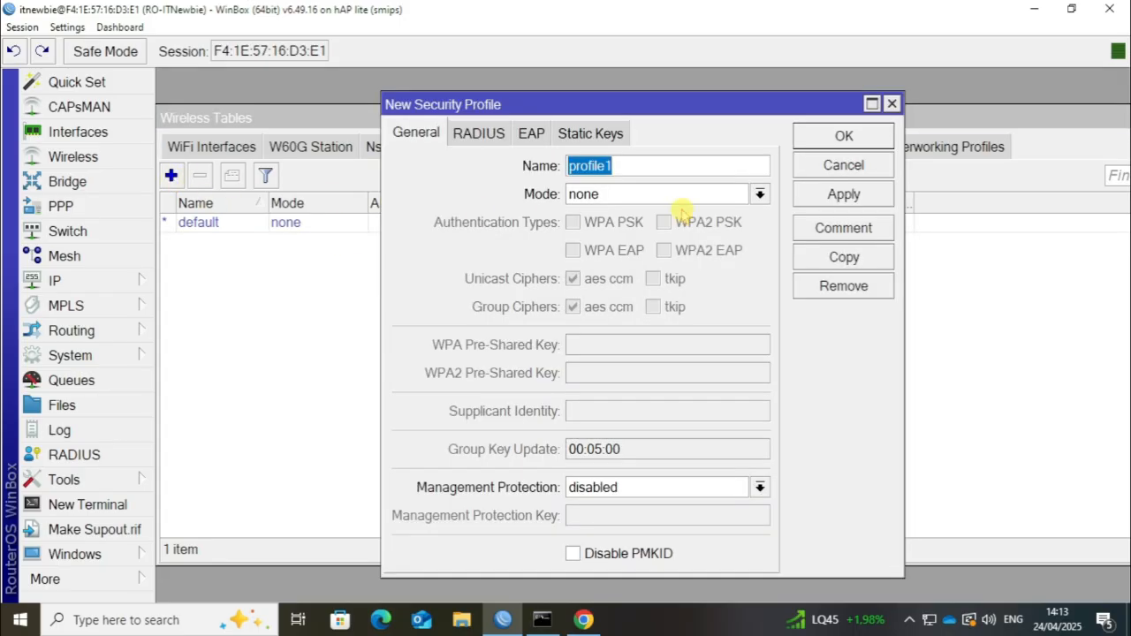
text(Password-Wifi)
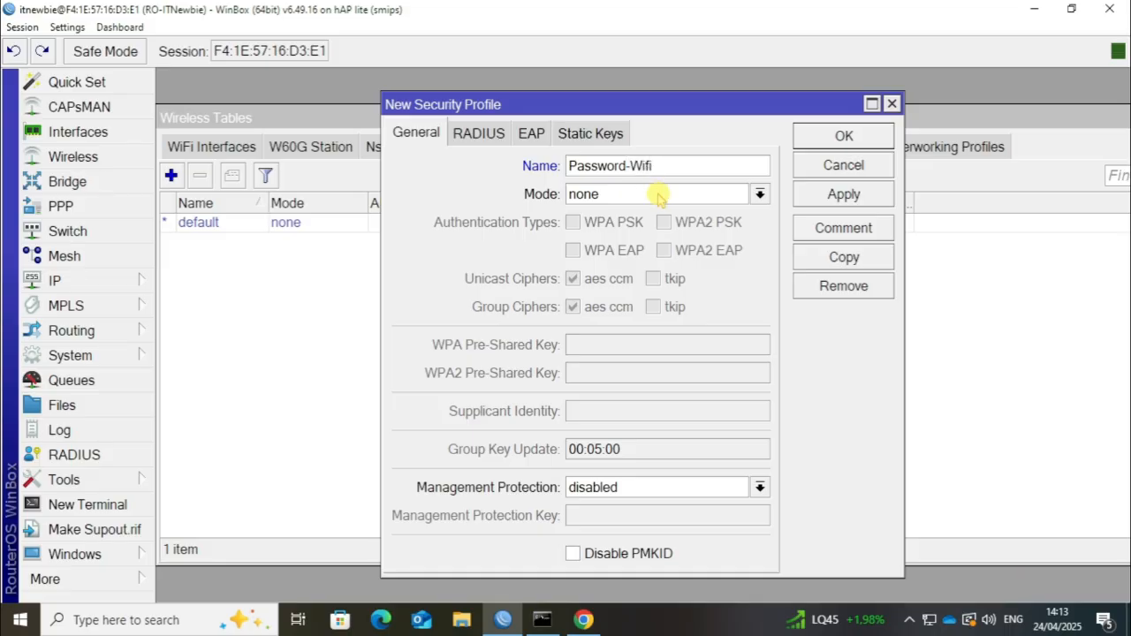
click(652, 194)
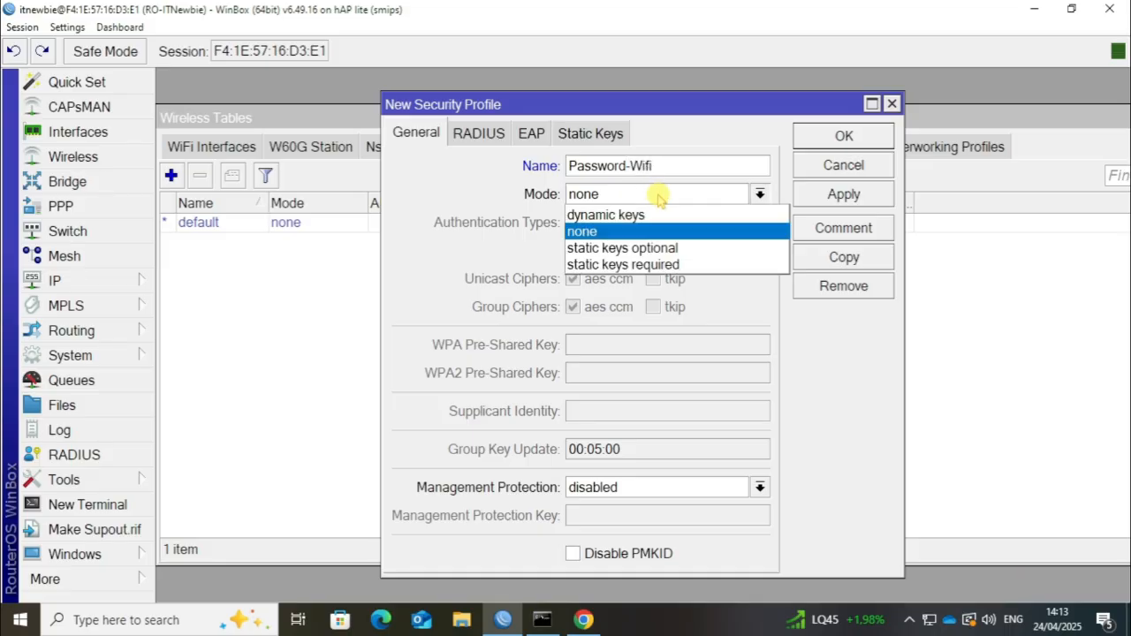
click(664, 215)
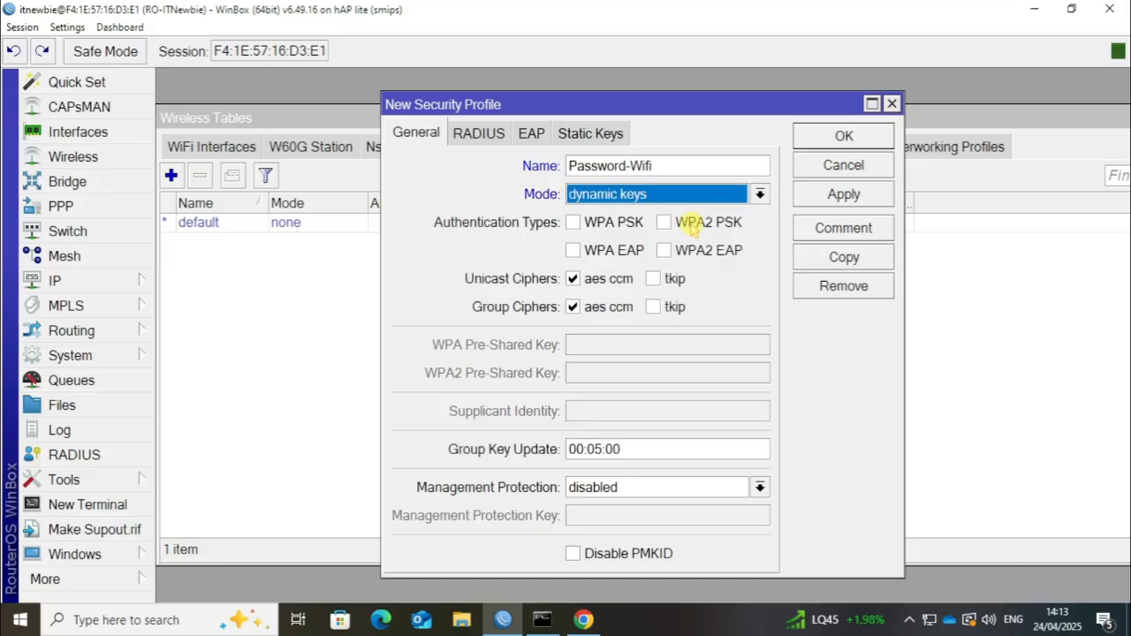
Step: Enable WPA2 PSK authentication for the Password-Wifi profile, enter the WPA2 pre-shared key, then apply and save the profile
click(698, 225)
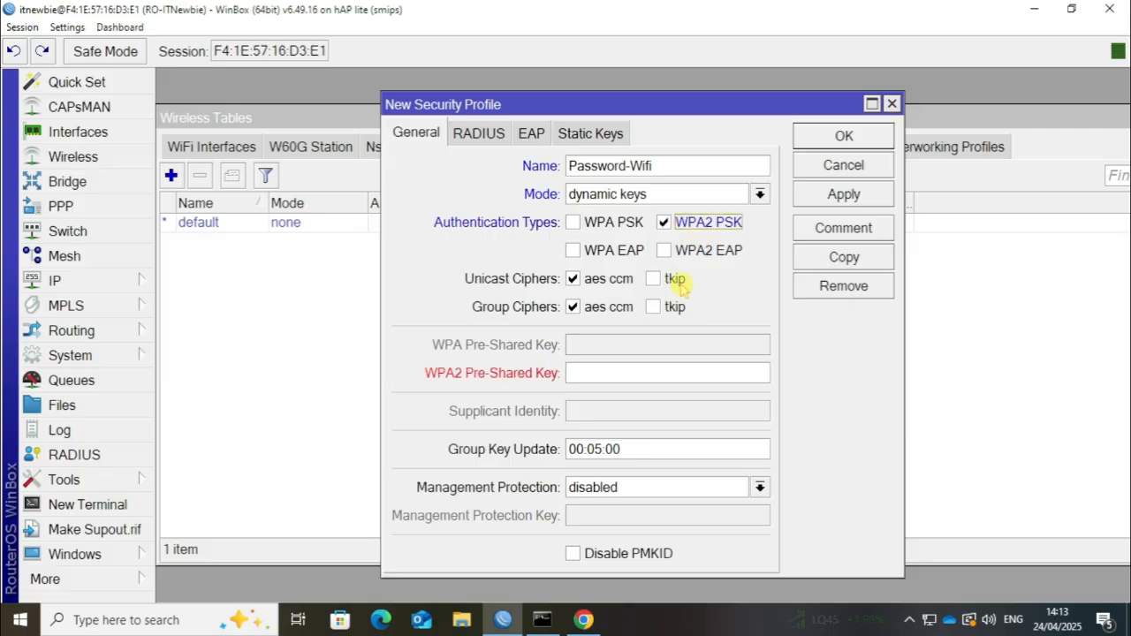
click(608, 379)
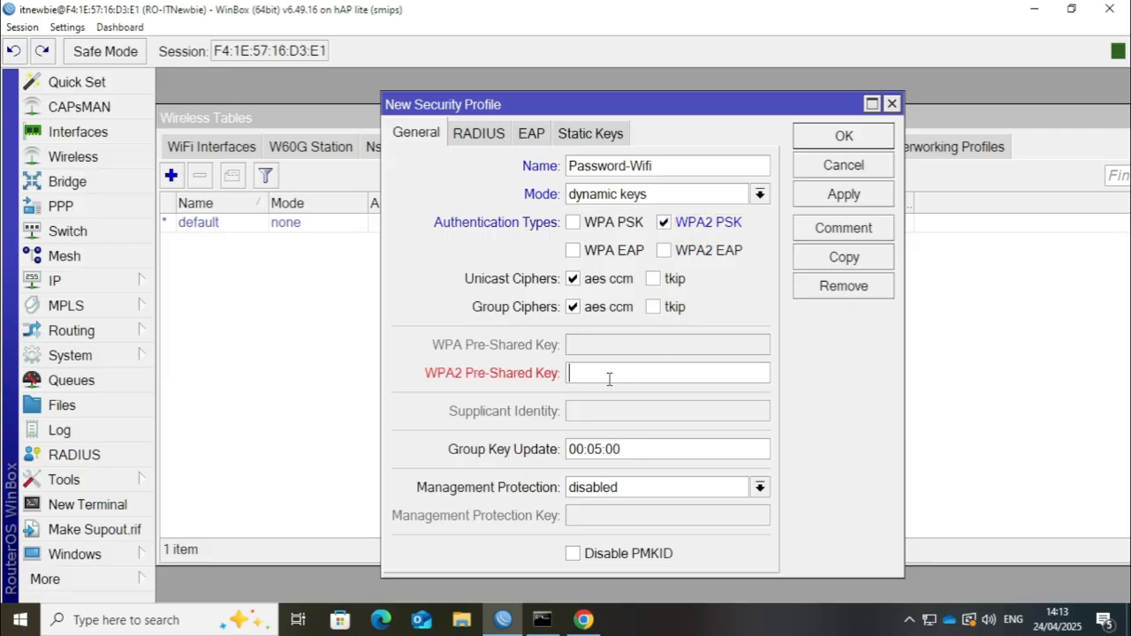
text(********)
click(844, 195)
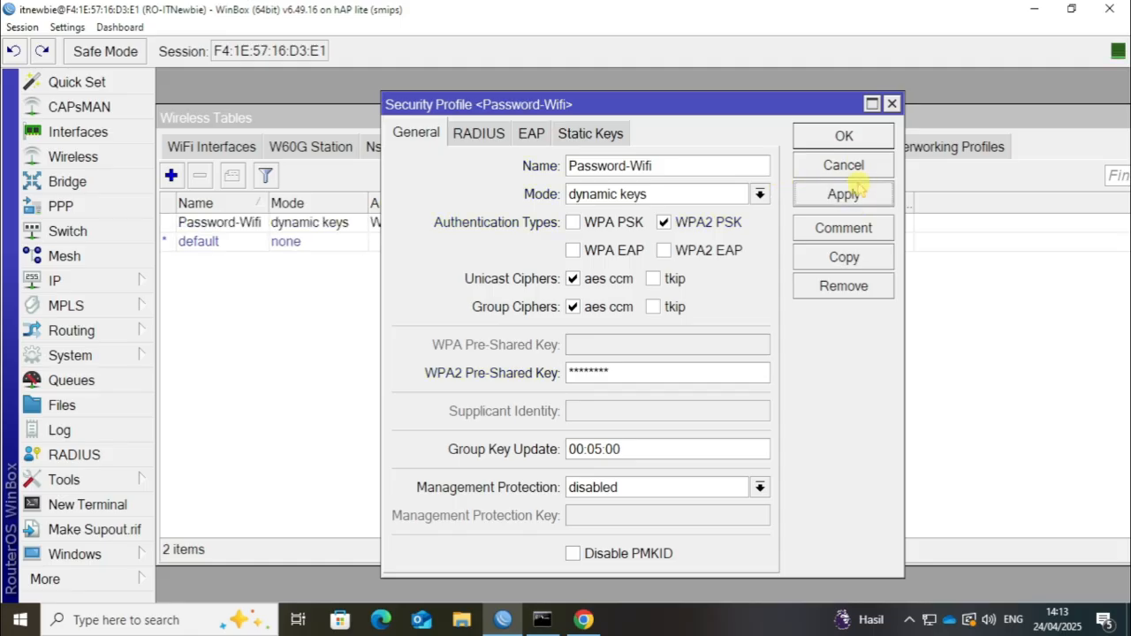
click(854, 139)
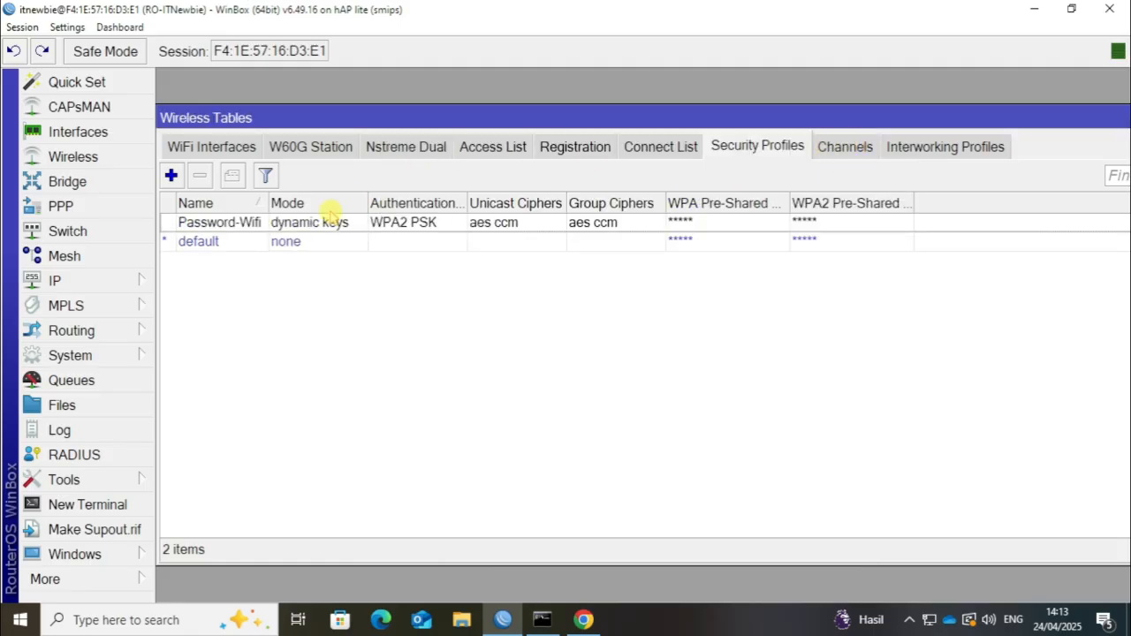
Step: Assign the Password-Wifi security profile to wlan1, apply and save the interface, and close the wireless tables
click(283, 224)
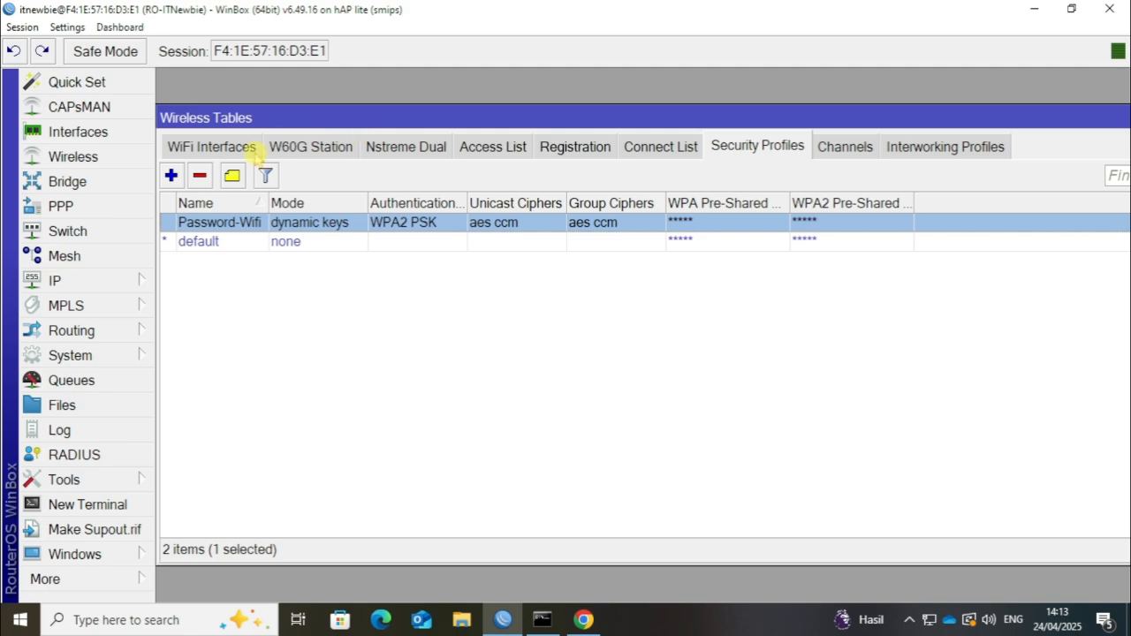
click(217, 147)
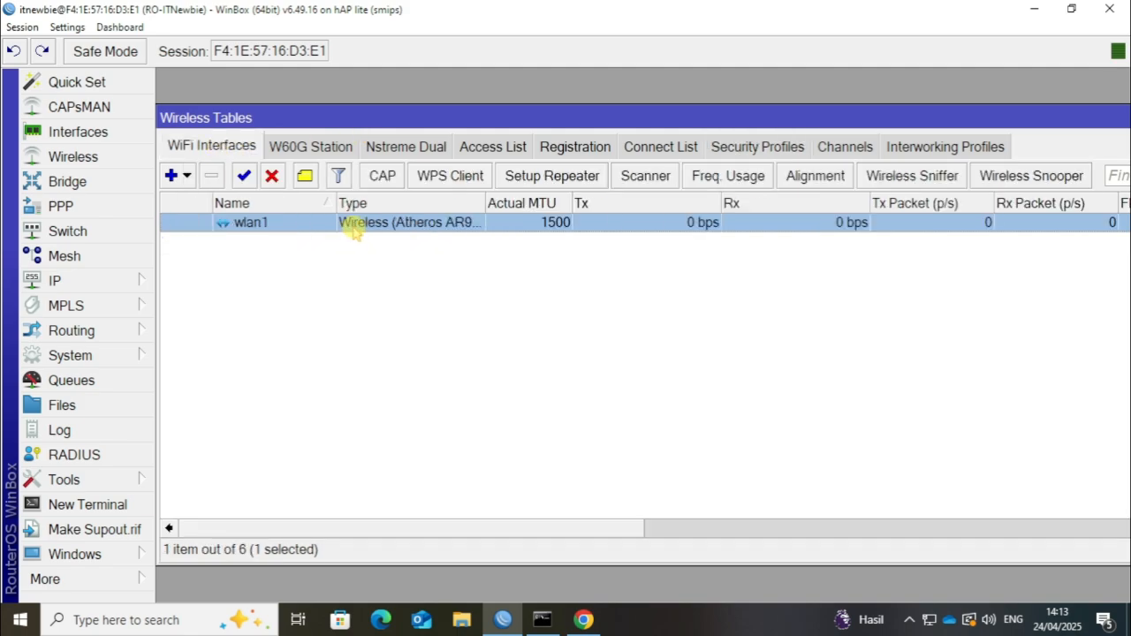
double_click(353, 225)
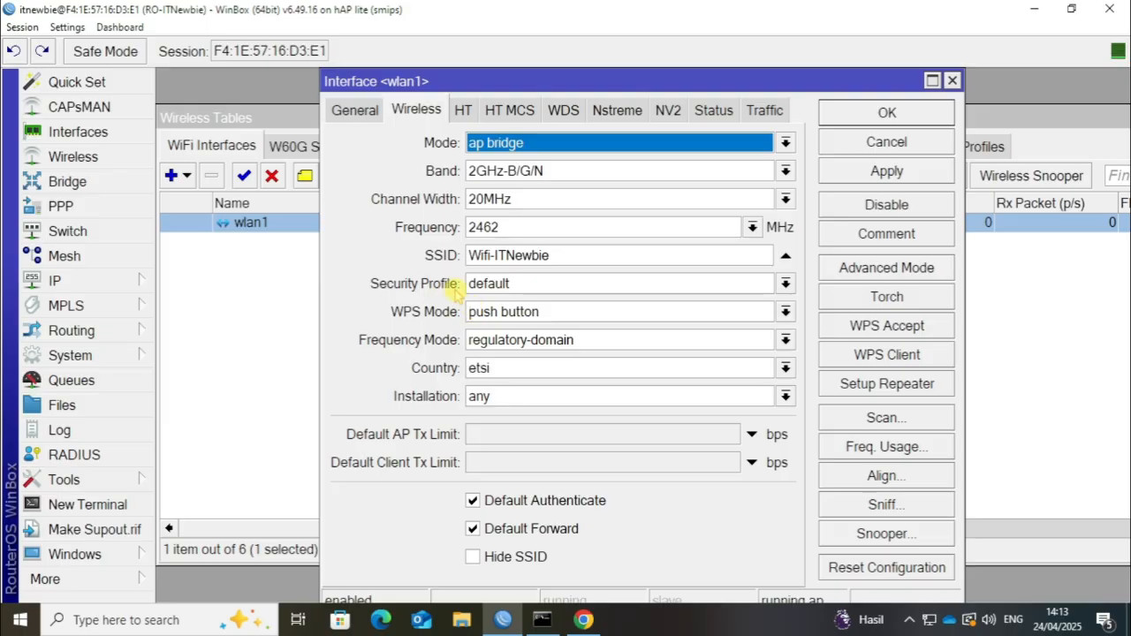
click(508, 283)
click(509, 304)
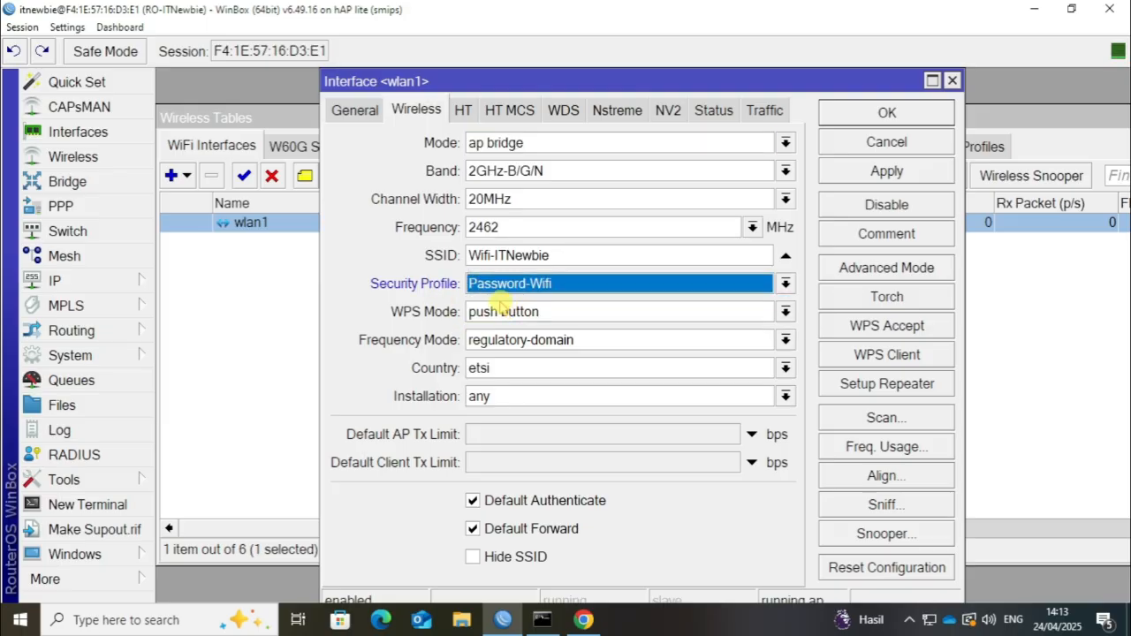
click(888, 172)
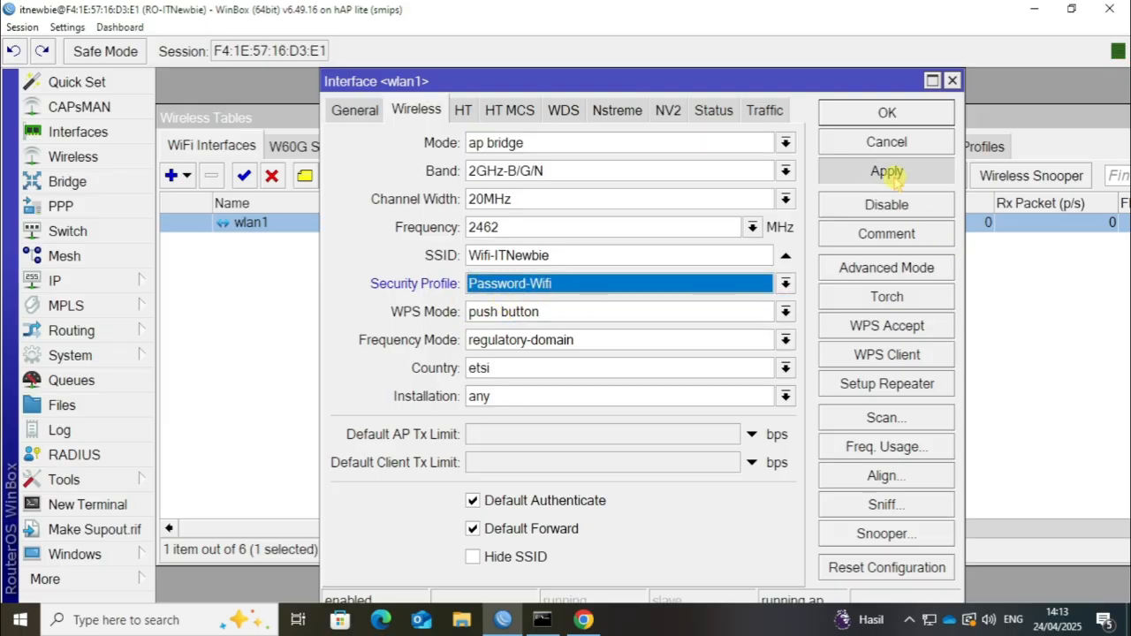
click(891, 113)
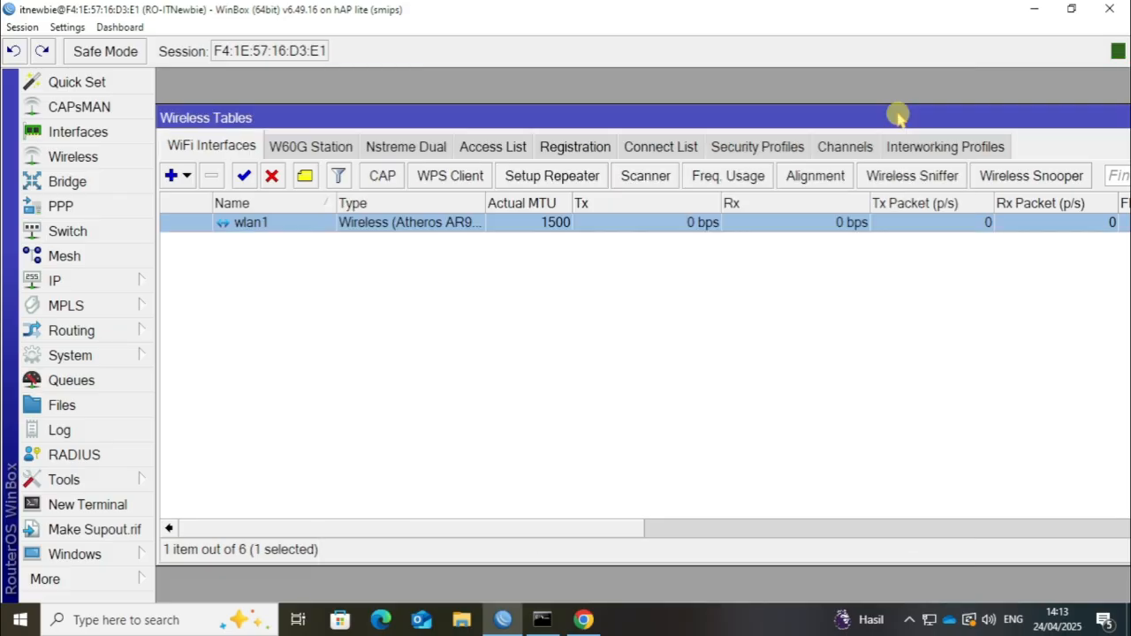
drag(1042, 124, 942, 135)
click(1066, 129)
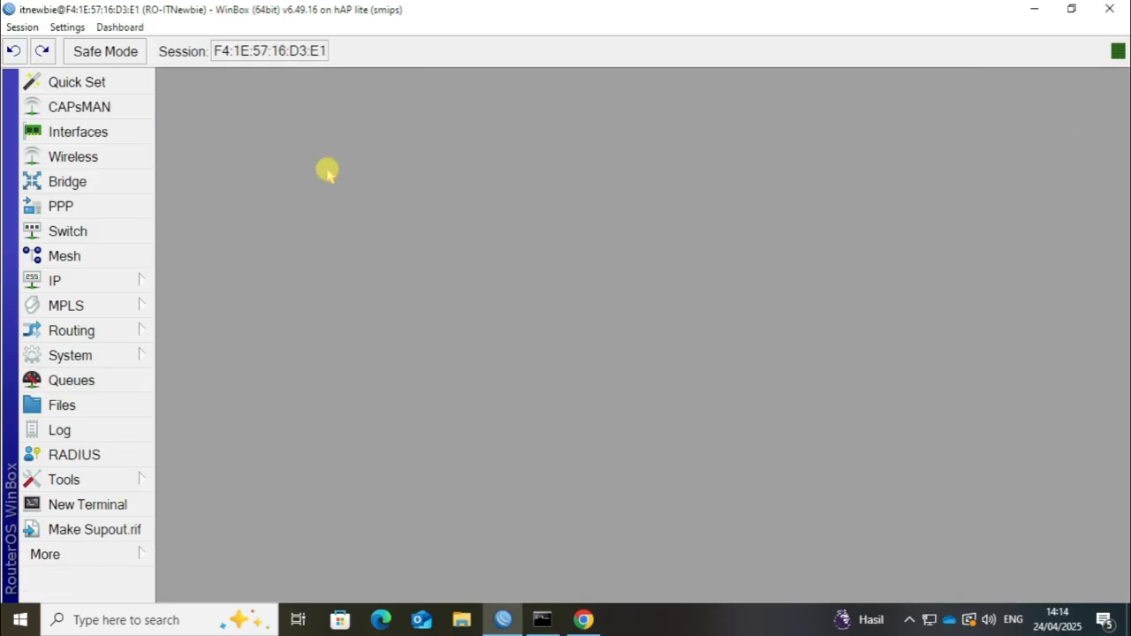
Step: Start a new IP address entry with the address 192.168.201.1/24
click(132, 283)
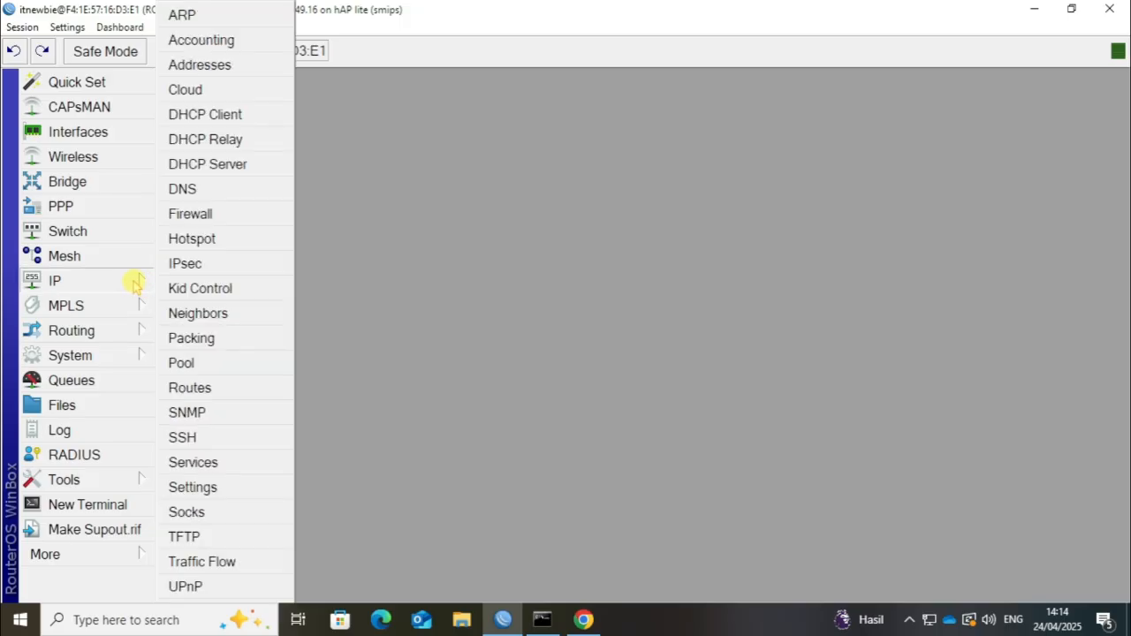
click(200, 65)
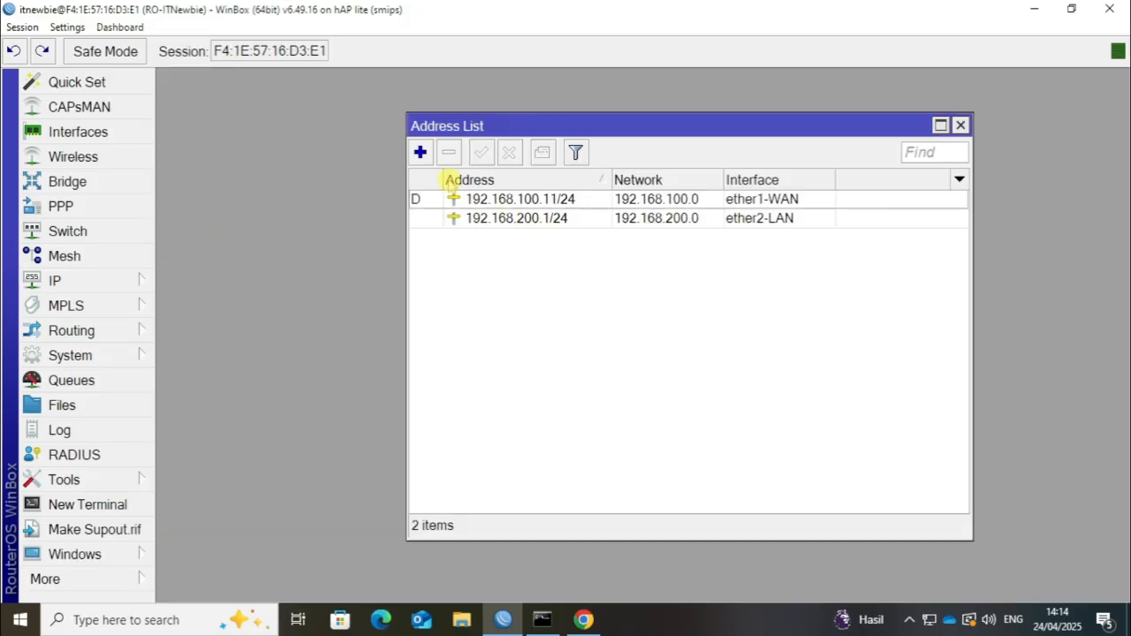
click(421, 152)
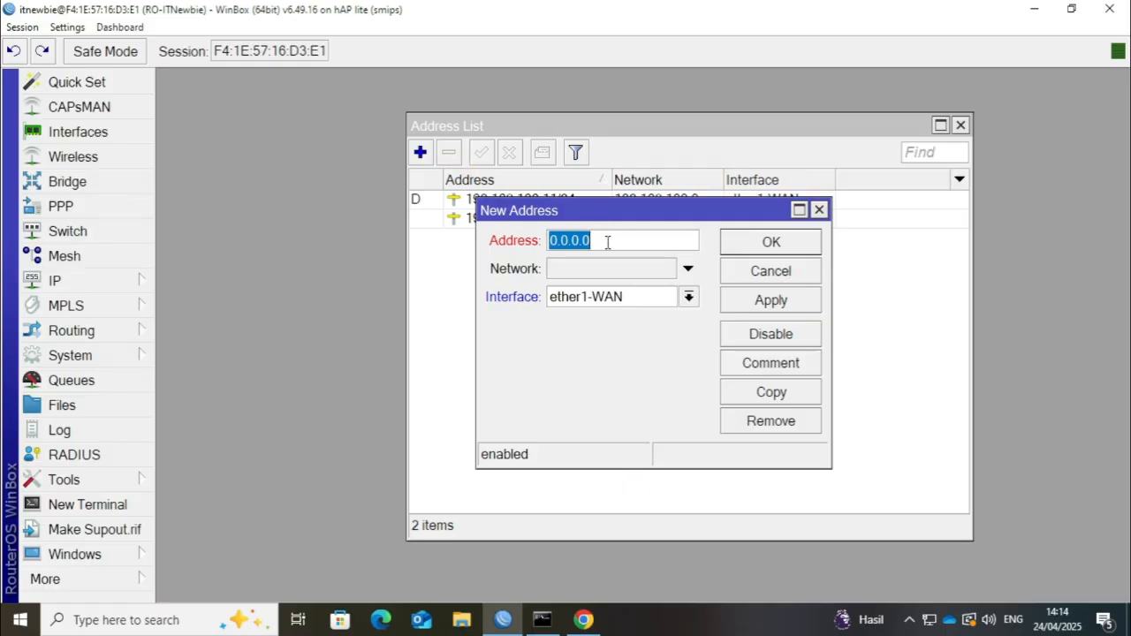
text(192)
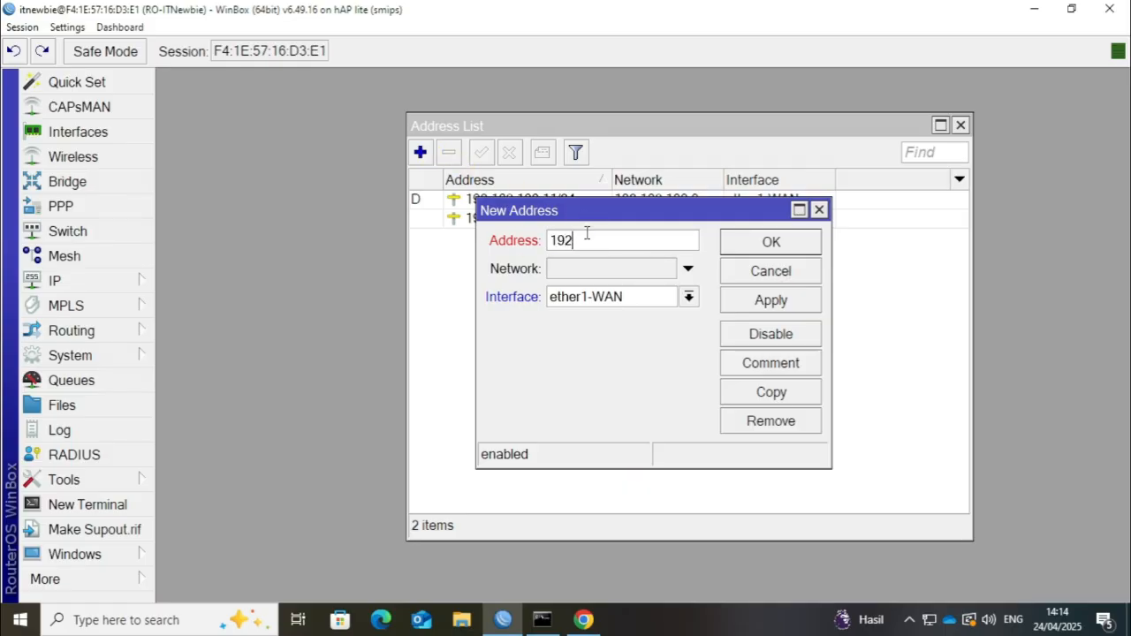
text(.168.)
text(201.1)
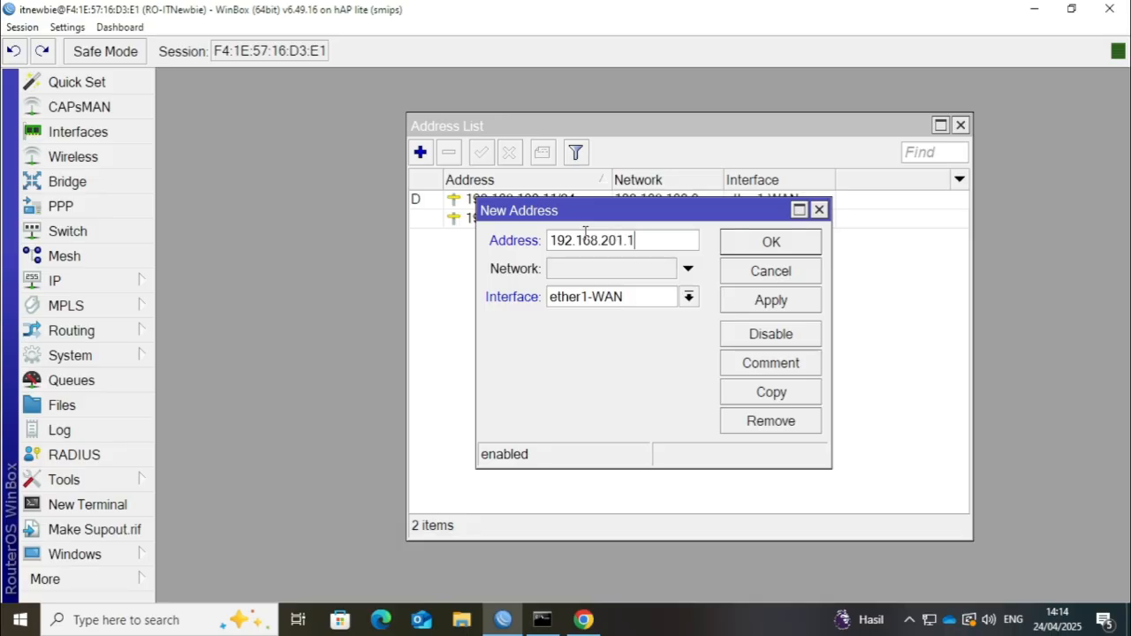
text(/24)
Step: Select wlan1 as the new address's interface, apply and save it, and close the address list
click(625, 296)
click(586, 398)
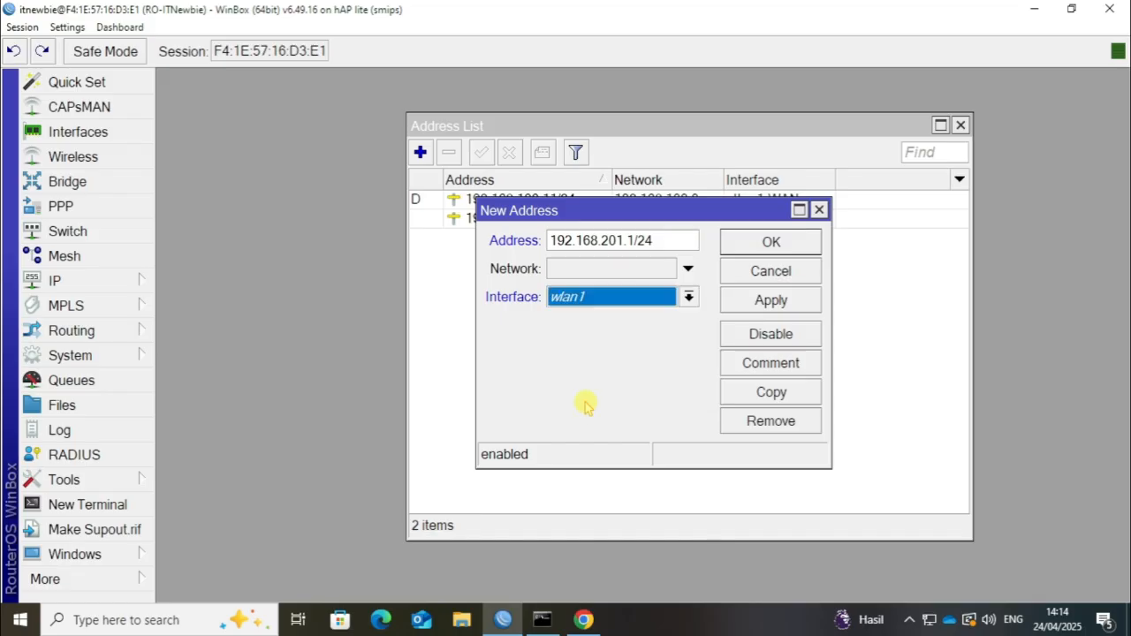
click(758, 303)
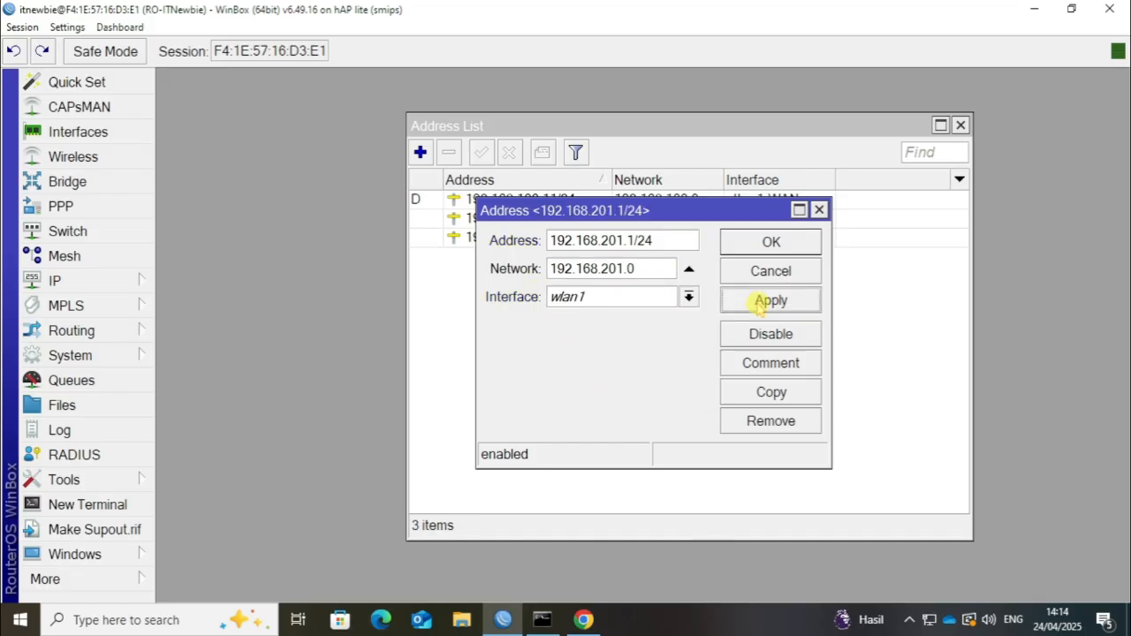
click(761, 244)
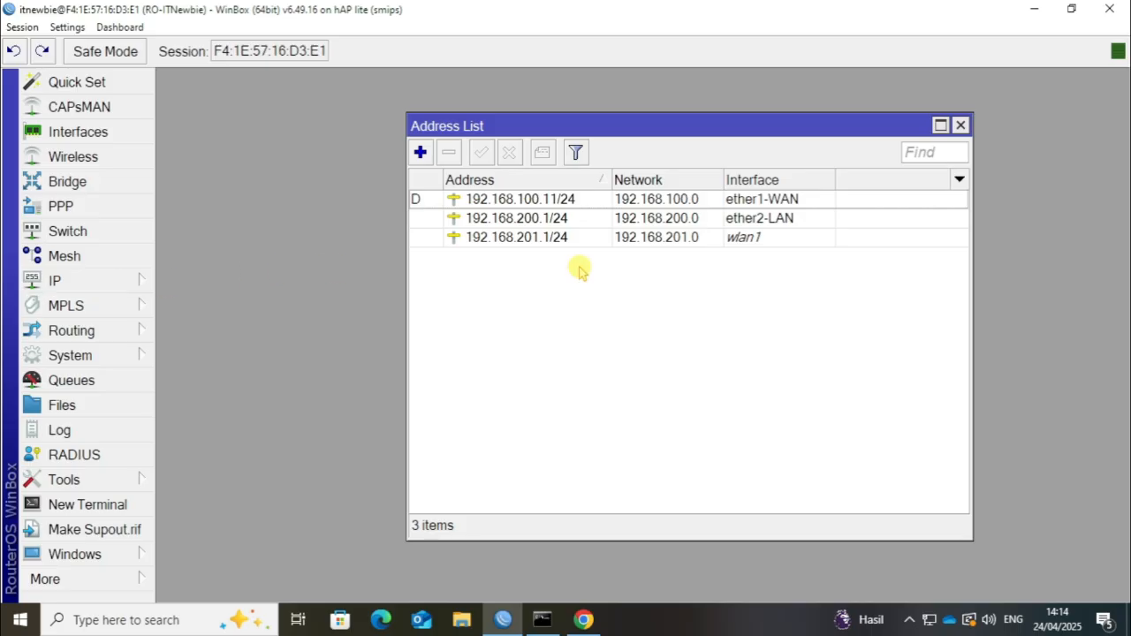
click(960, 125)
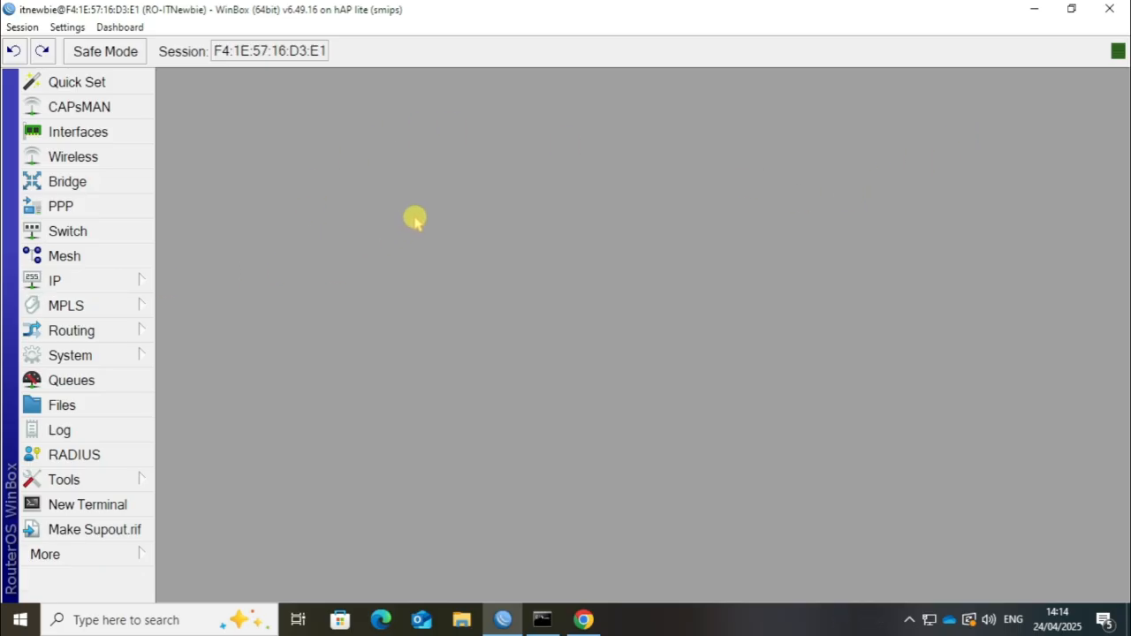
Step: Run DHCP Setup on wlan1, accepting the proposed address space and the gateway 192.168.201.1
click(120, 285)
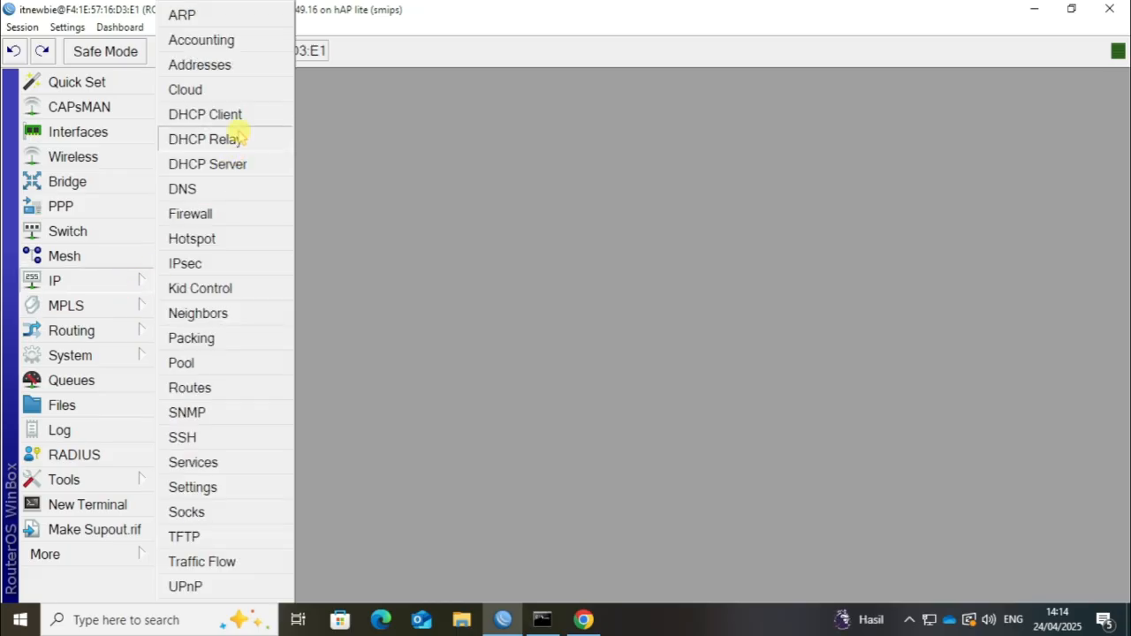
click(237, 165)
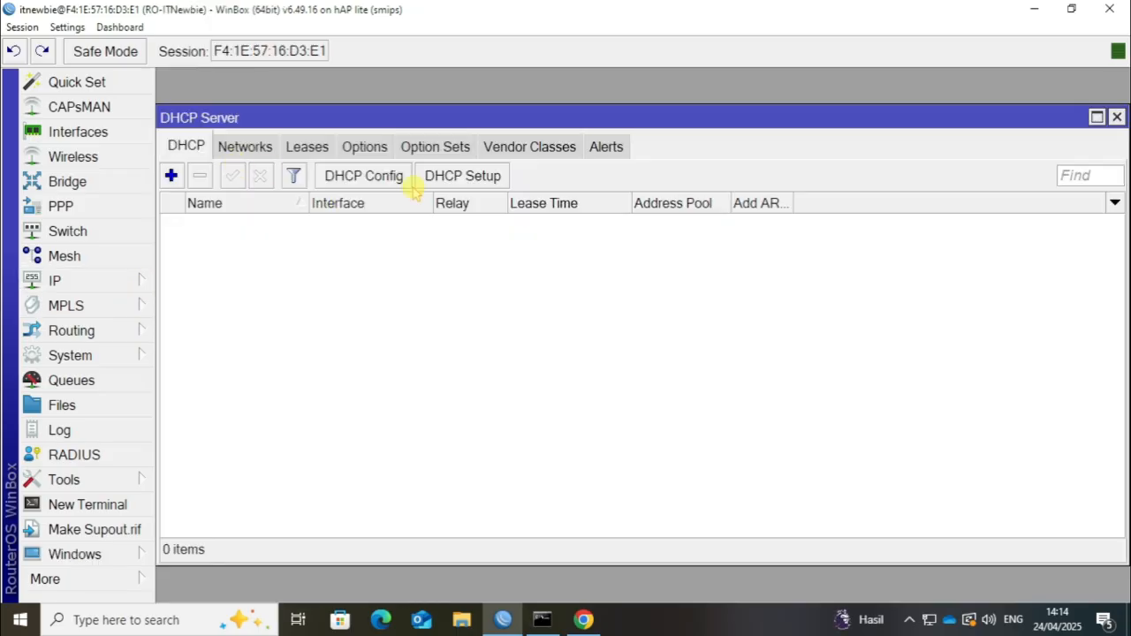
click(465, 176)
click(668, 329)
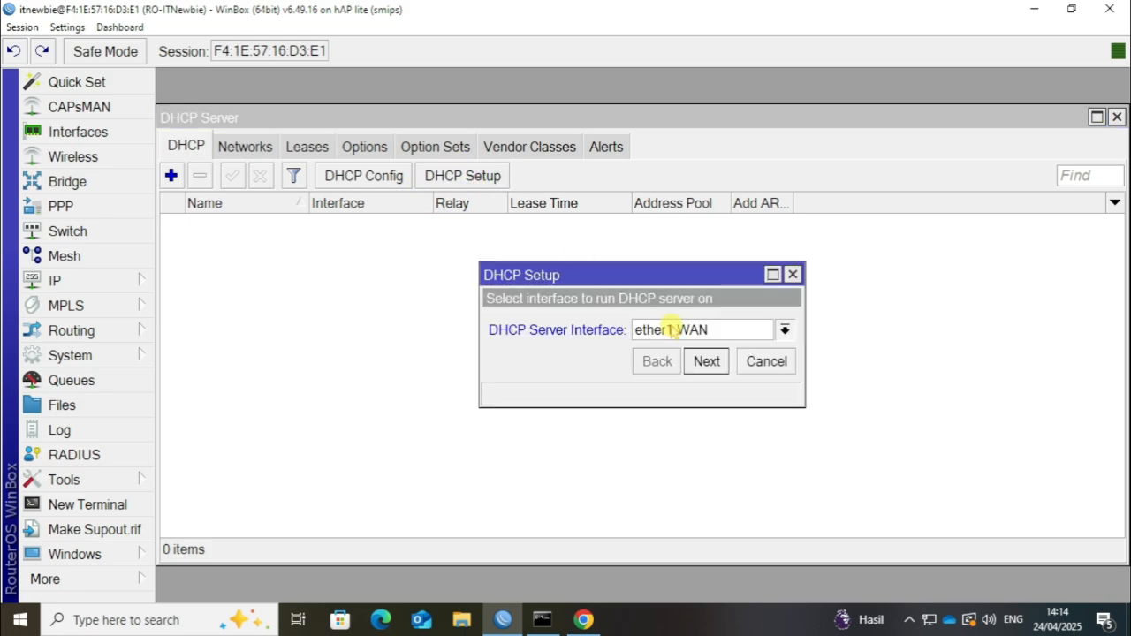
click(675, 433)
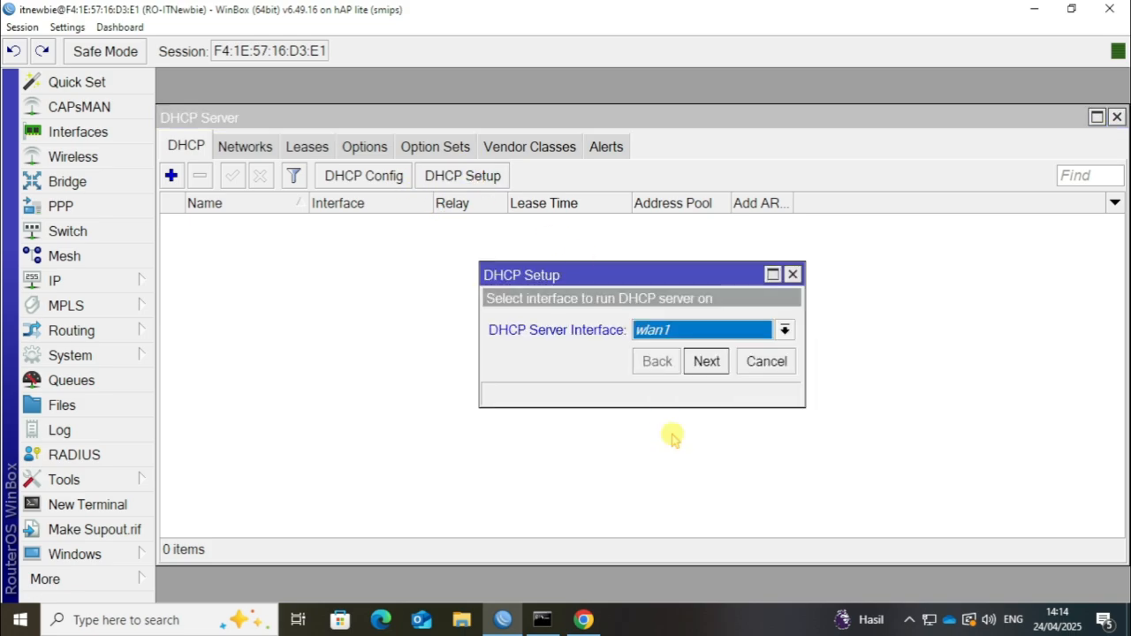
click(705, 361)
click(706, 361)
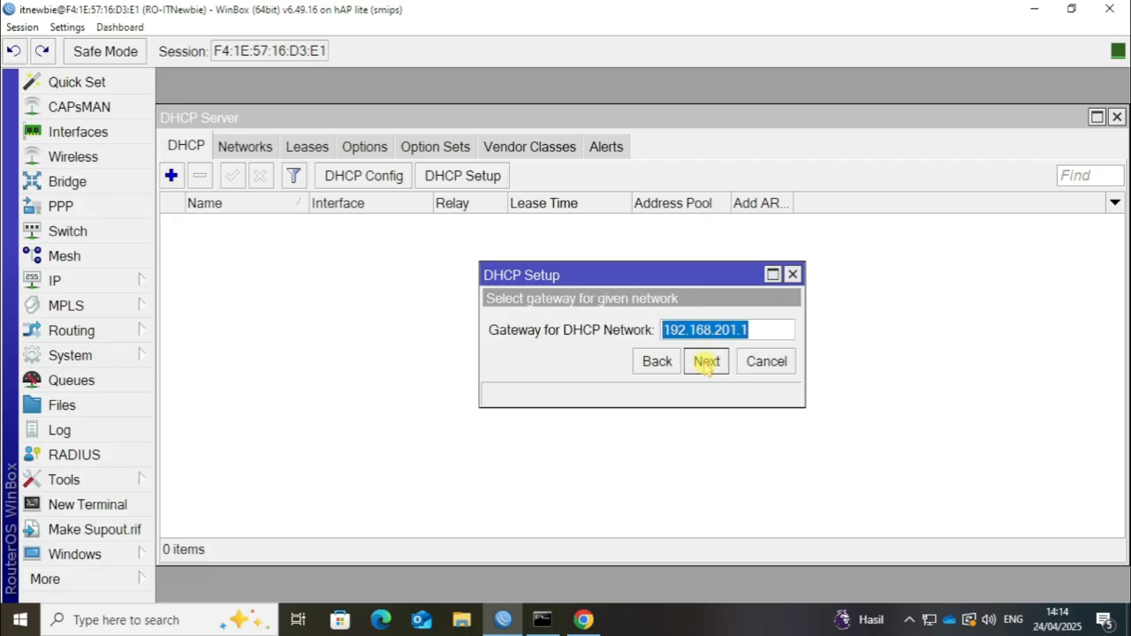
click(706, 361)
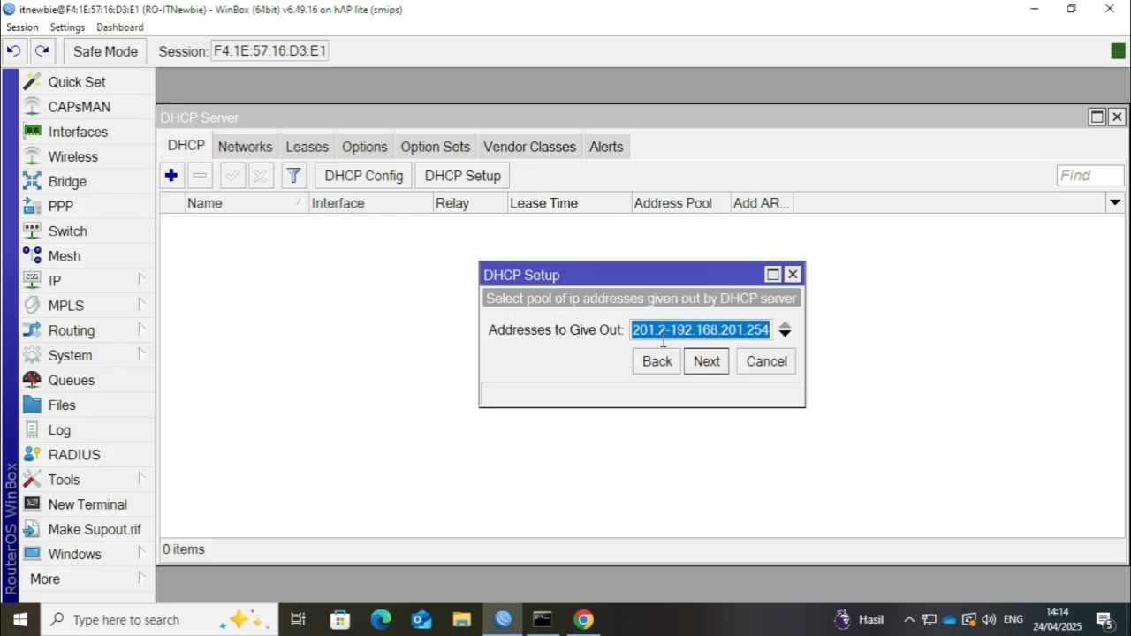
Step: Set the DHCP addresses to give out to 192.168.201.200-192.168.201.250
click(665, 329)
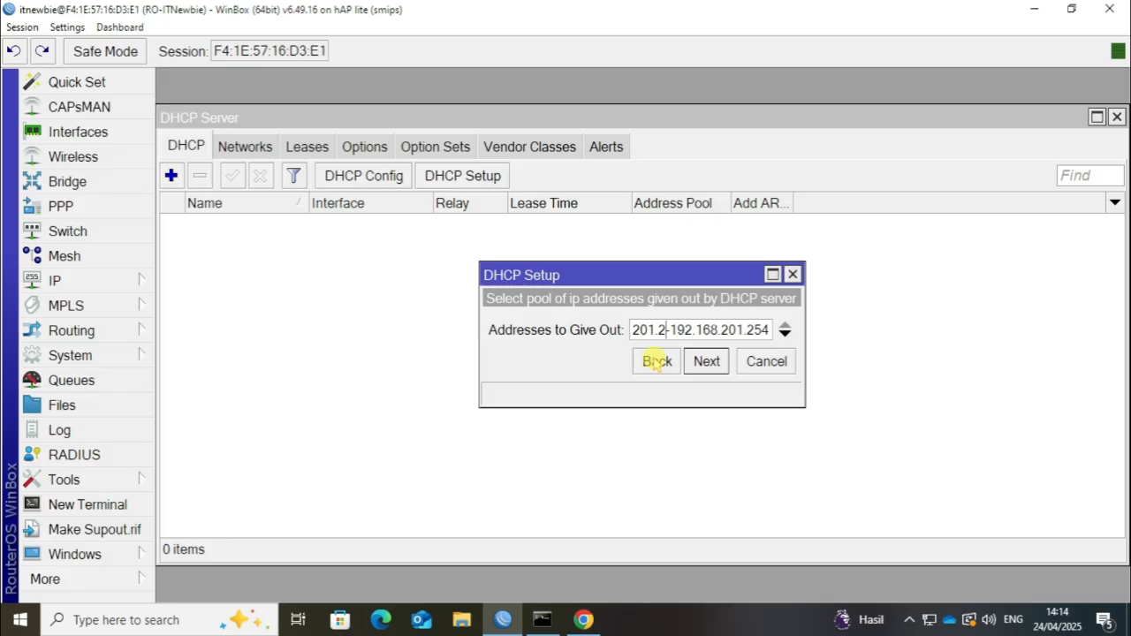
text(00)
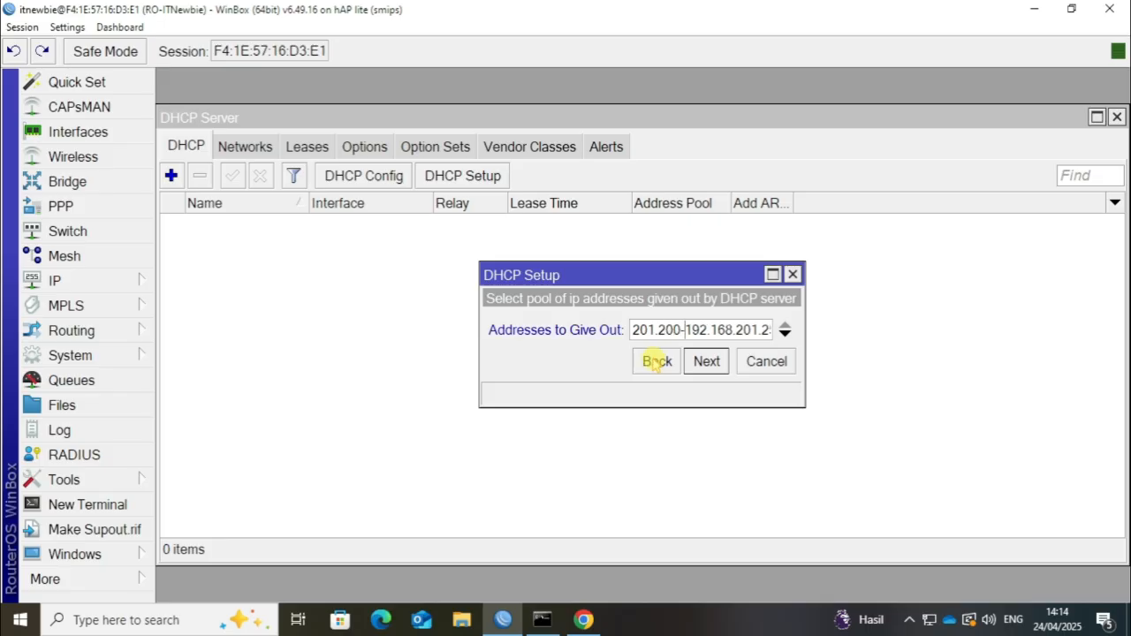
key(Right)
key(Right)
key(Right)
key(Right)
key(Right)
key(Right)
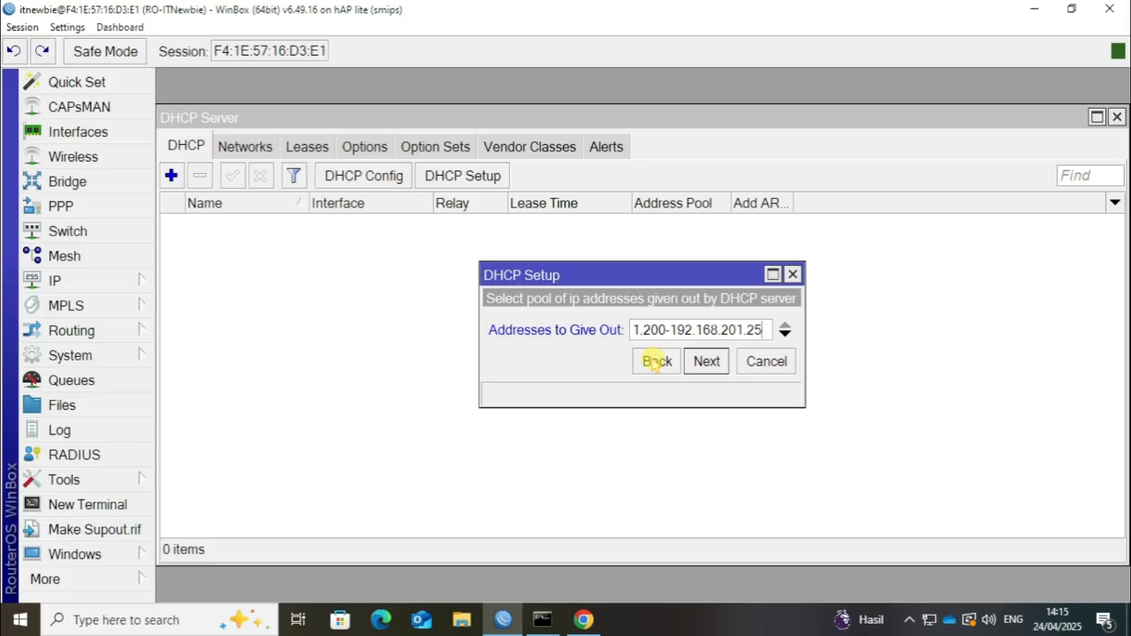
click(707, 362)
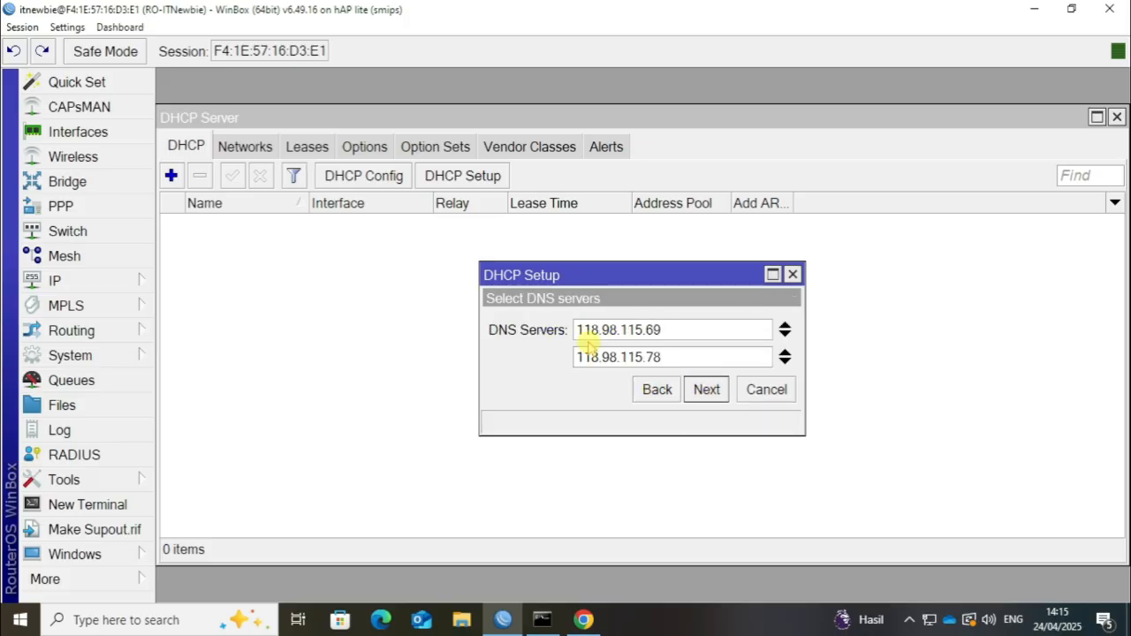
Step: Accept the DNS servers 118.98.115.69 and 118.98.115.78 and the 00:10:00 lease time, and finish the DHCP setup
click(720, 395)
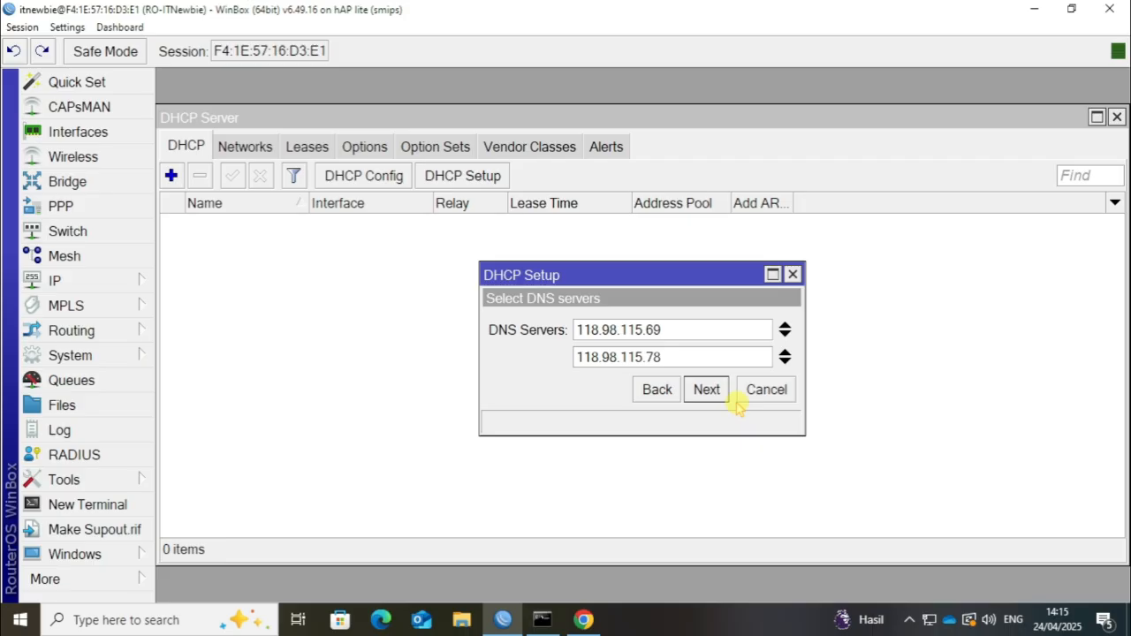
click(707, 391)
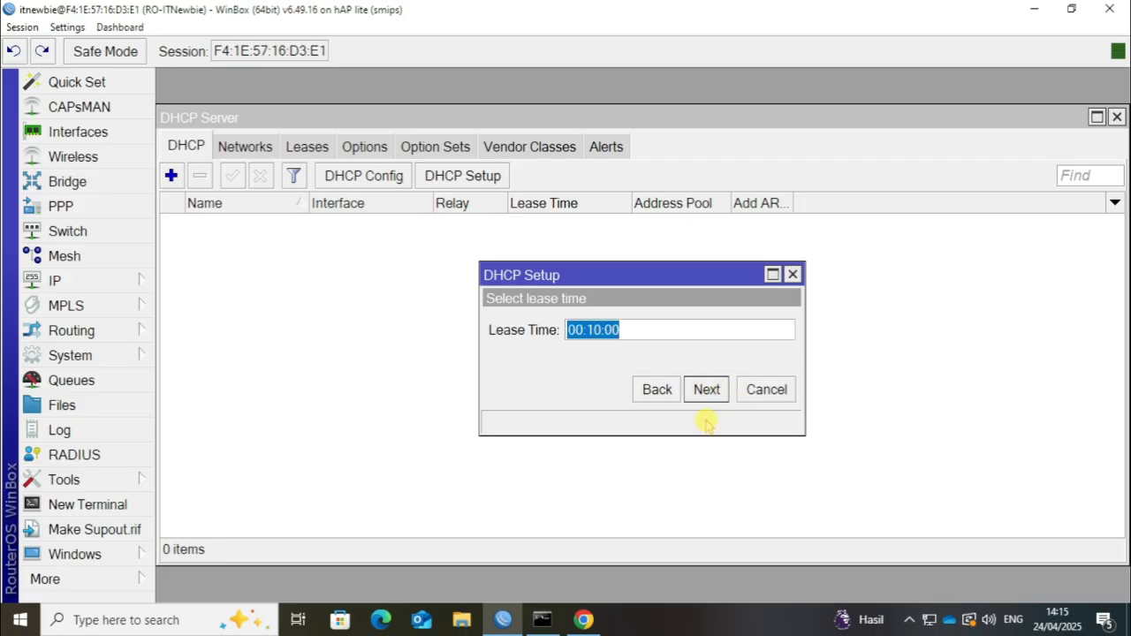
click(707, 390)
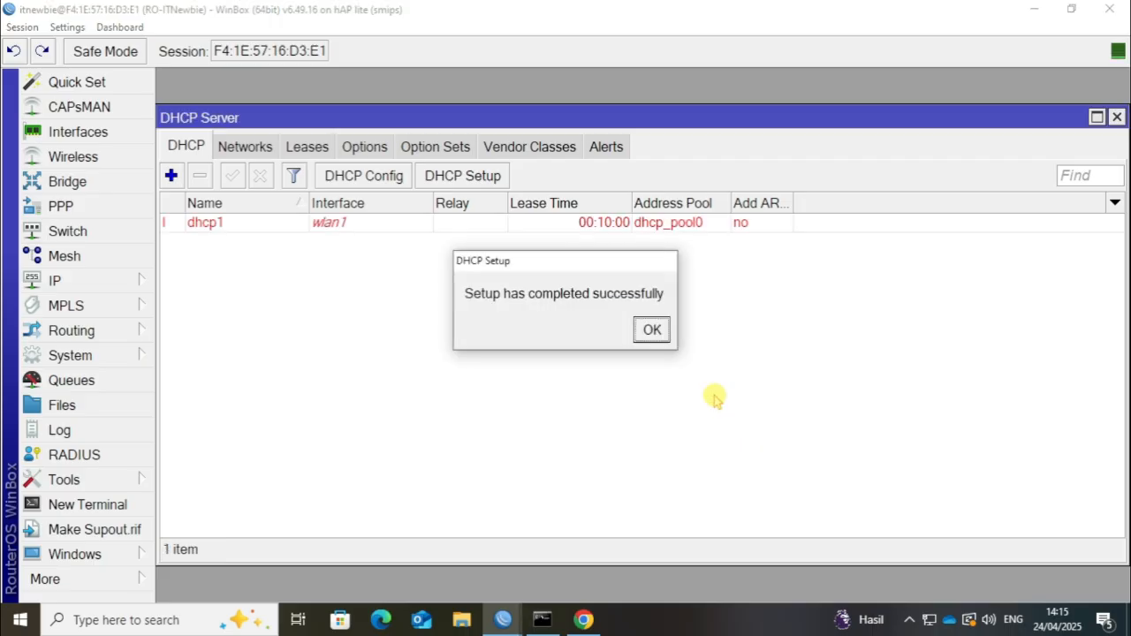
click(652, 331)
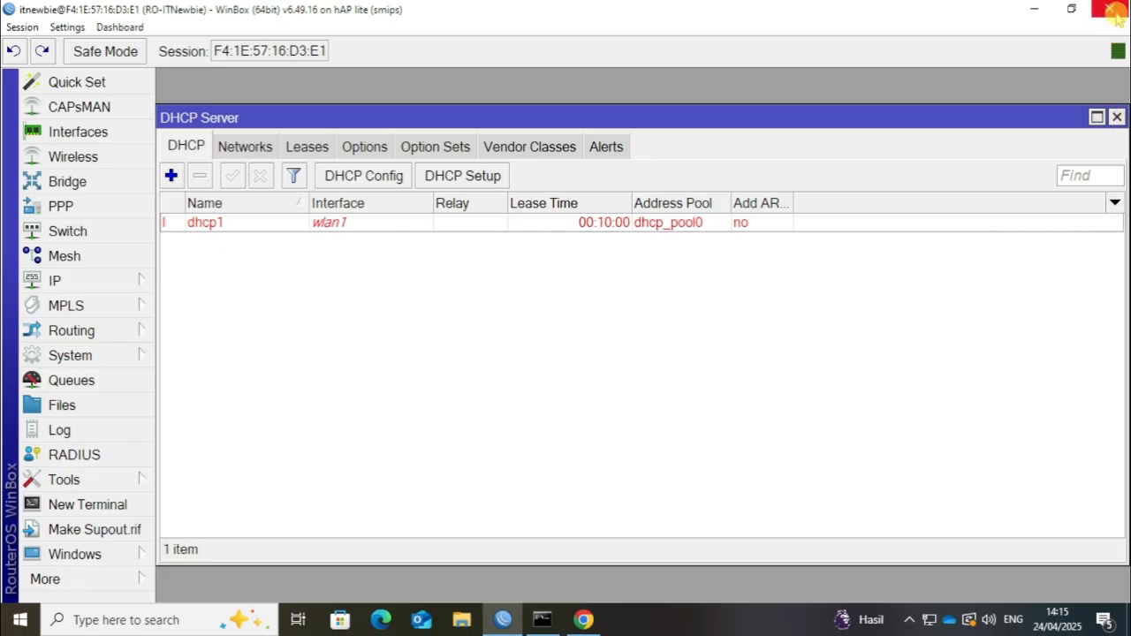
Step: Minimize WinBox, connect the computer to the Wifi-ITNewbie wireless network by entering its network security key, and close the WinBox login window
click(1031, 10)
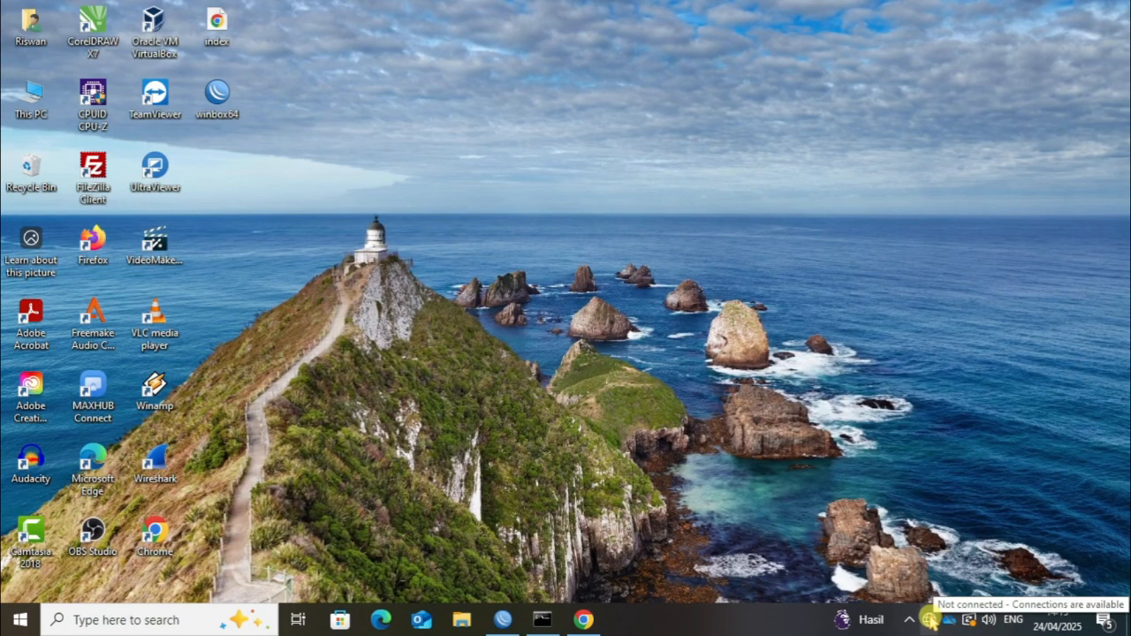
click(930, 619)
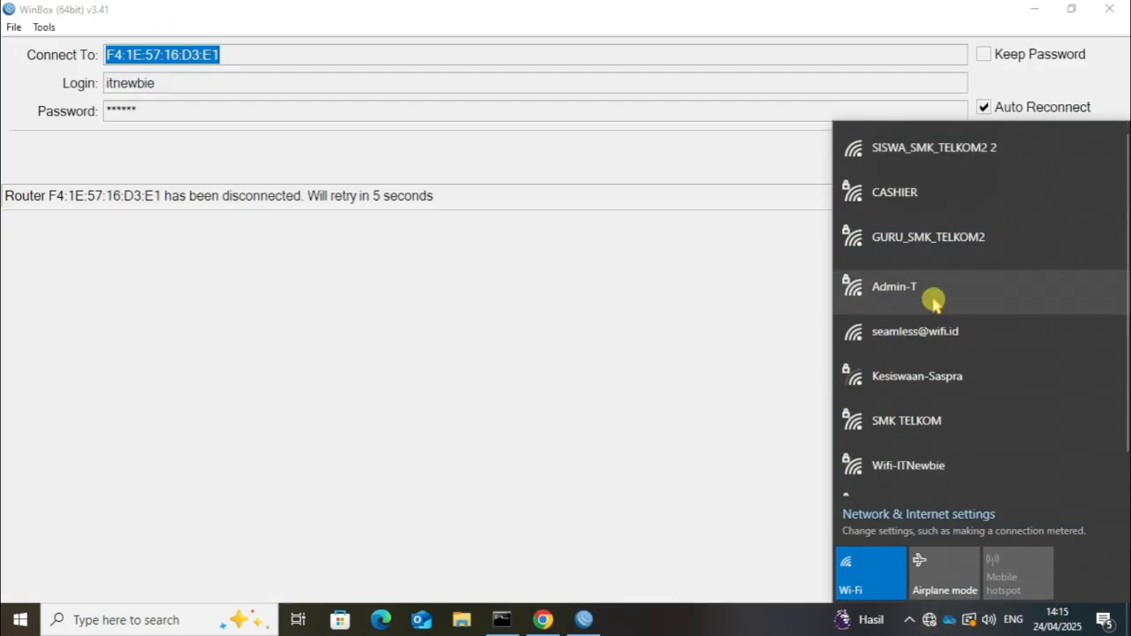
scroll(988, 300, down, 1)
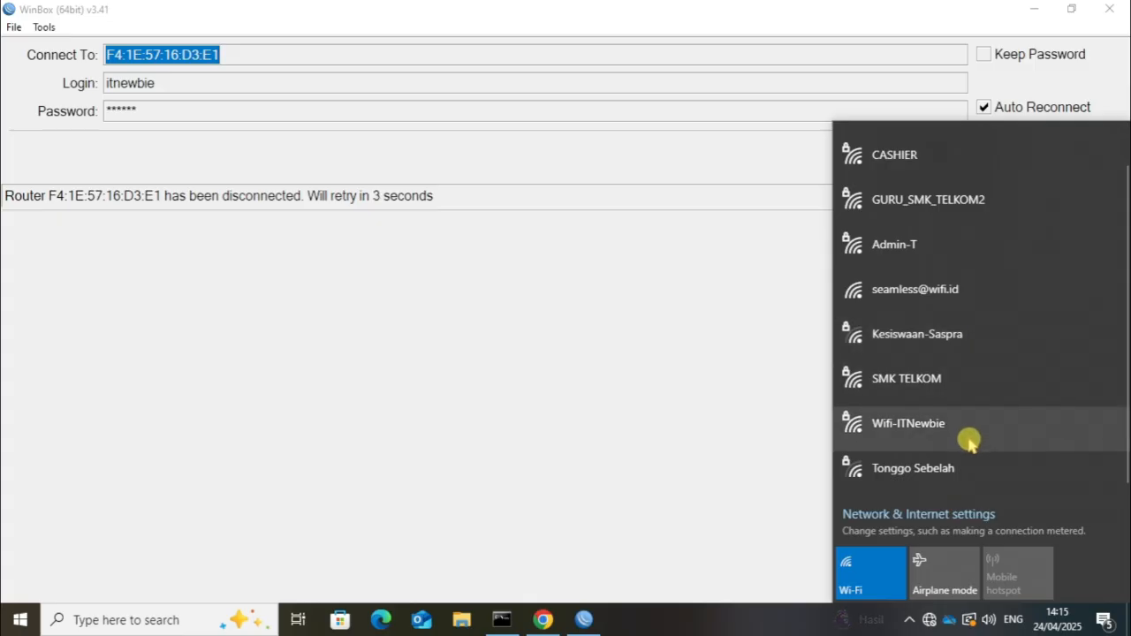
click(926, 428)
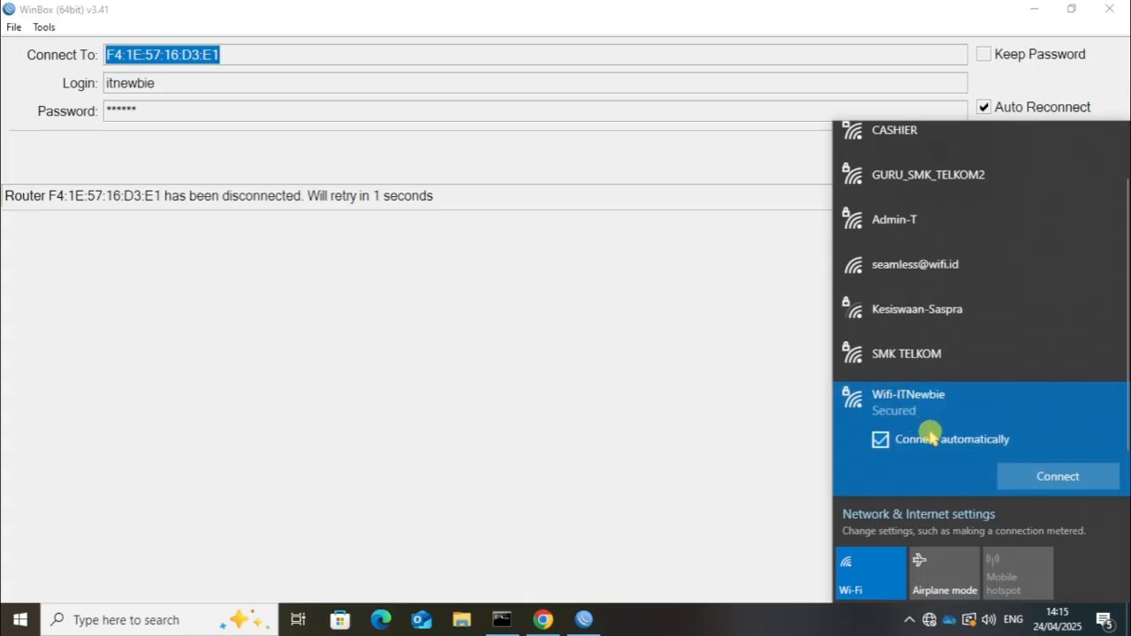
click(1055, 478)
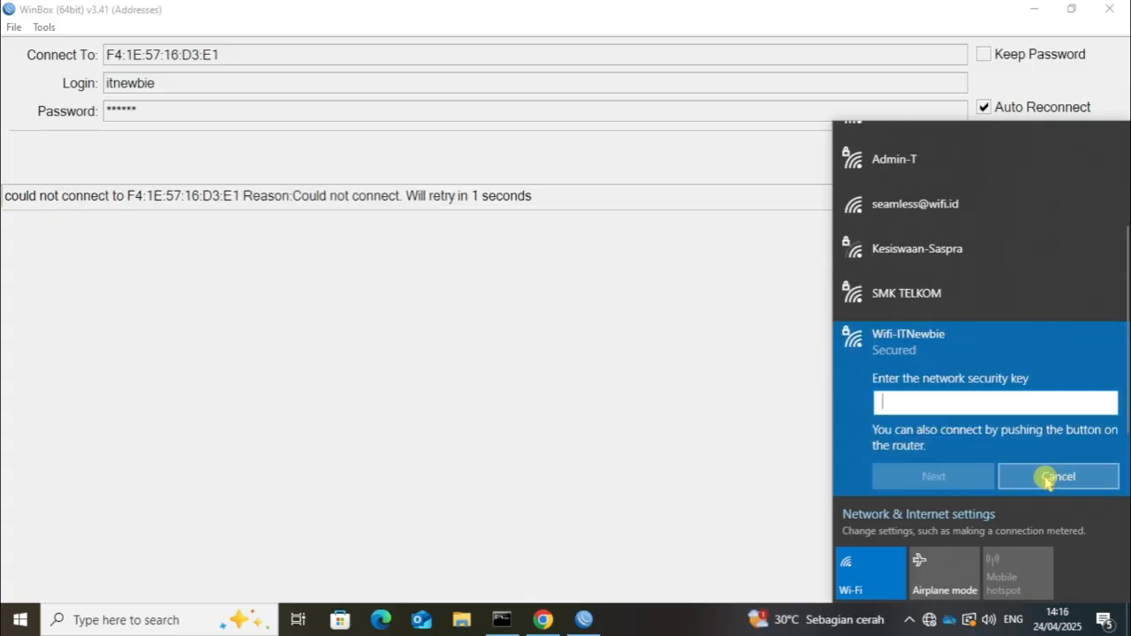
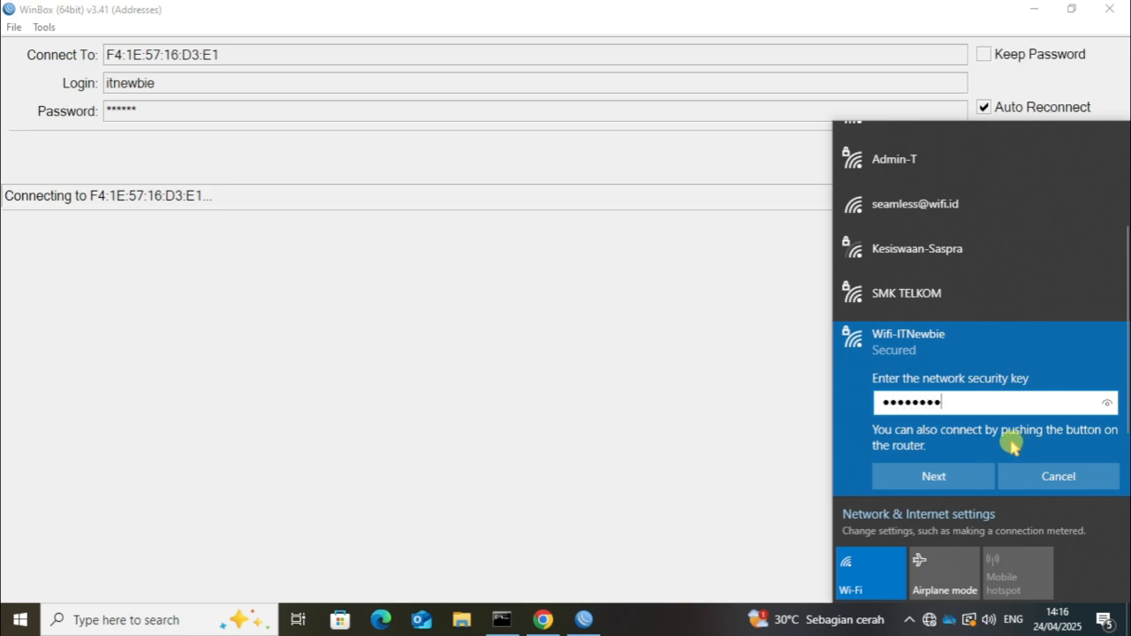
click(951, 477)
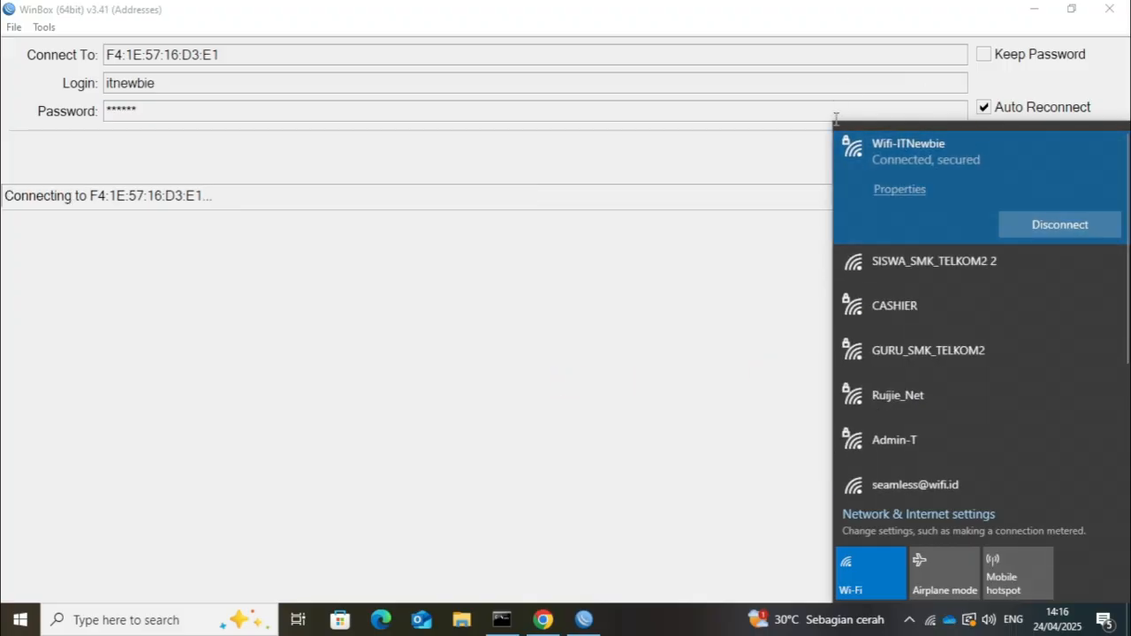
click(1118, 11)
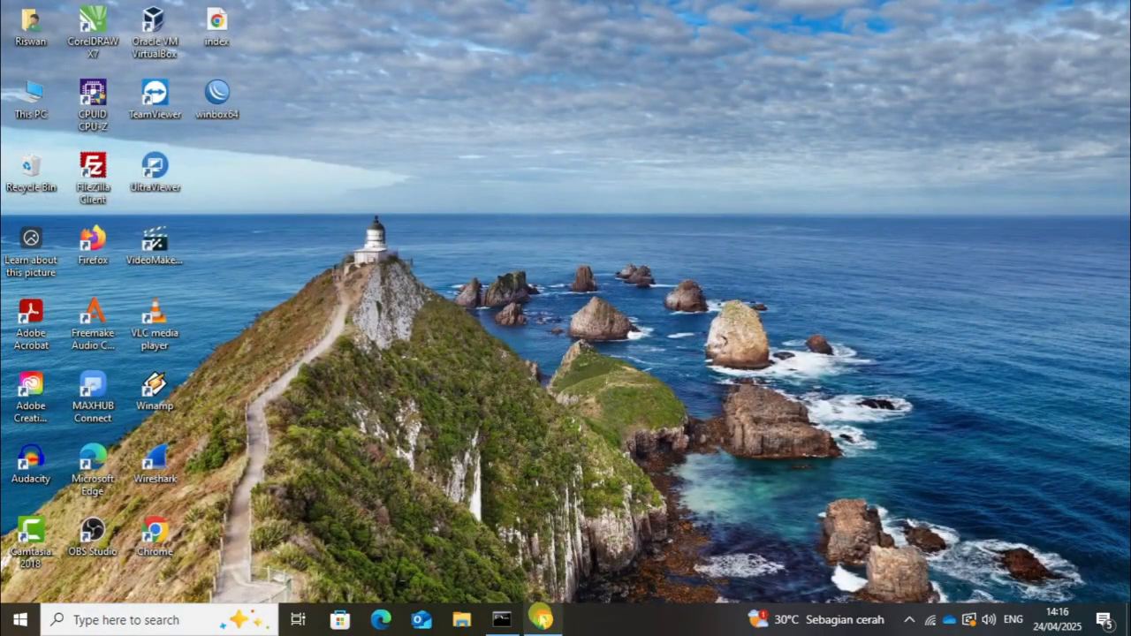
Step: Switch to Chrome, search Google for "mikrotik" in a new tab to test internet access, and minimize the browser
click(543, 619)
click(239, 16)
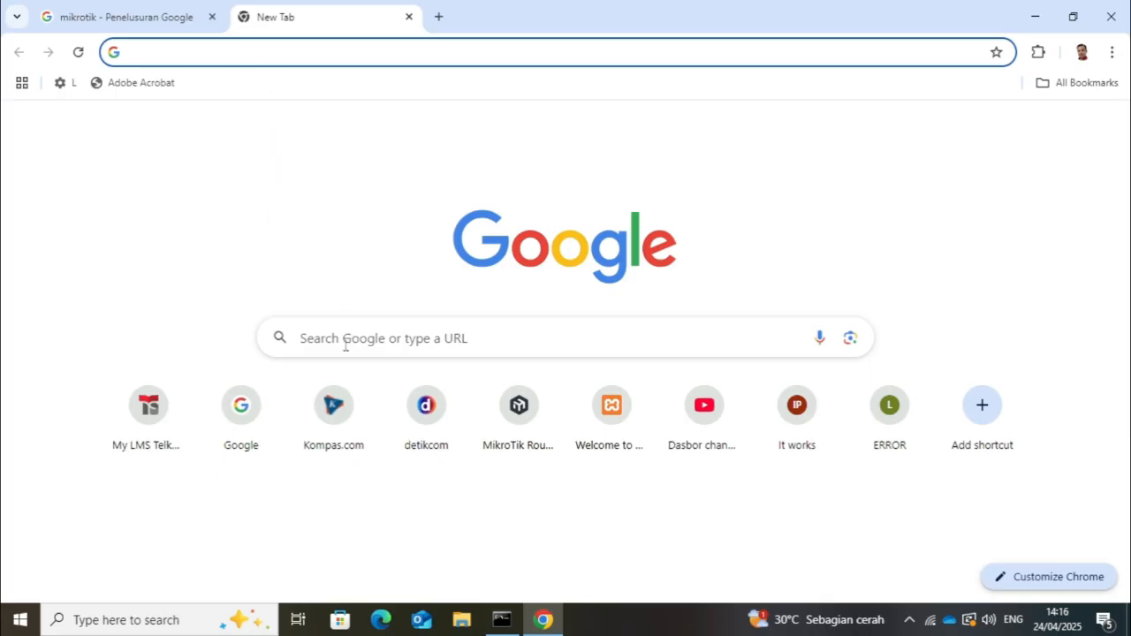
click(335, 336)
text(mikrotik)
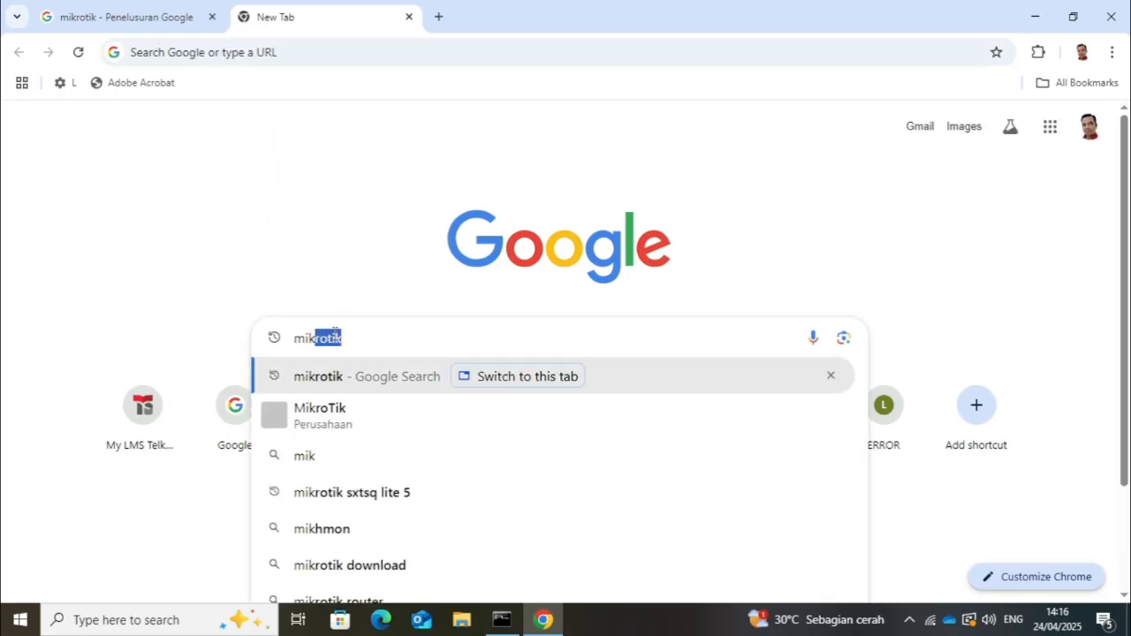
key(Return)
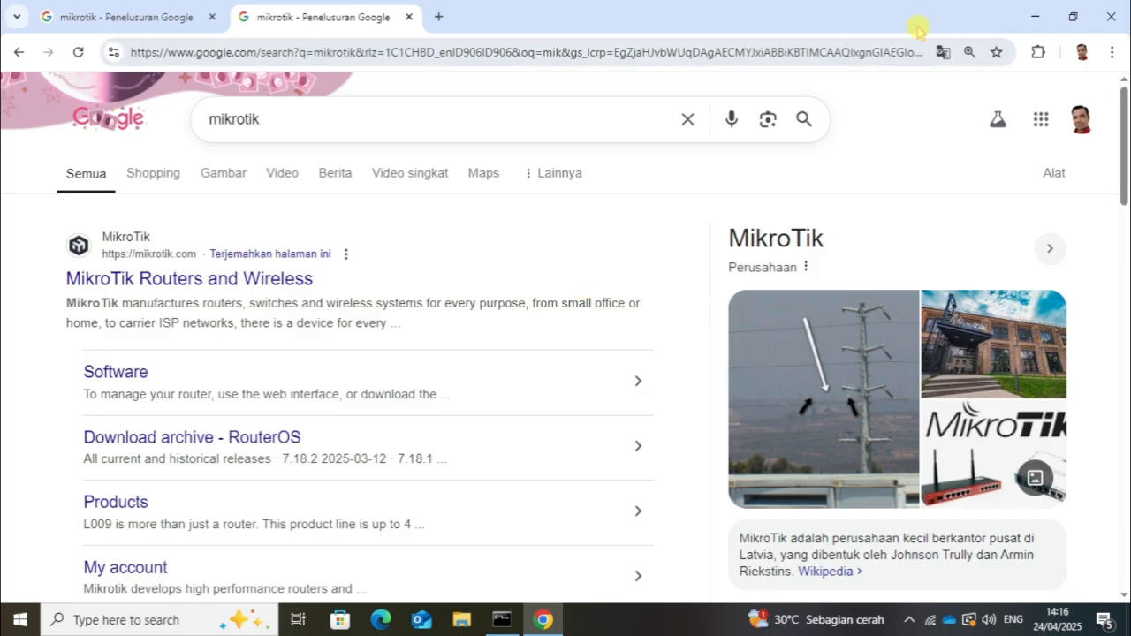
click(1035, 16)
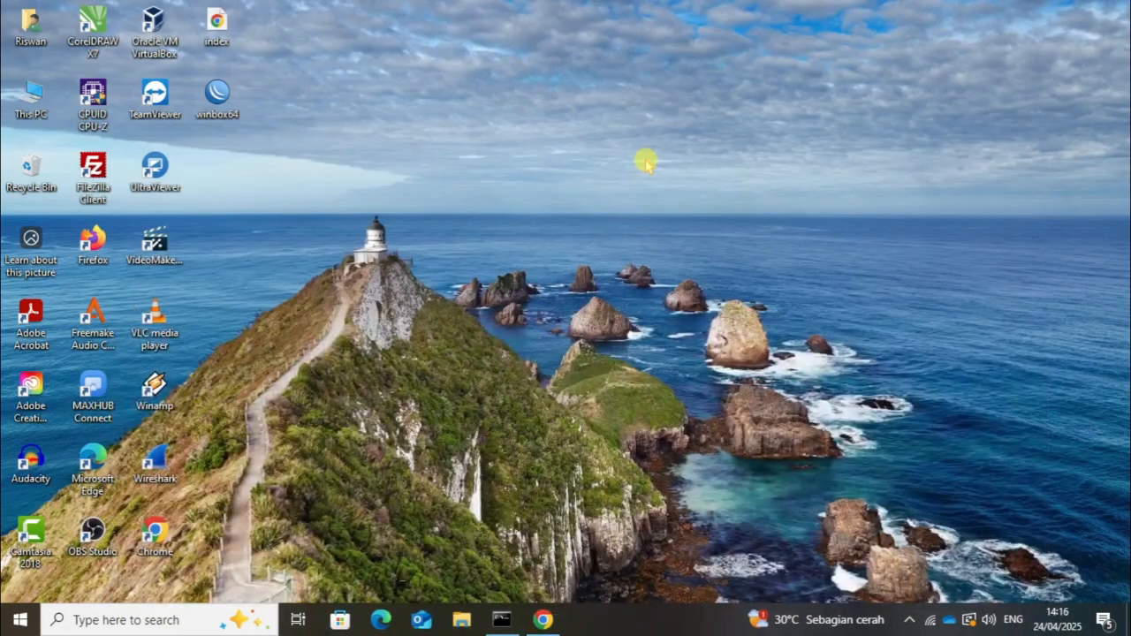